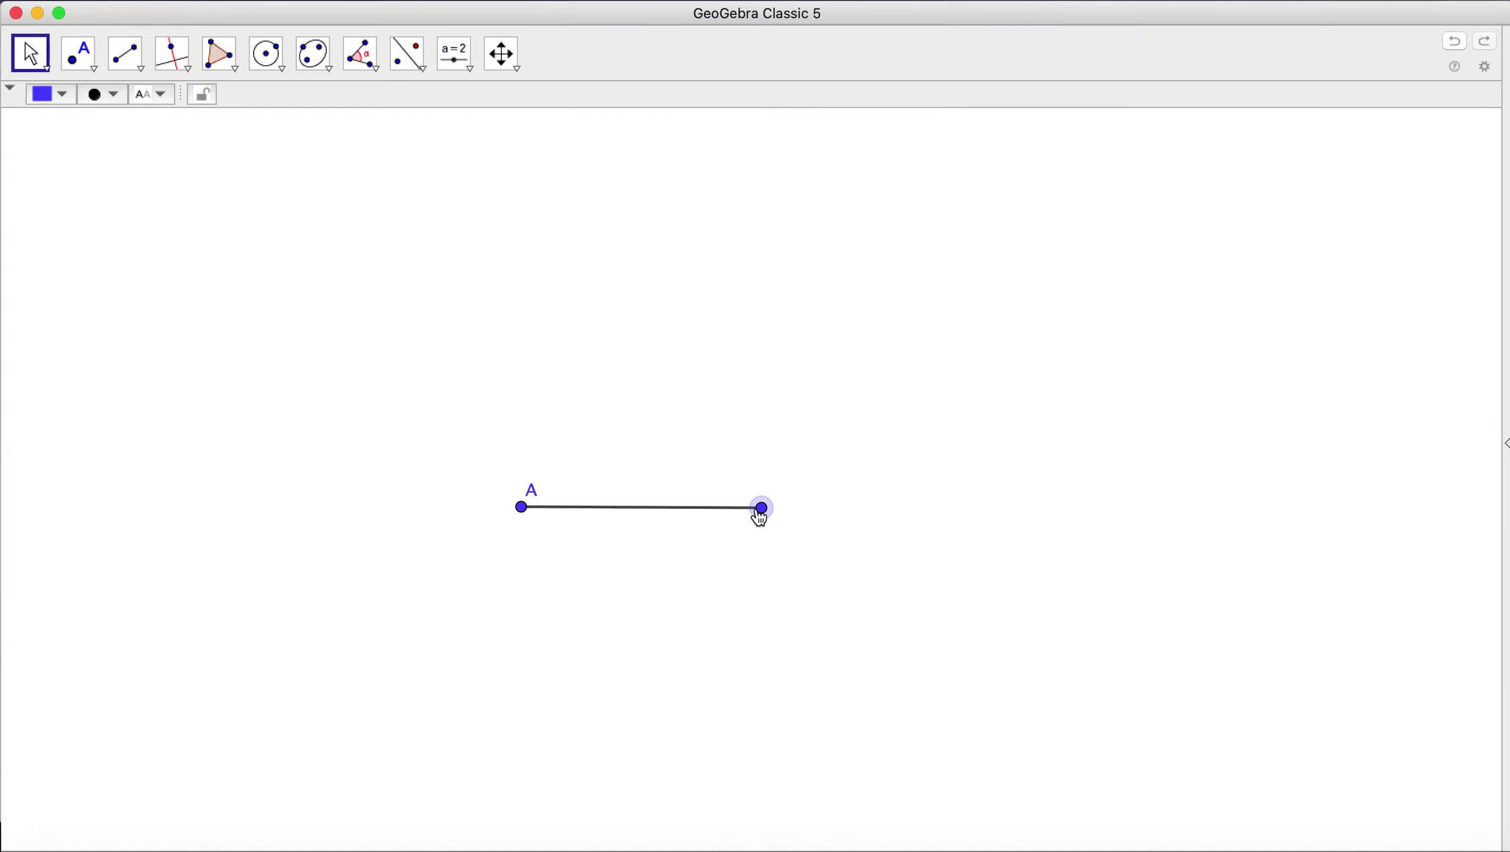
Show the label of the segment's second endpoint and reposition labels A and B just below their points
{"action": "left_click", "coordinate": [828, 574]}
{"action": "left_click_drag", "start_coordinate": [755, 488], "coordinate": [778, 537]}
{"action": "left_click", "coordinate": [637, 516]}
{"action": "left_click_drag", "start_coordinate": [536, 496], "coordinate": [511, 541]}
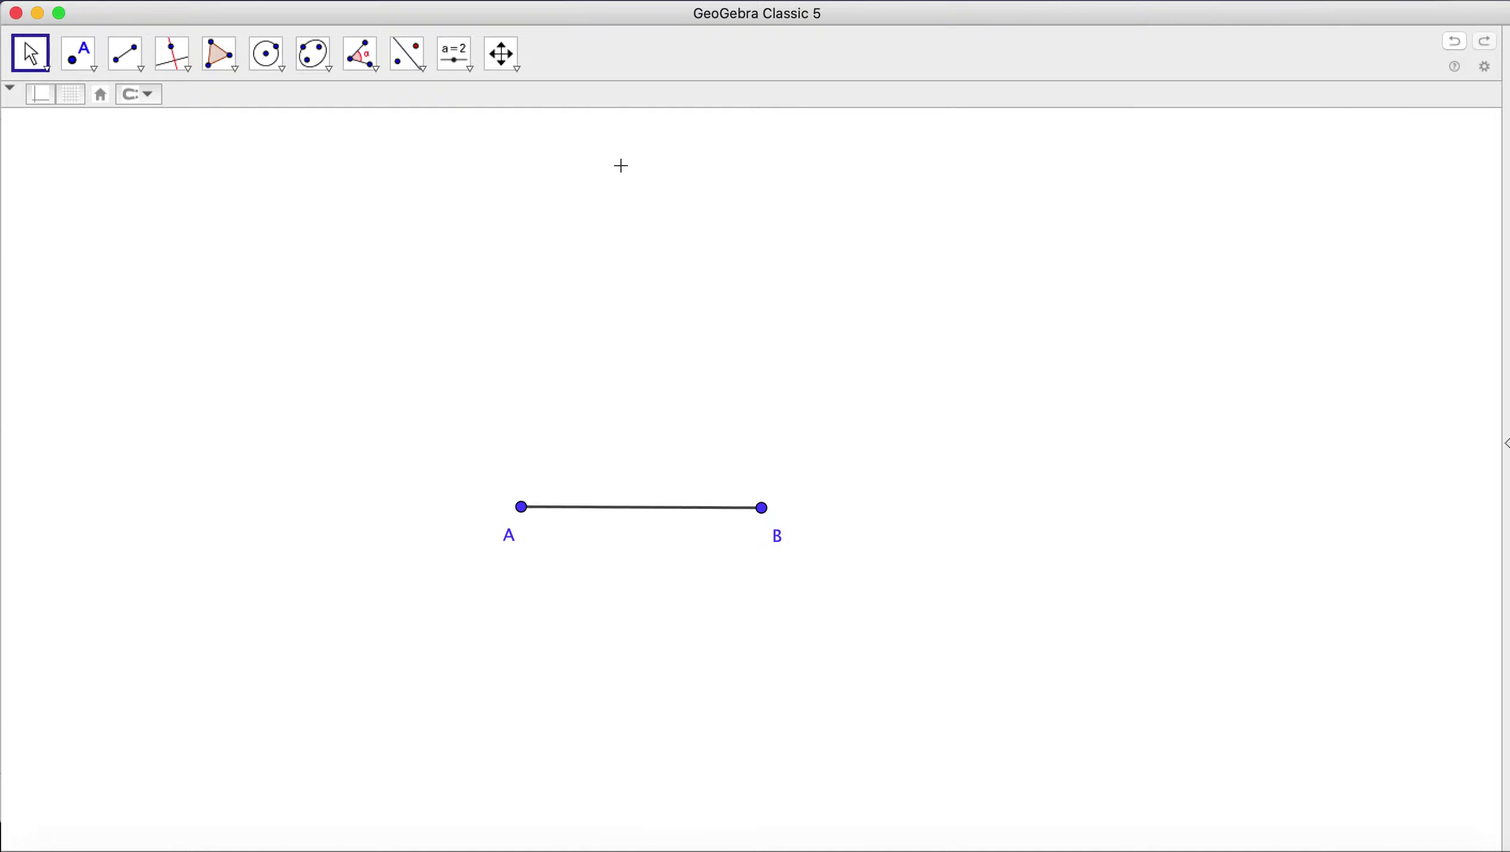
Construct the perpendicular bisector of segment AB using its two endpoints
{"action": "left_click", "coordinate": [177, 60]}
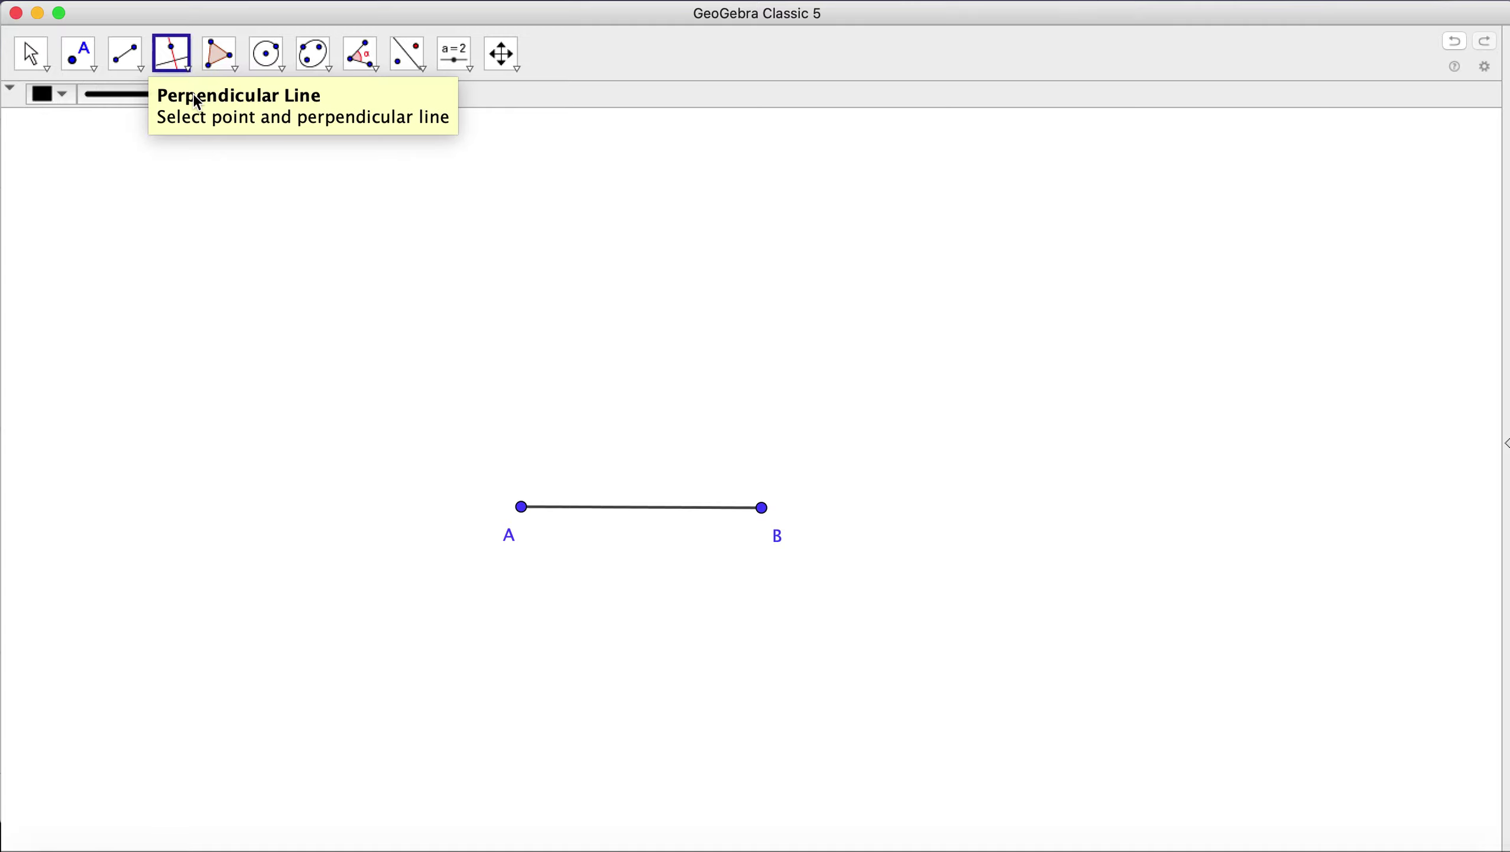
{"action": "left_click", "coordinate": [186, 65]}
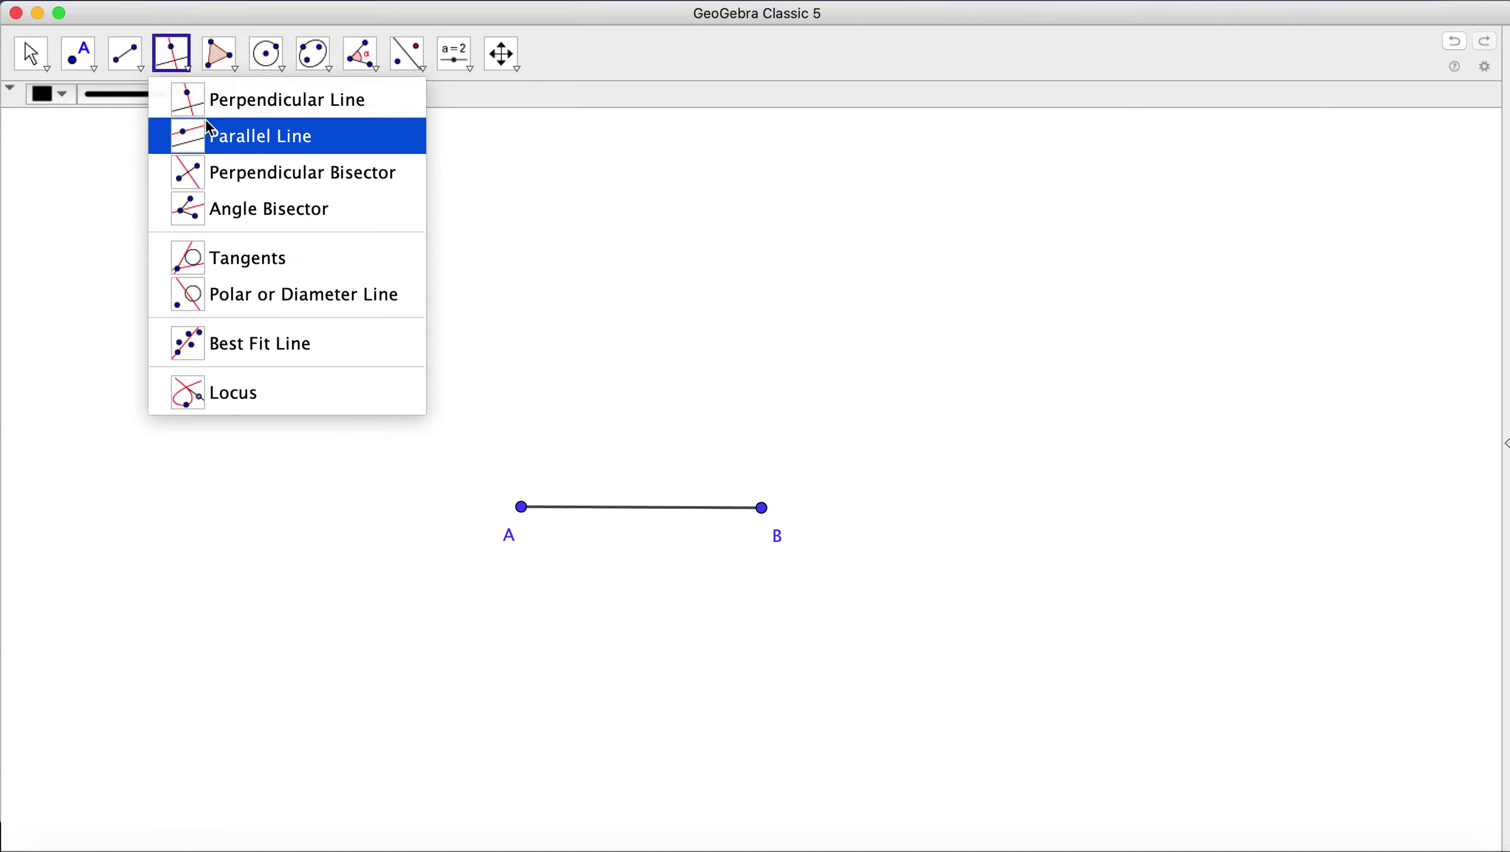
{"action": "left_click", "coordinate": [227, 174]}
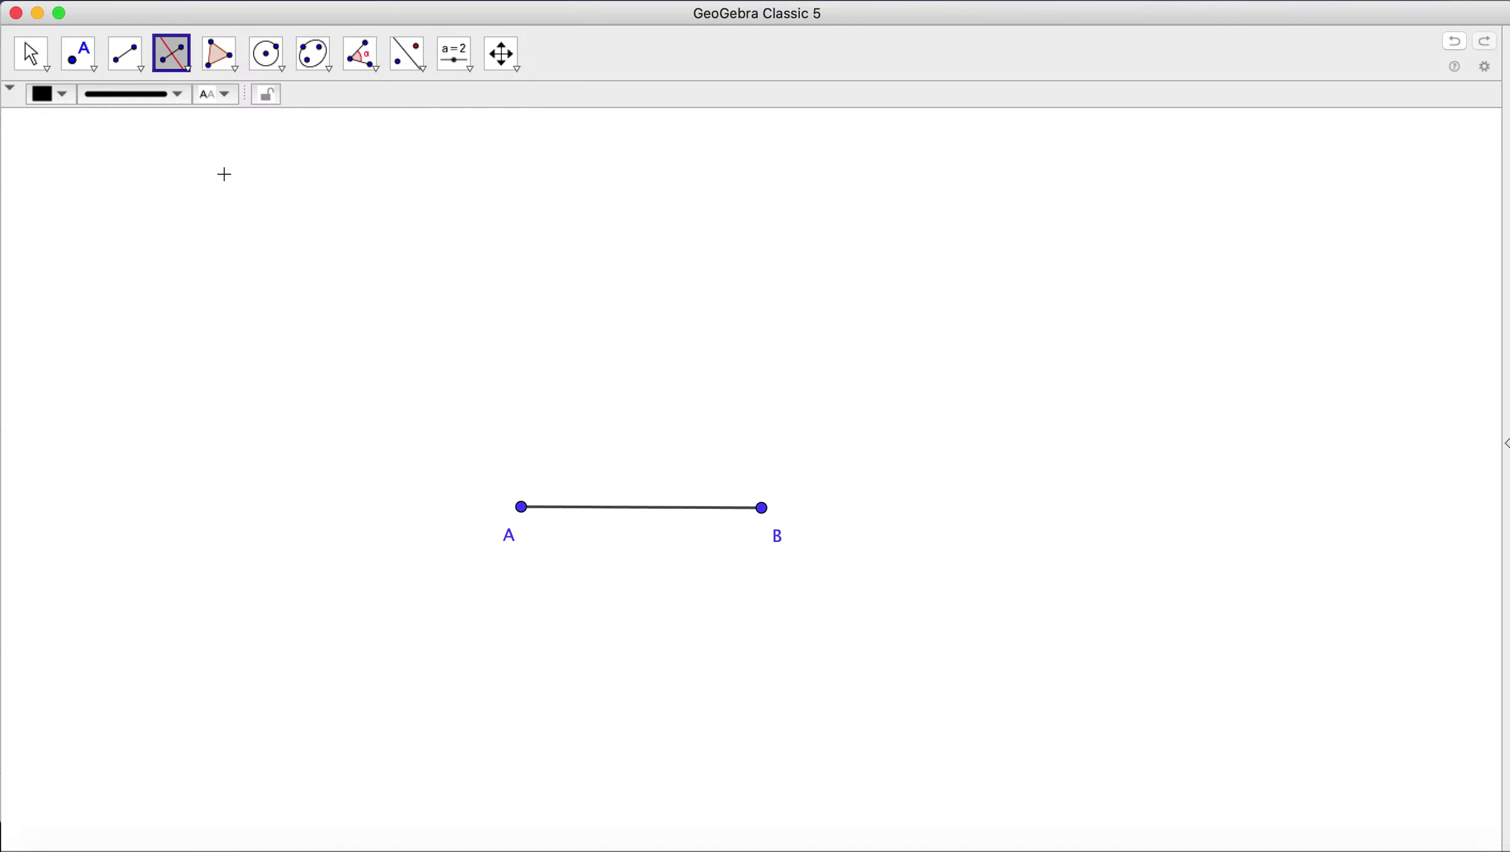
{"action": "left_click", "coordinate": [523, 511]}
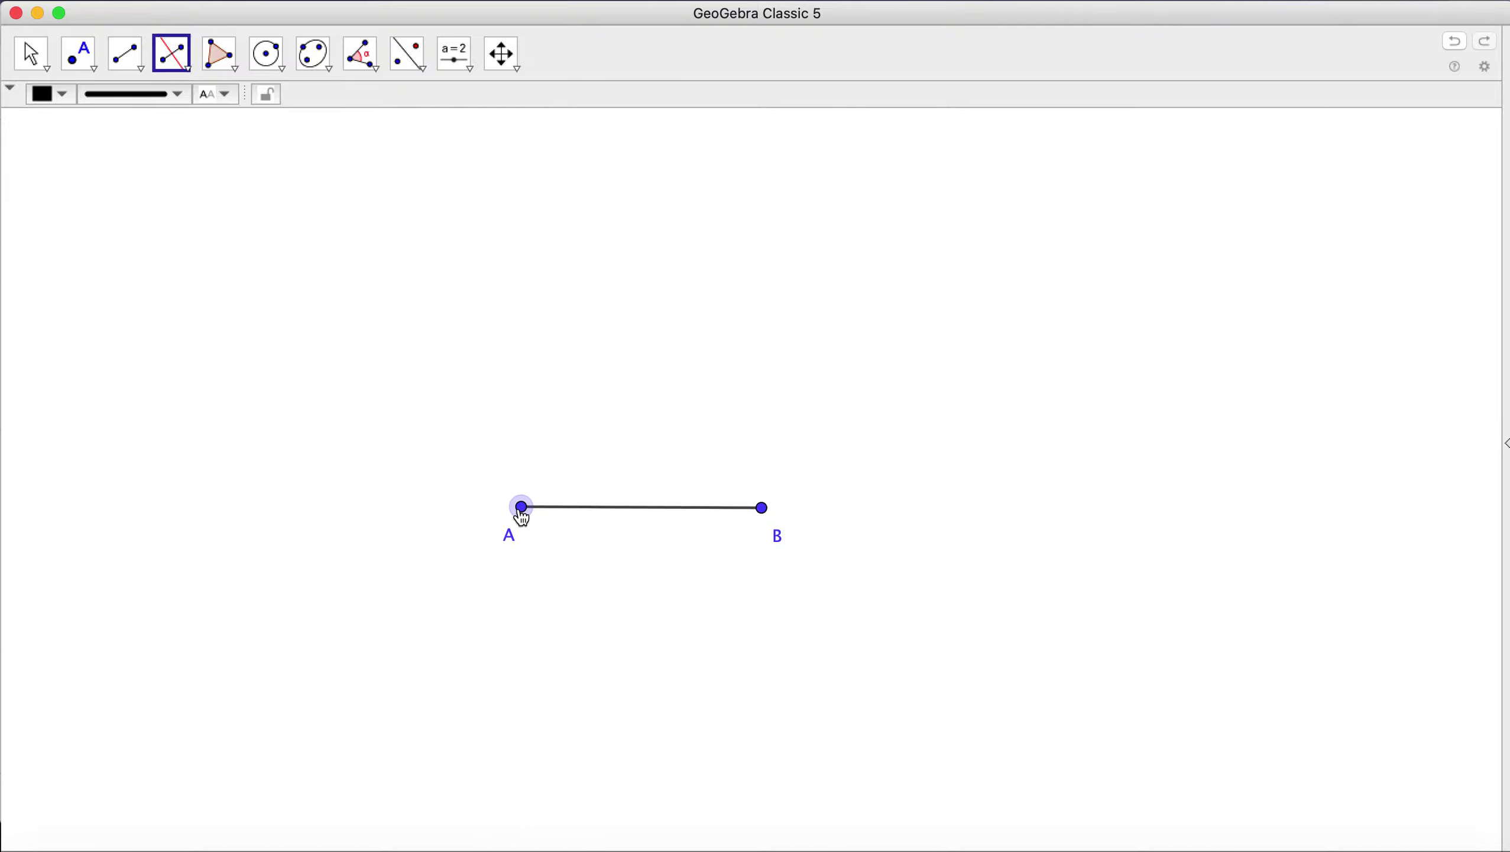
{"action": "key", "text": "Escape"}
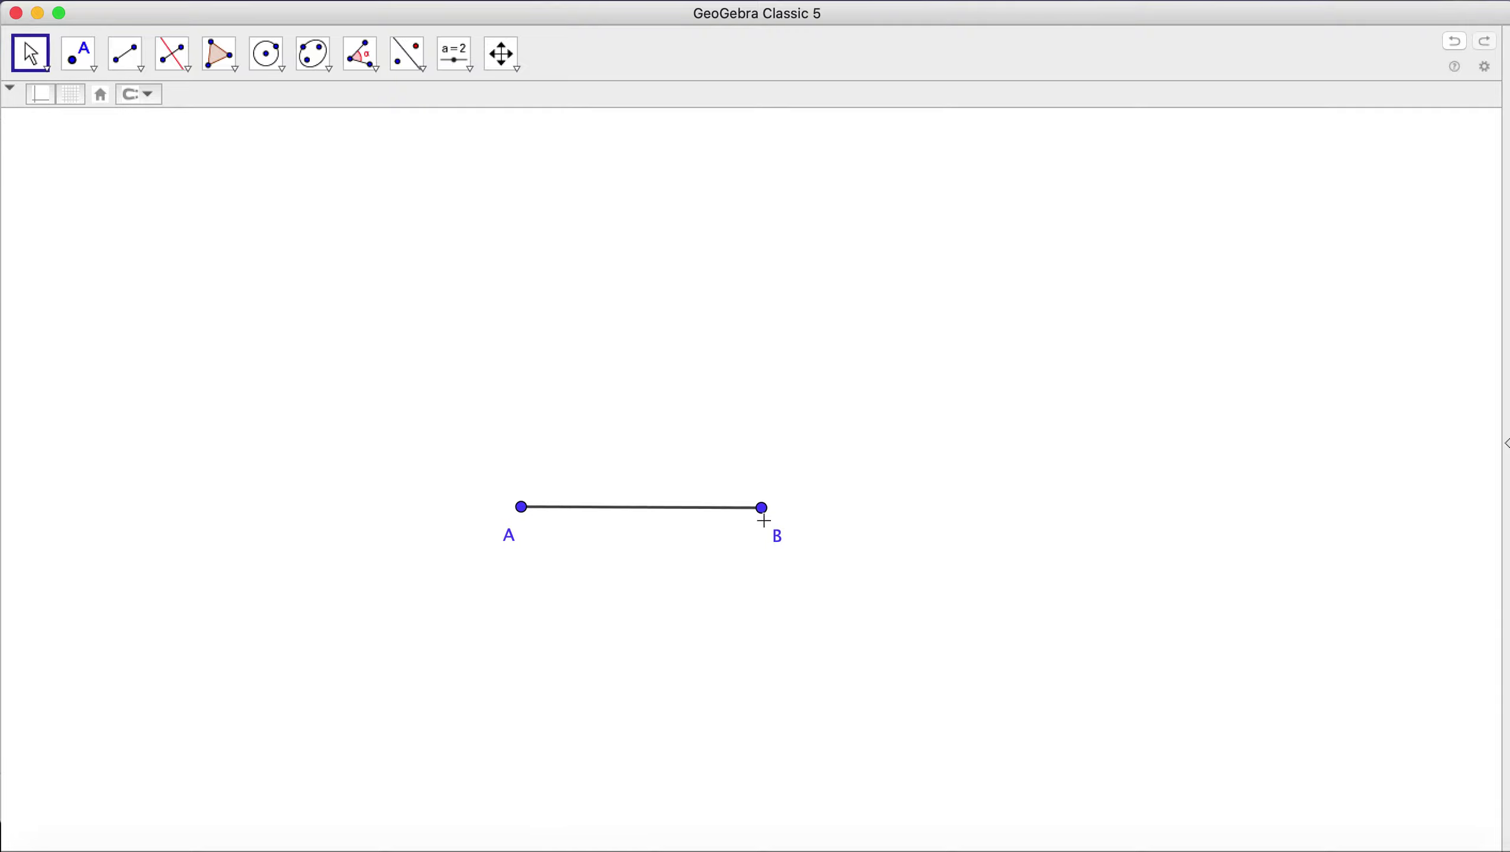
{"action": "left_click", "coordinate": [173, 54]}
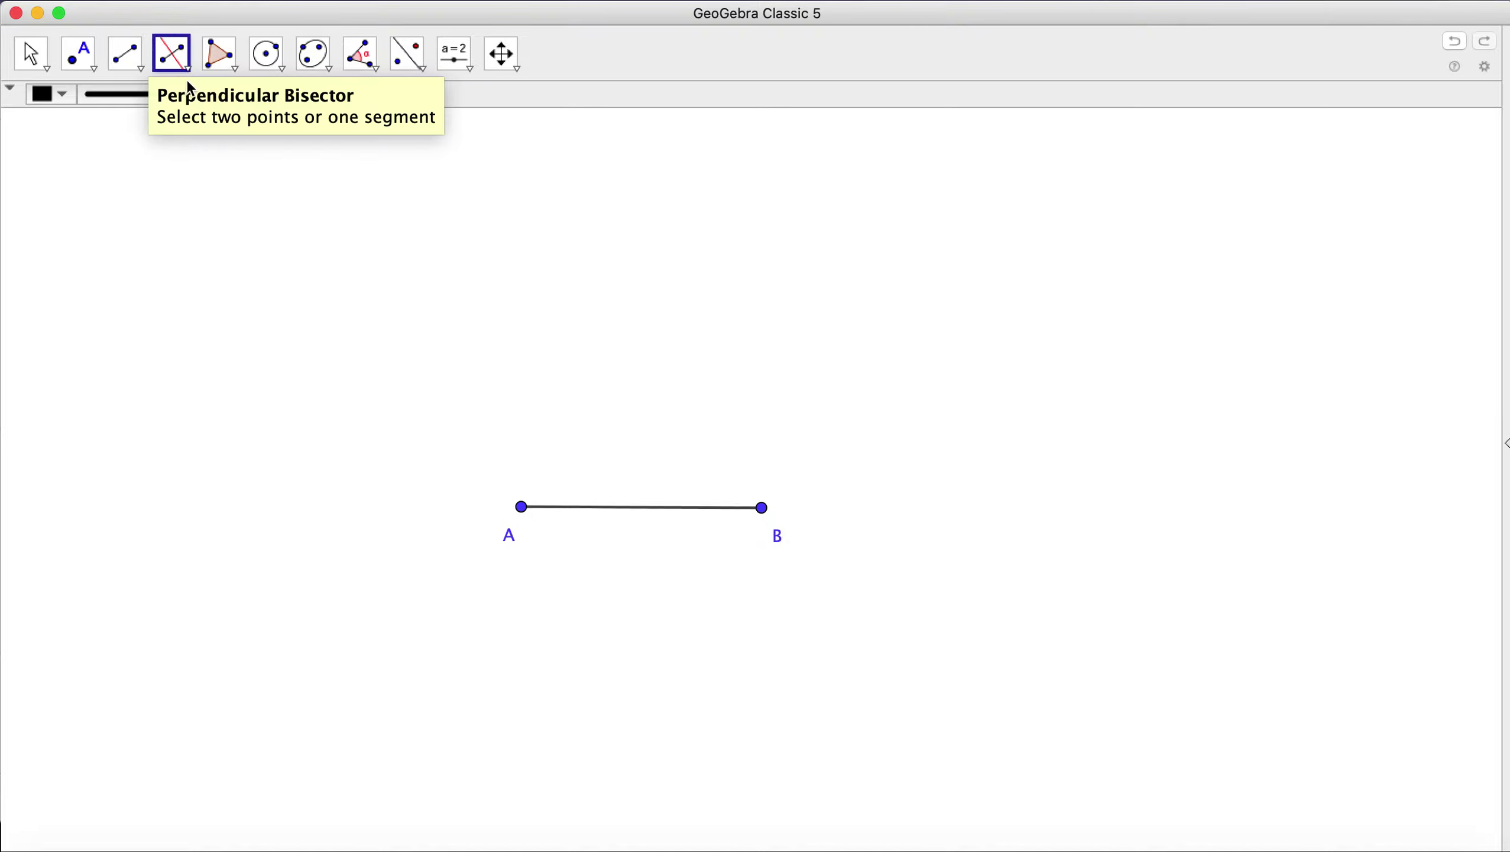
{"action": "left_click", "coordinate": [524, 509]}
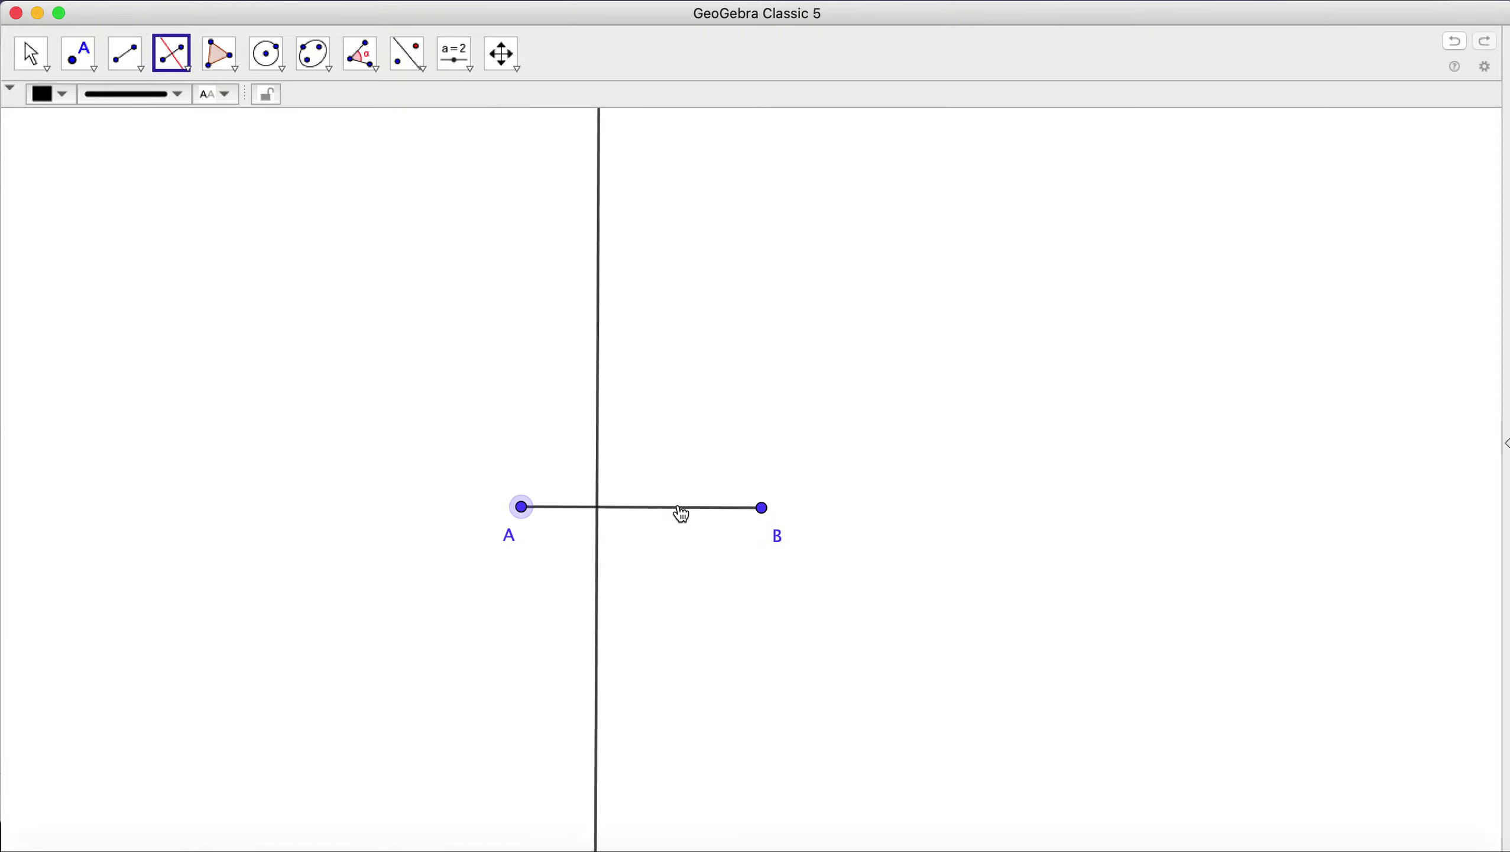
{"action": "left_click", "coordinate": [762, 509]}
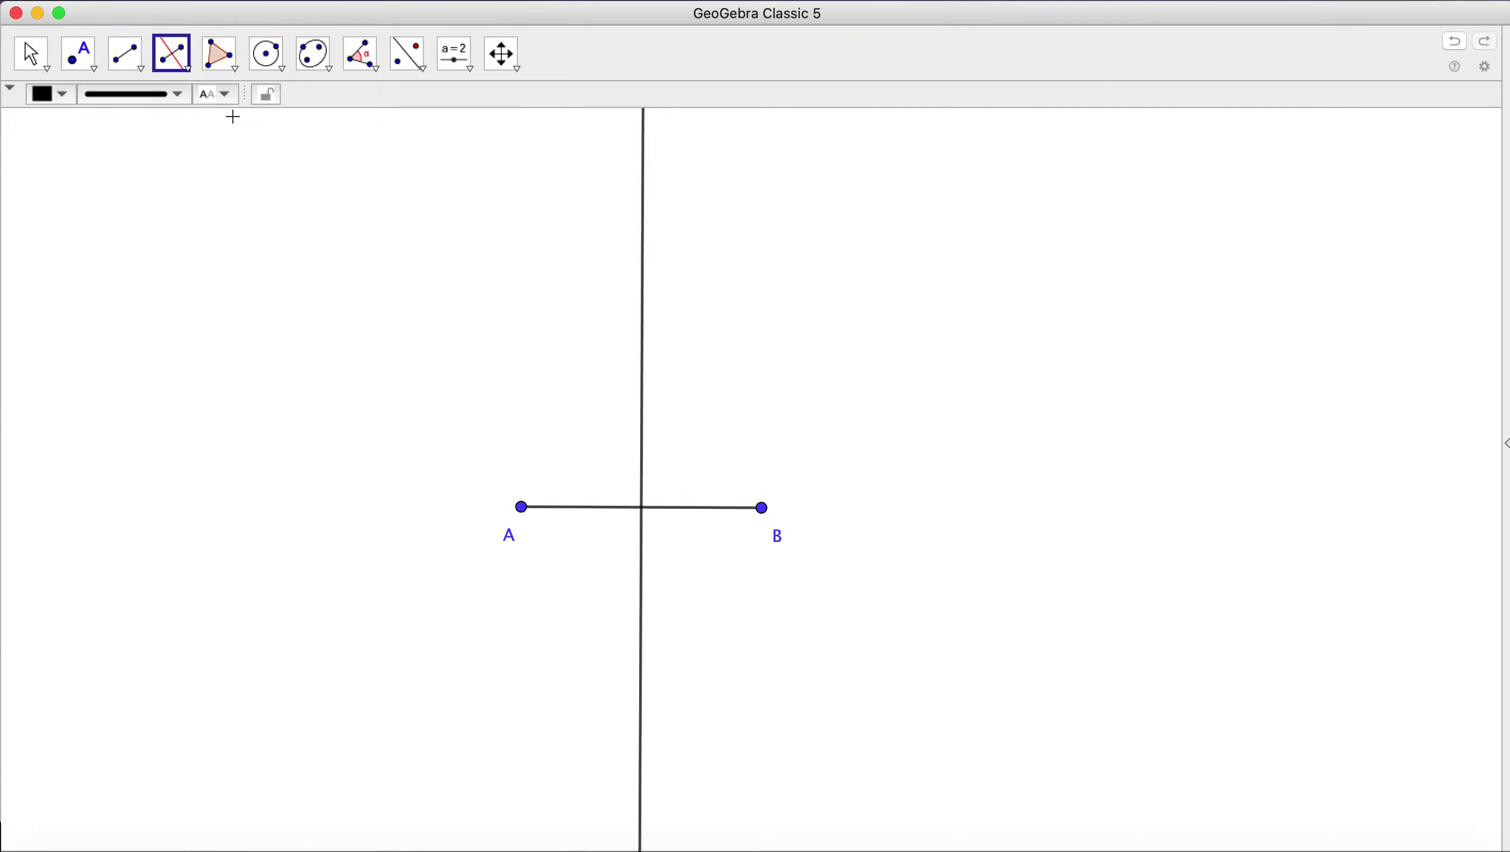
Mark the point where the perpendicular bisector crosses segment AB and show its label C
{"action": "left_click", "coordinate": [78, 54]}
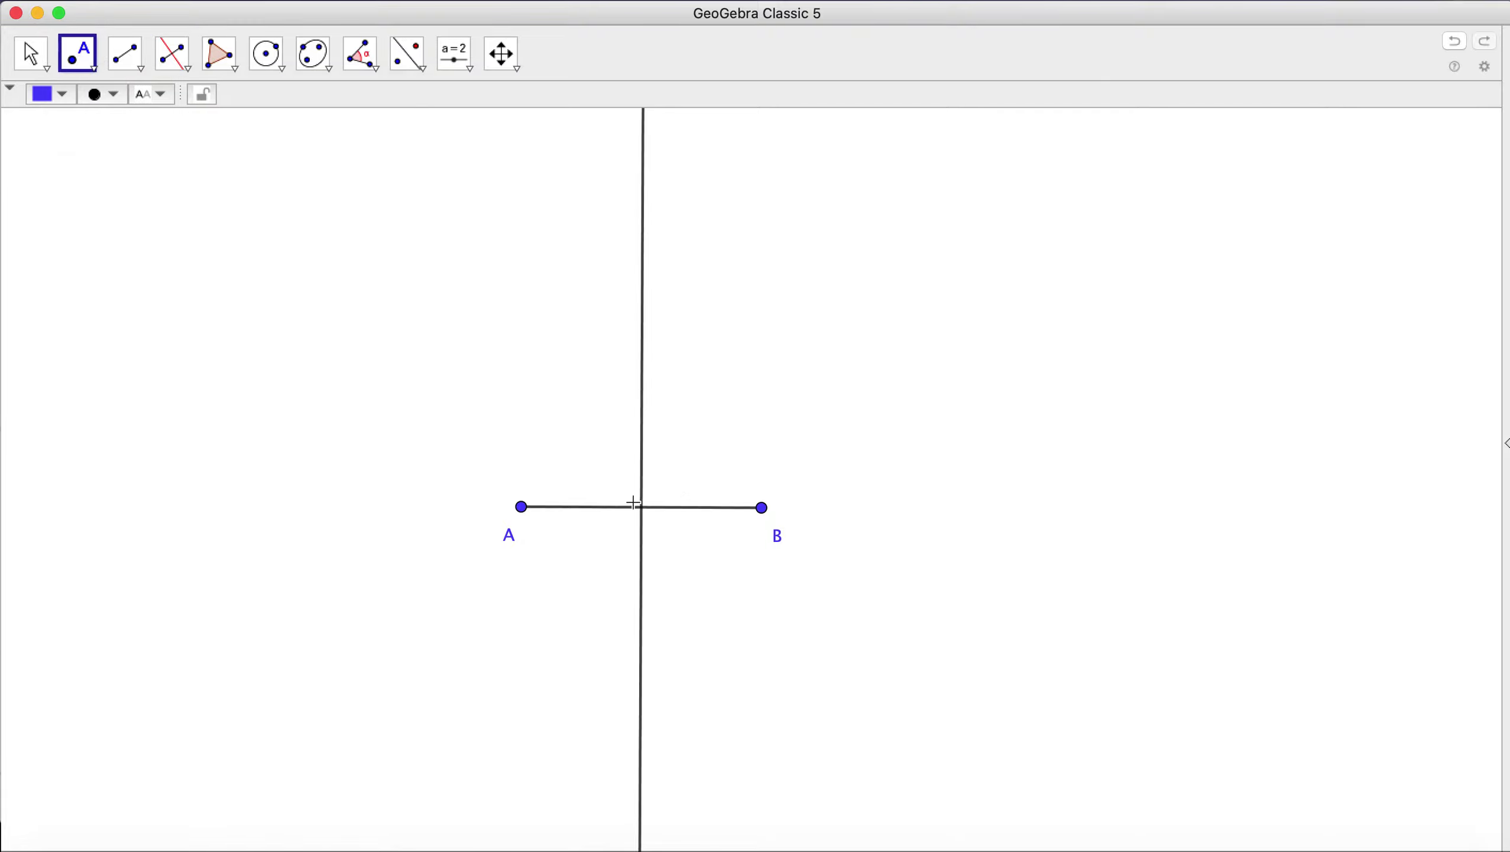
{"action": "left_click", "coordinate": [641, 508]}
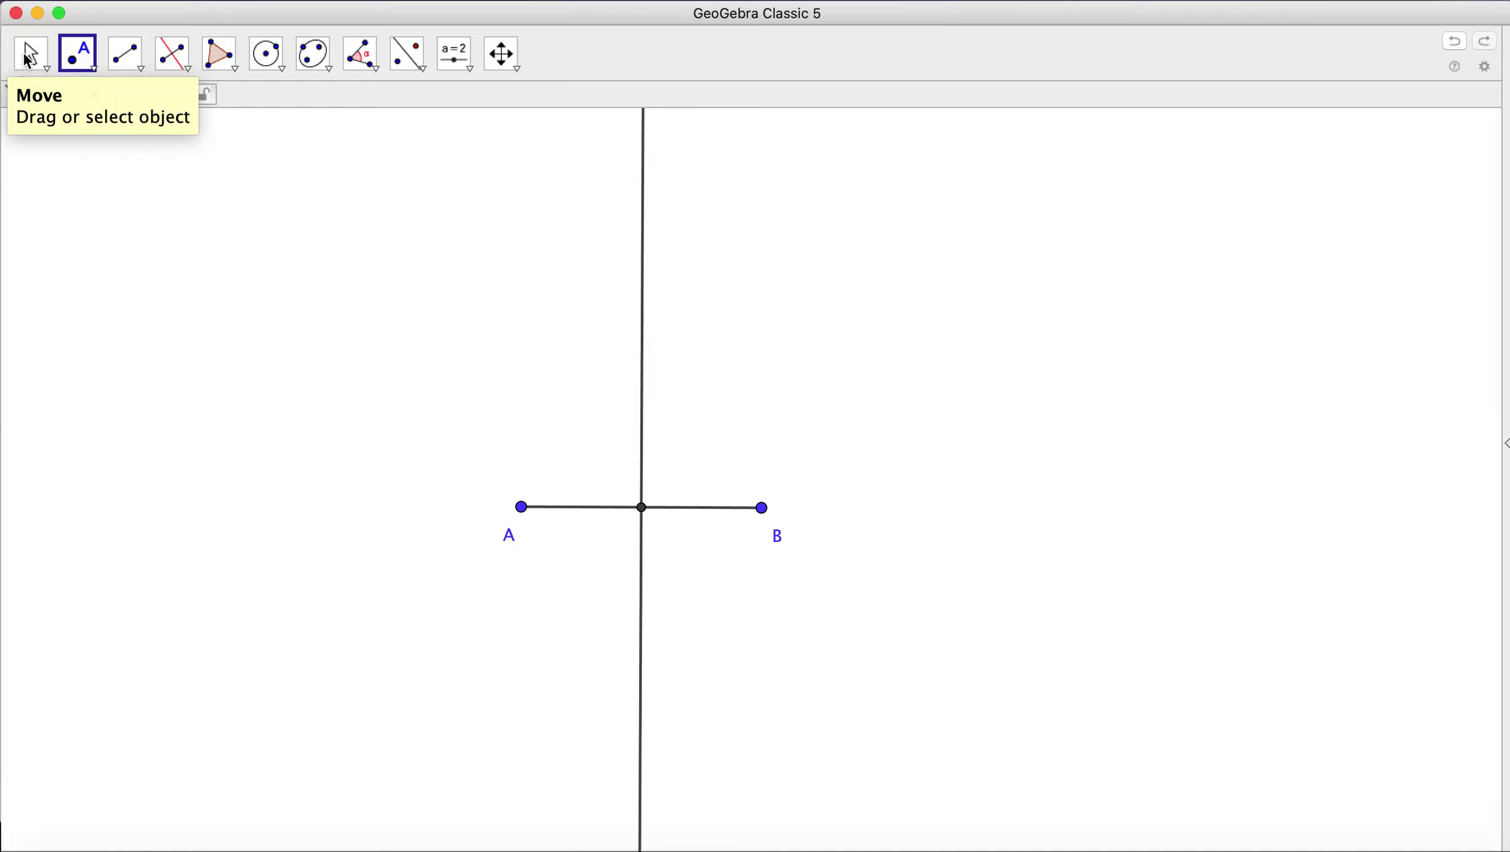
{"action": "left_click", "coordinate": [29, 57]}
{"action": "right_click", "coordinate": [642, 508]}
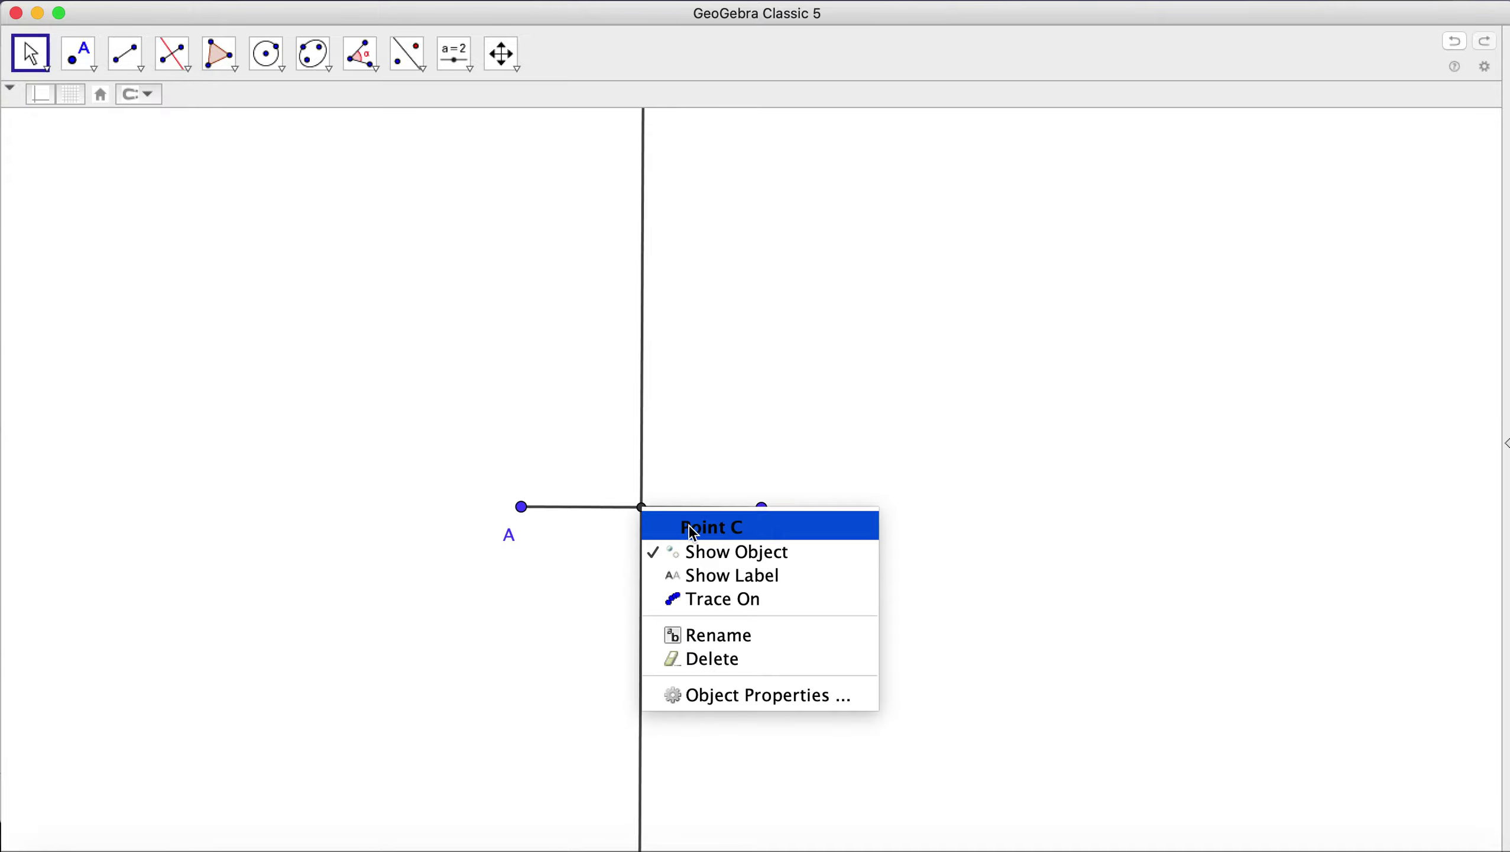
{"action": "left_click", "coordinate": [701, 571]}
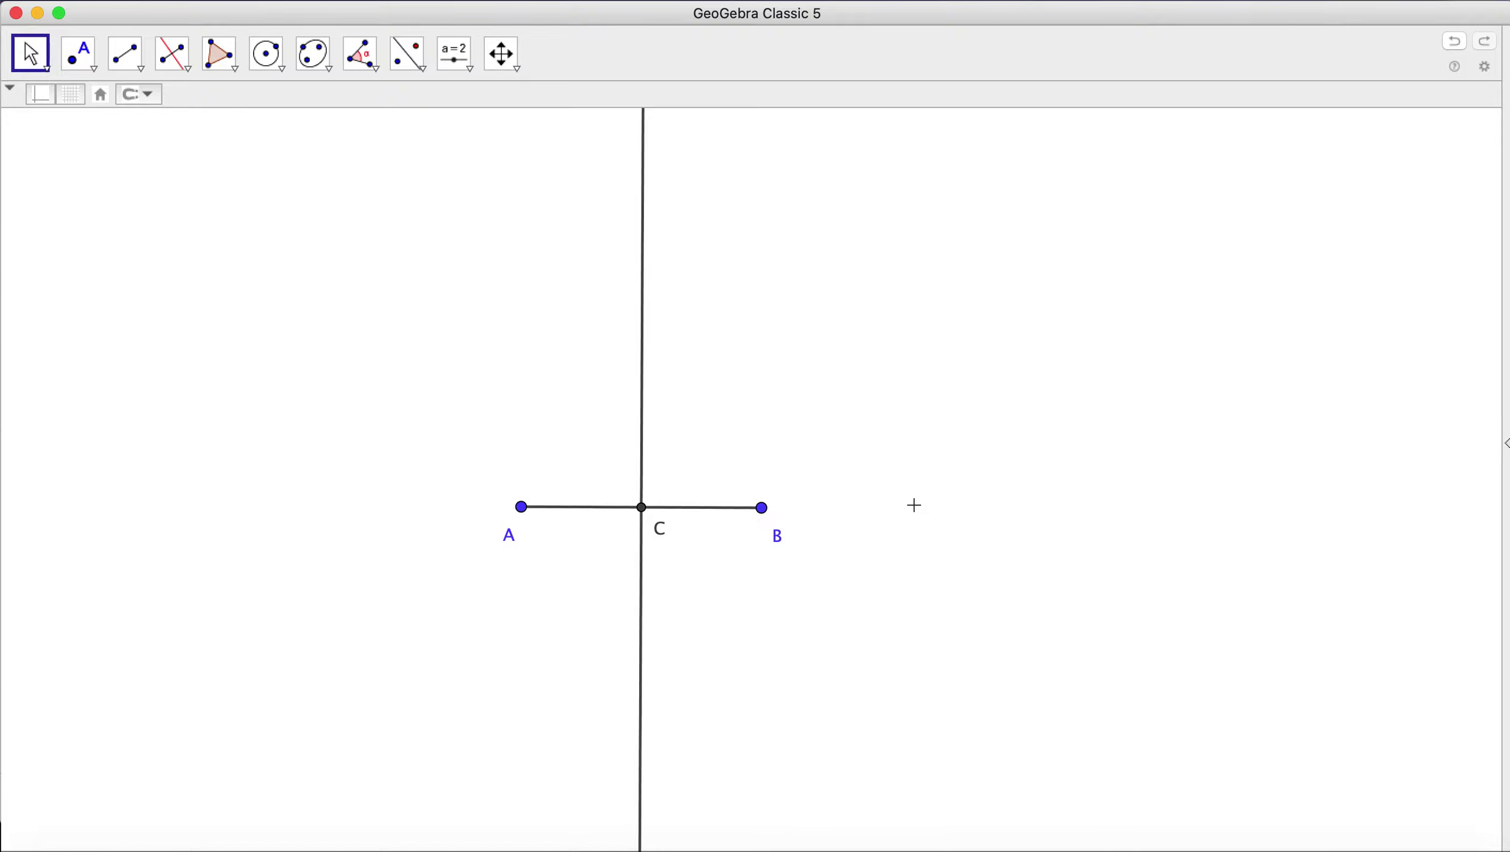
Draw a full line through points A and B, extending the segment in both directions
{"action": "left_click", "coordinate": [140, 65]}
{"action": "left_click", "coordinate": [142, 76]}
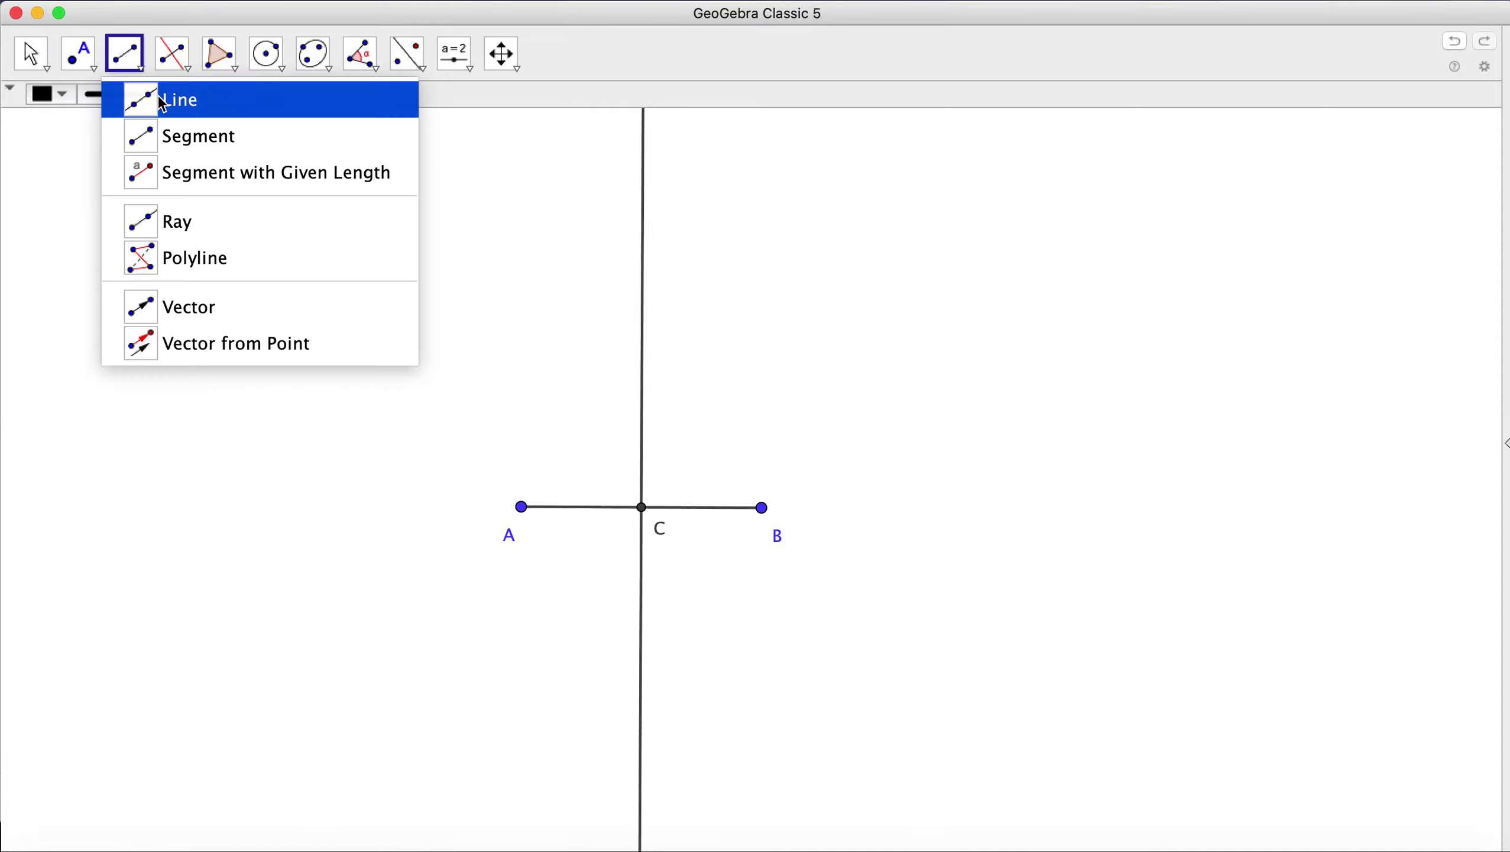
{"action": "left_click", "coordinate": [521, 507]}
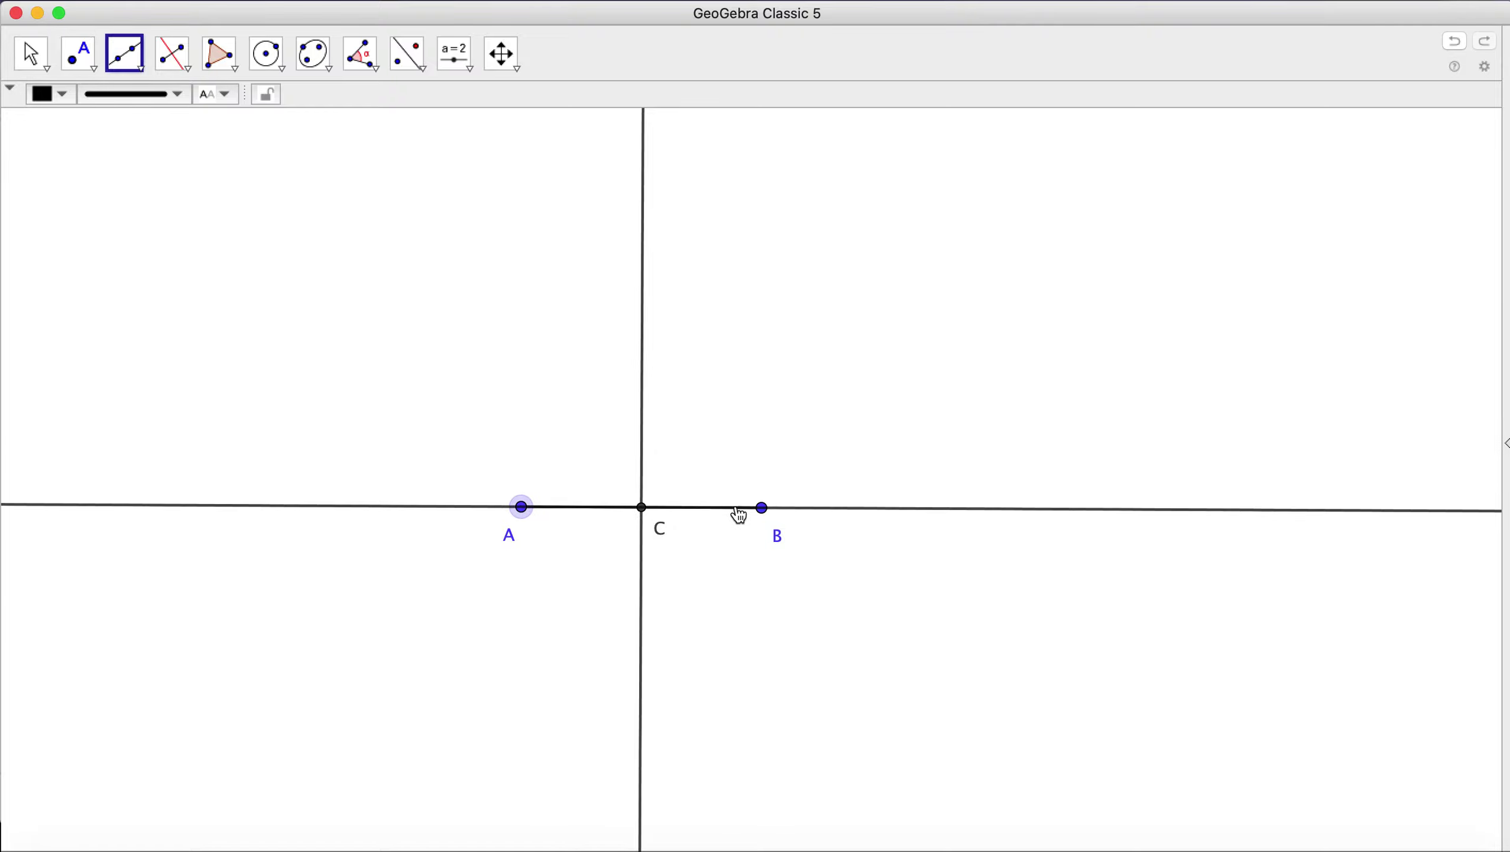
{"action": "left_click", "coordinate": [762, 508]}
Construct a line through point B perpendicular to line AB
{"action": "left_click", "coordinate": [186, 66]}
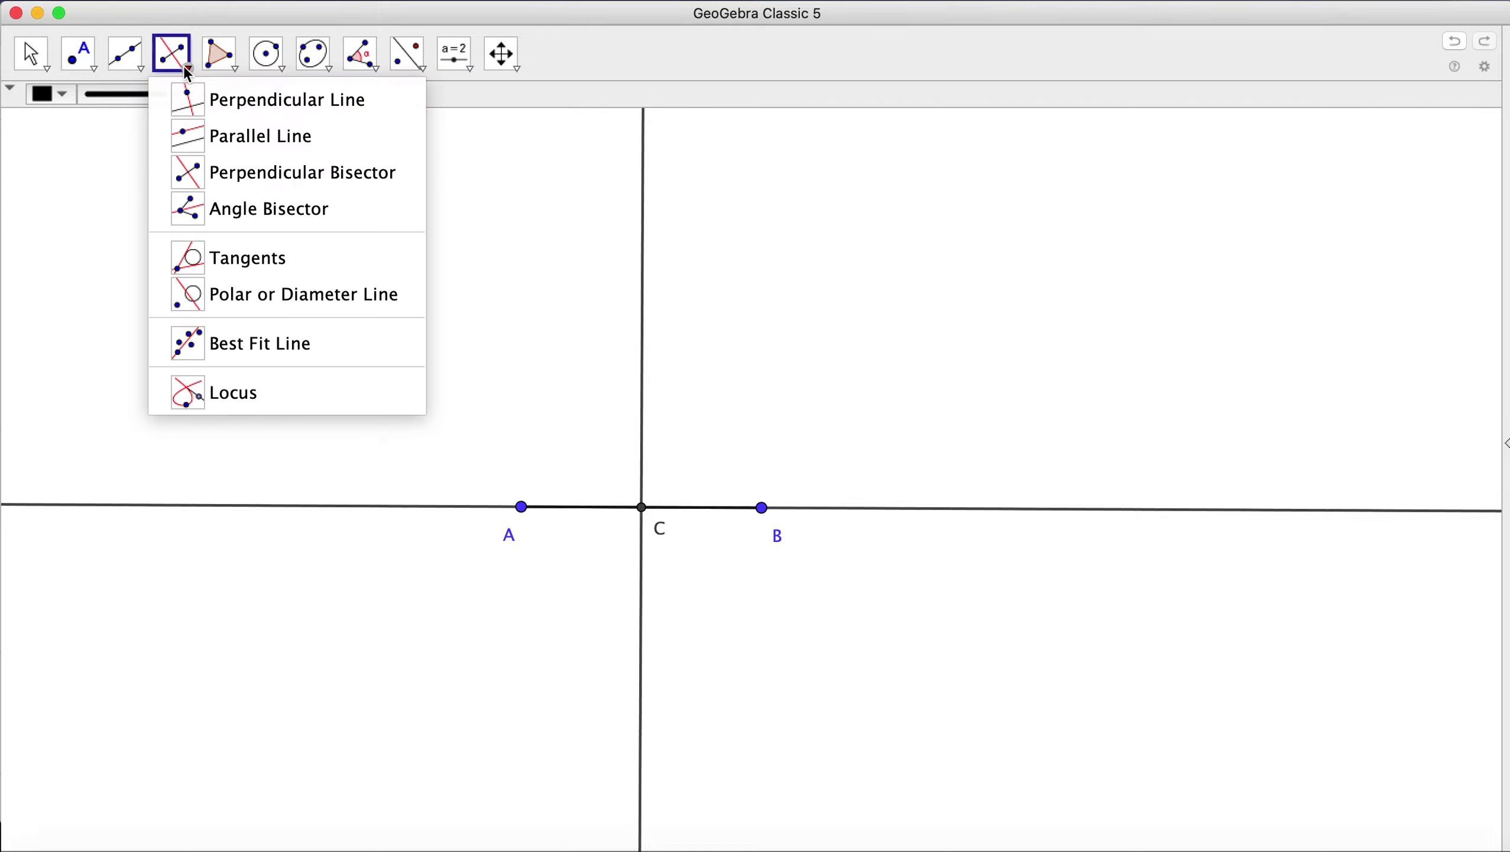
{"action": "left_click", "coordinate": [188, 101]}
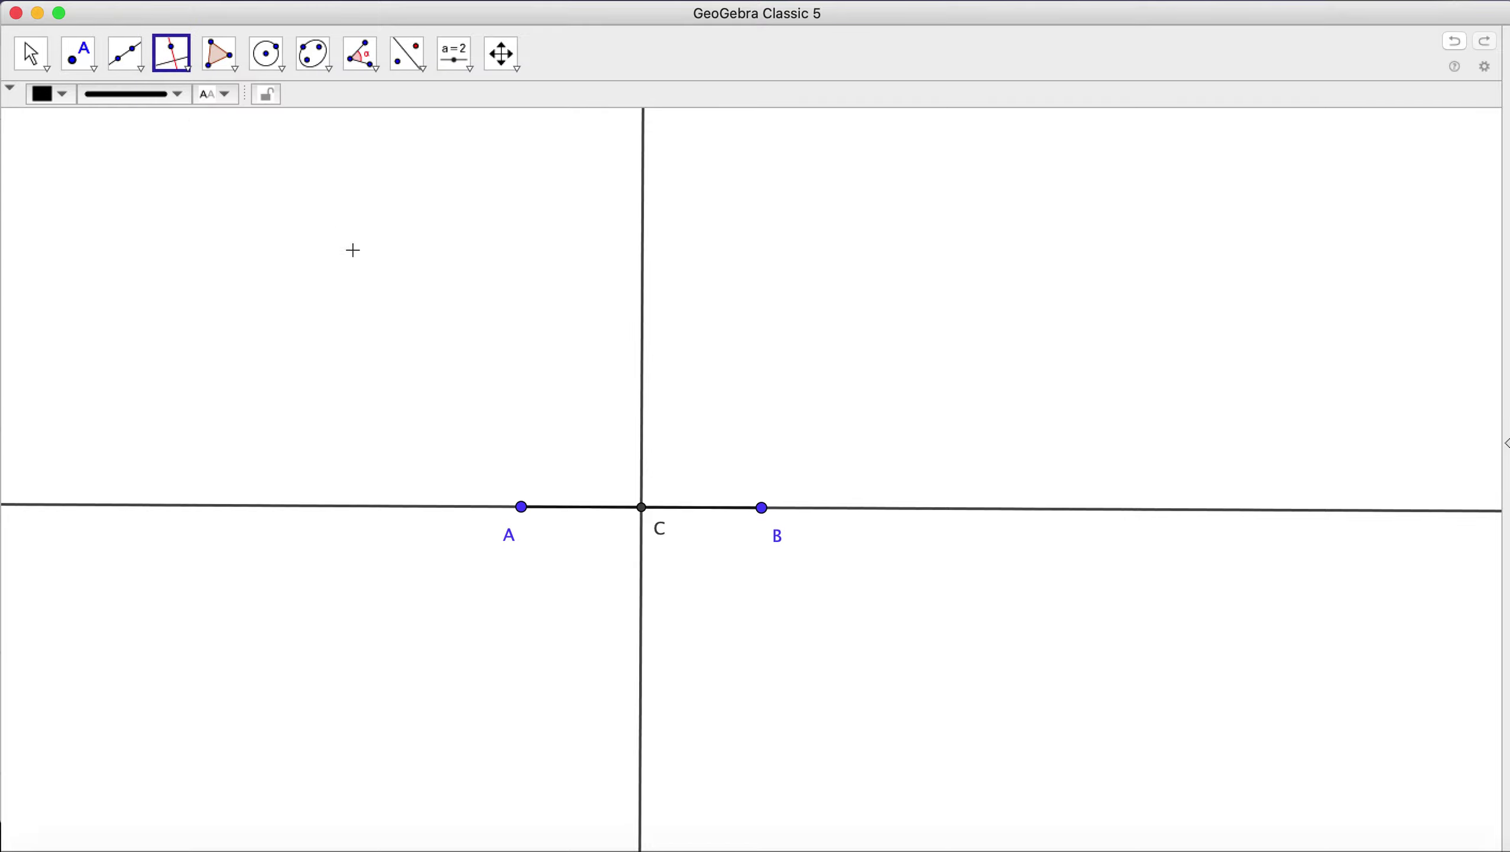
{"action": "left_click", "coordinate": [786, 511]}
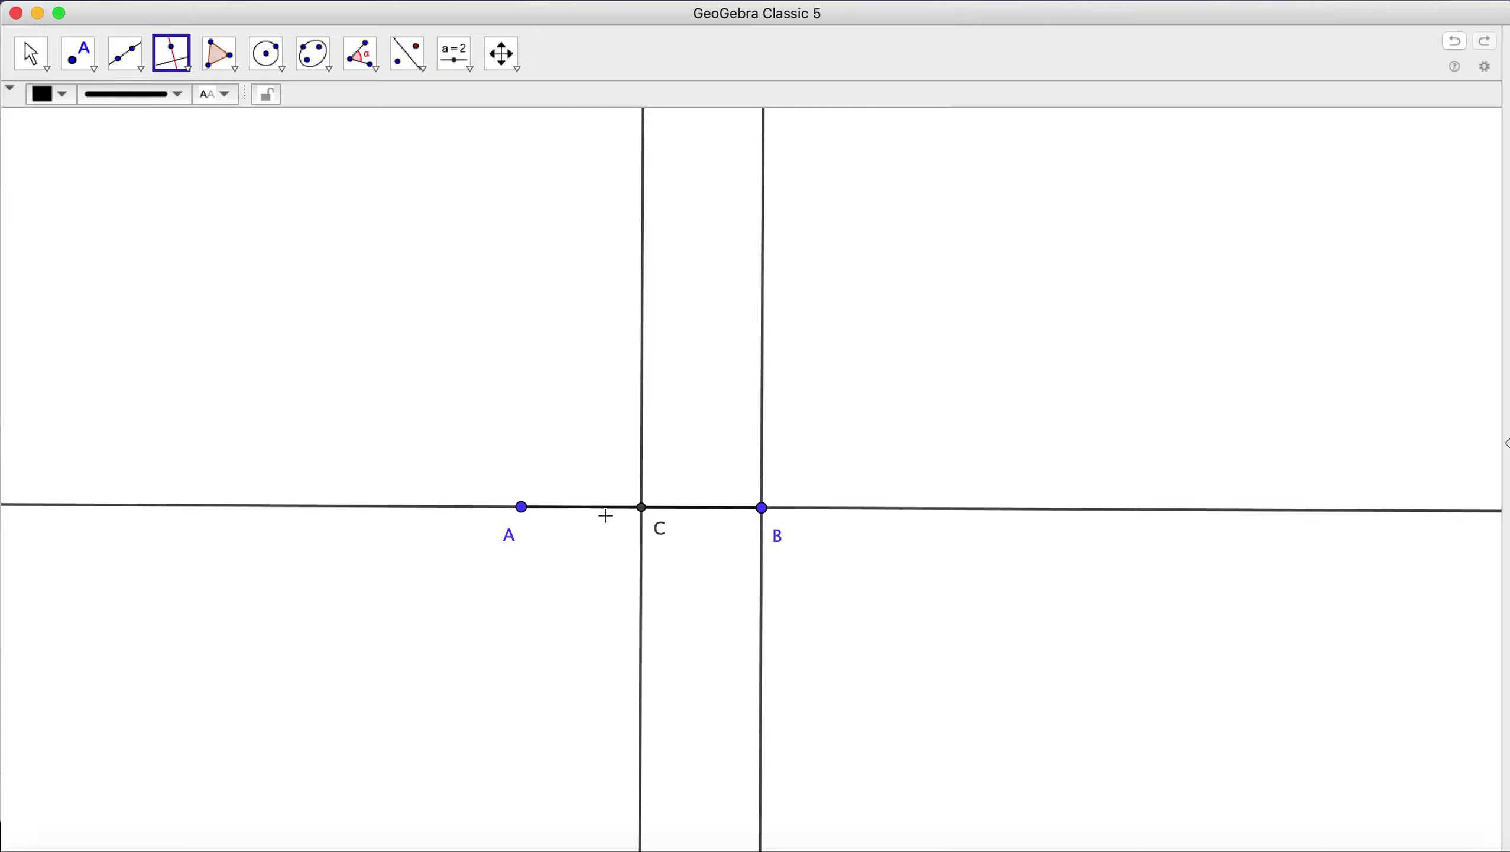
Draw a circle centred at B that passes through A
{"action": "left_click", "coordinate": [267, 53]}
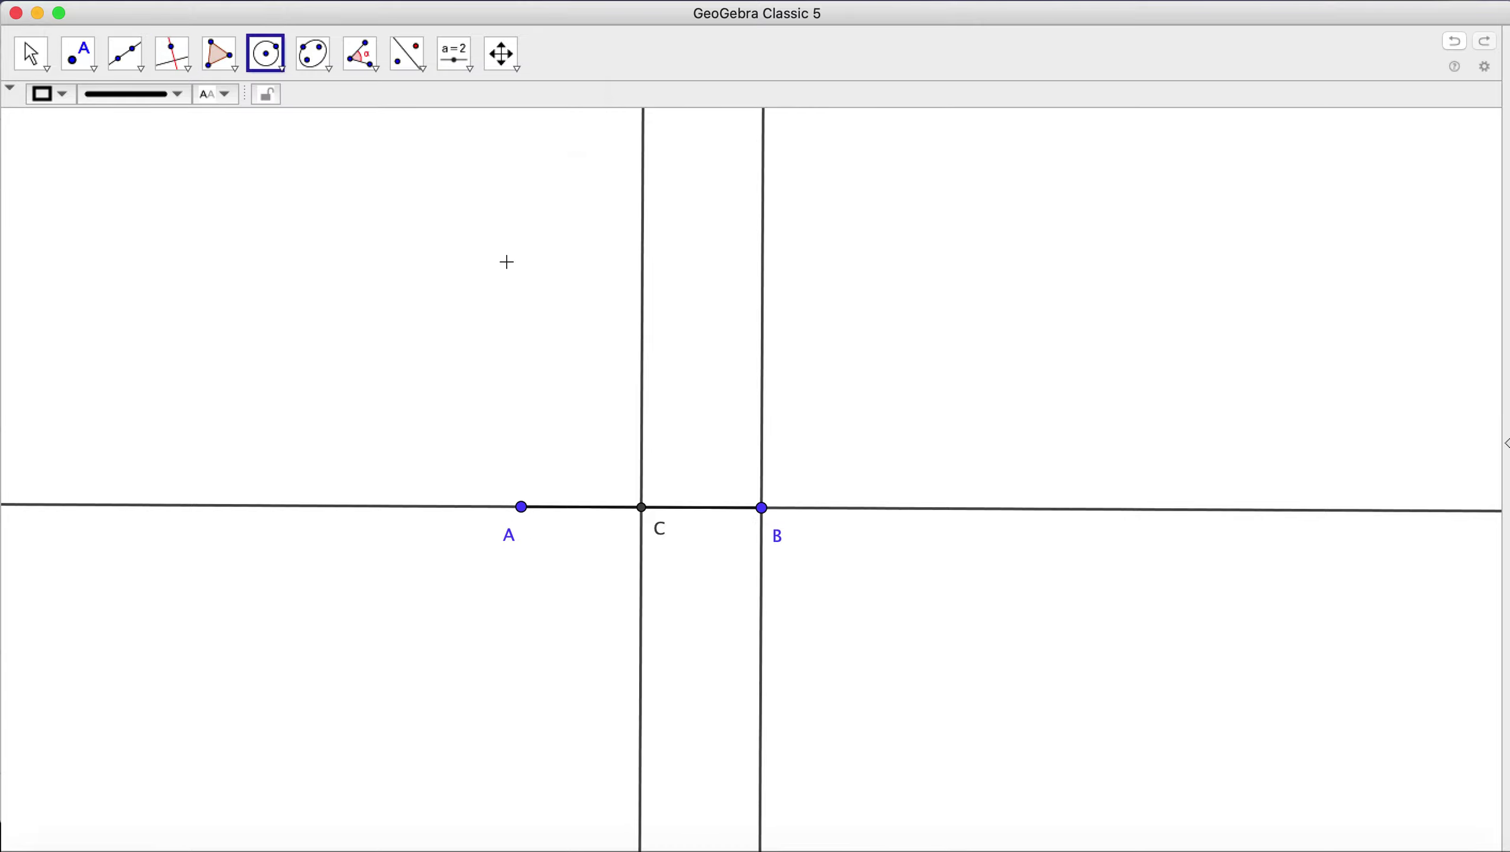
{"action": "left_click", "coordinate": [762, 508]}
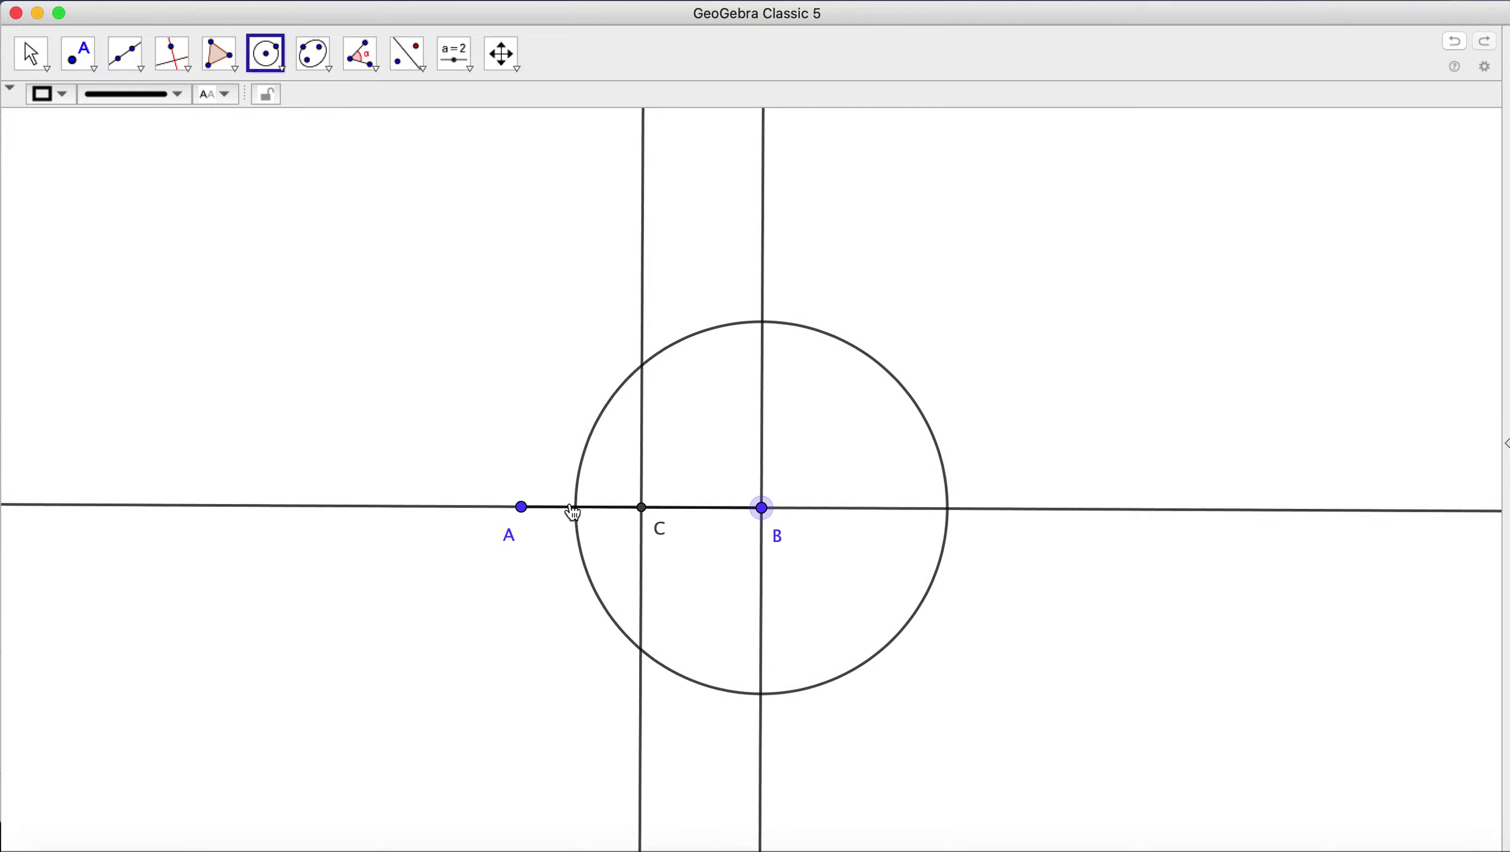
{"action": "left_click", "coordinate": [522, 507]}
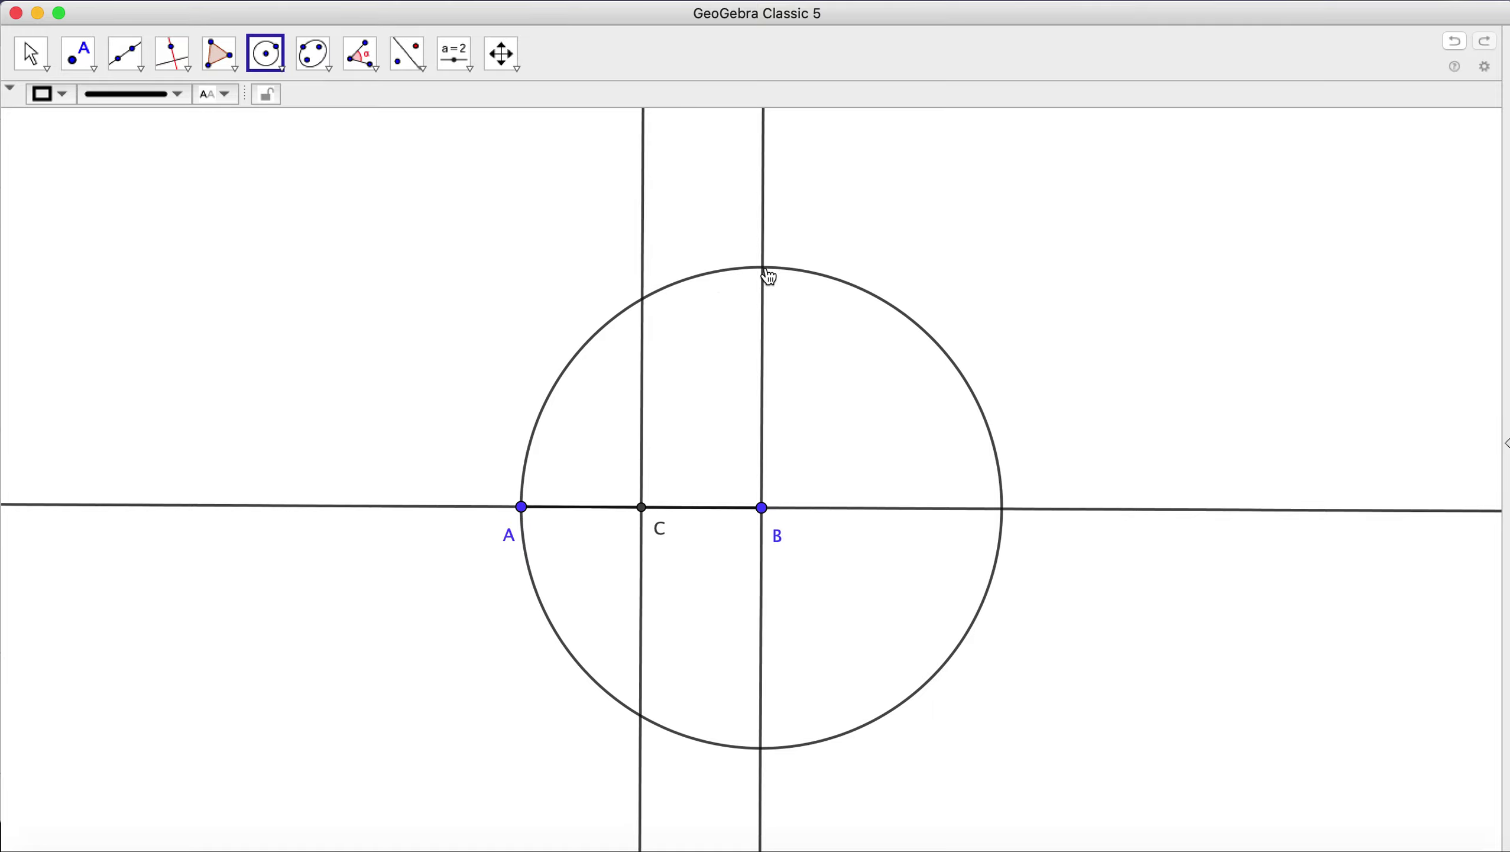
Mark the circle's upper intersection with the perpendicular through B, show its label D, and place the label just above the point
{"action": "scroll", "coordinate": [758, 280], "scroll_direction": "down", "scroll_amount": 1}
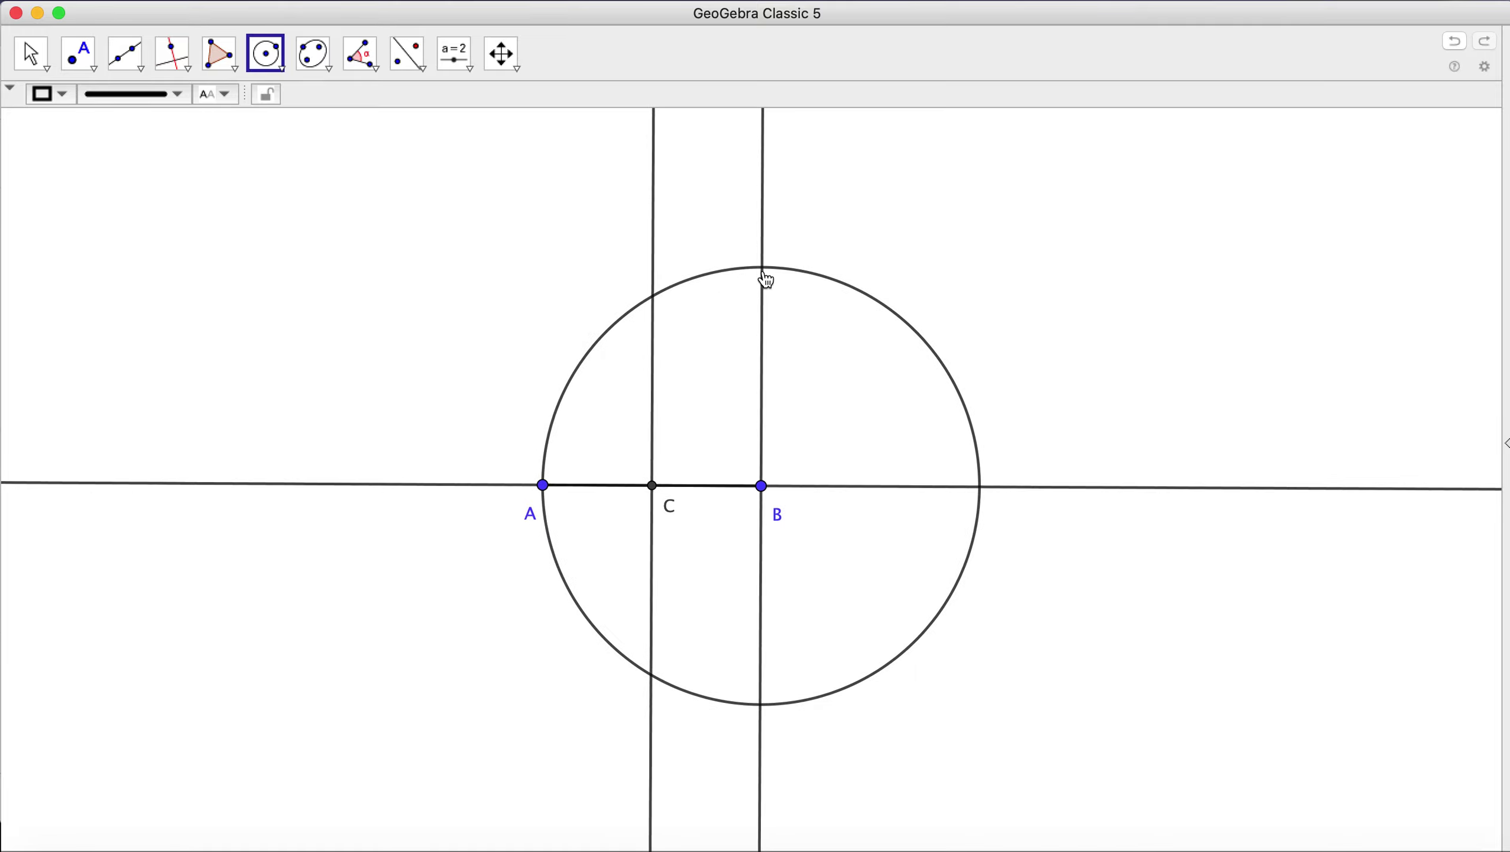
{"action": "scroll", "coordinate": [762, 278], "scroll_direction": "up", "scroll_amount": 2}
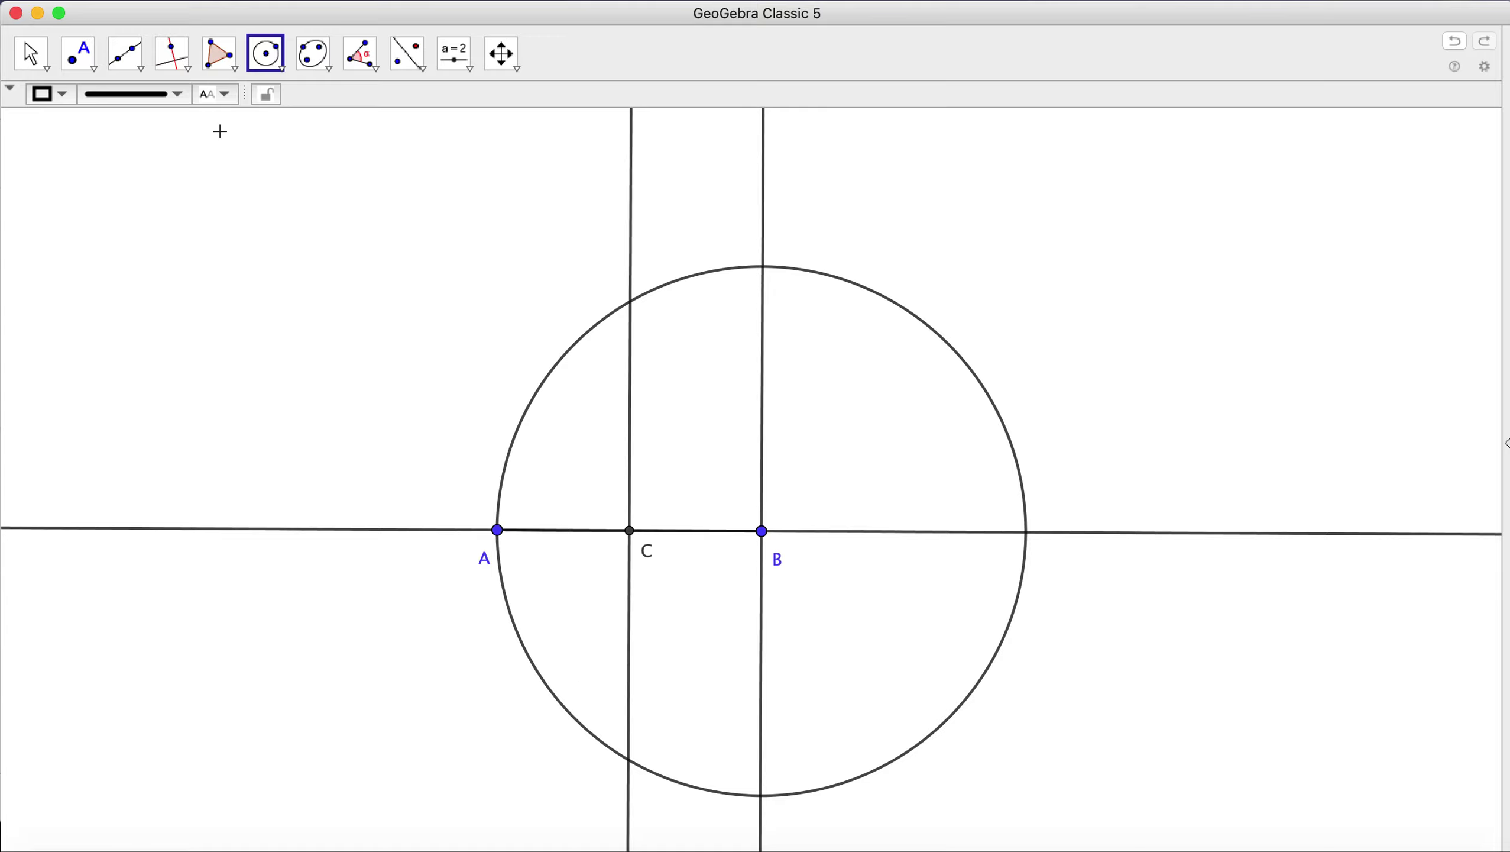
{"action": "left_click", "coordinate": [78, 54]}
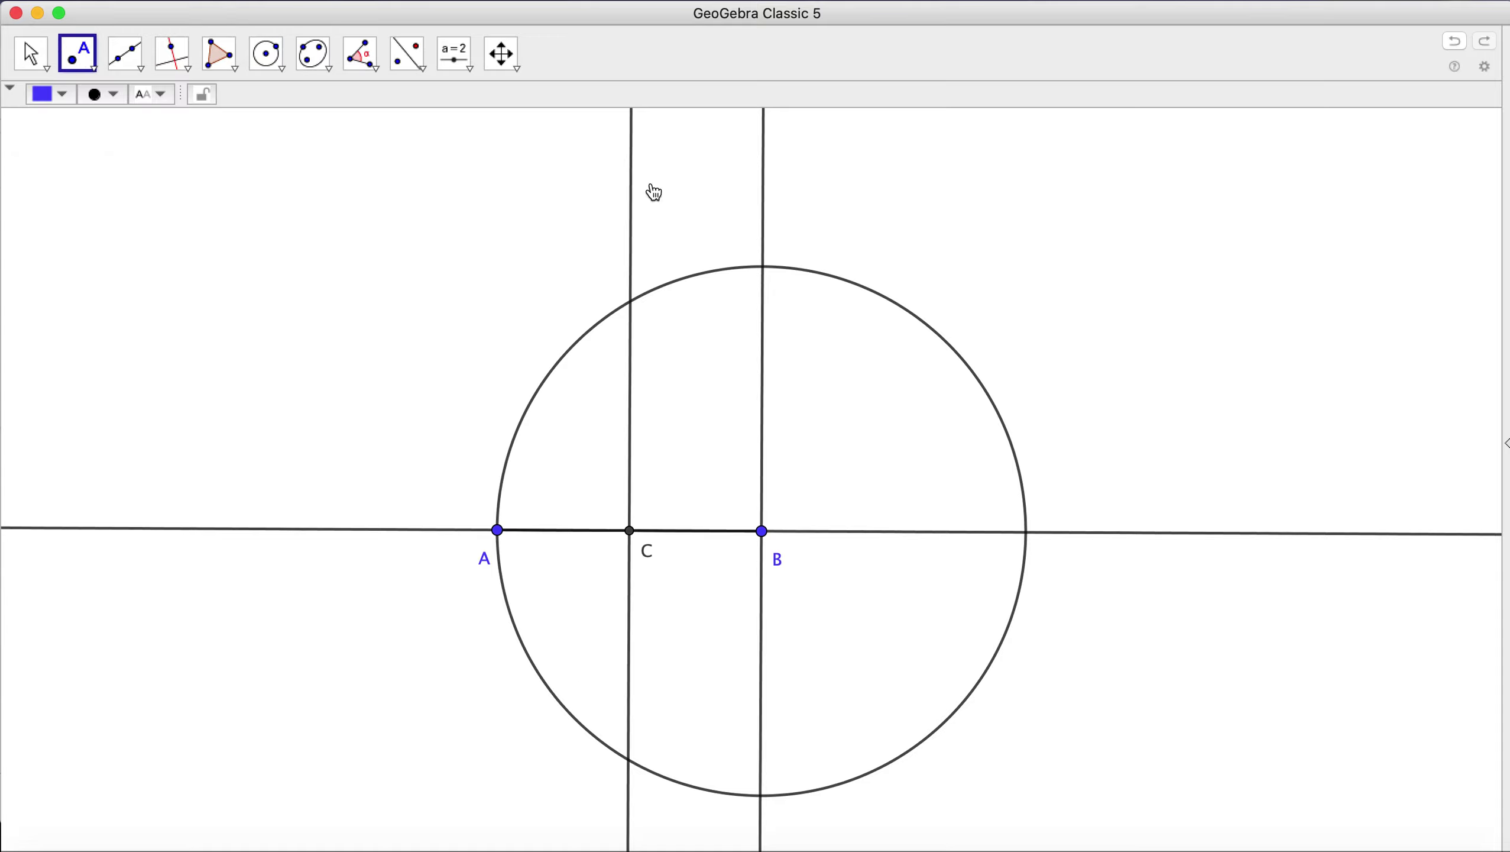
{"action": "left_click", "coordinate": [763, 266]}
{"action": "left_click", "coordinate": [31, 53]}
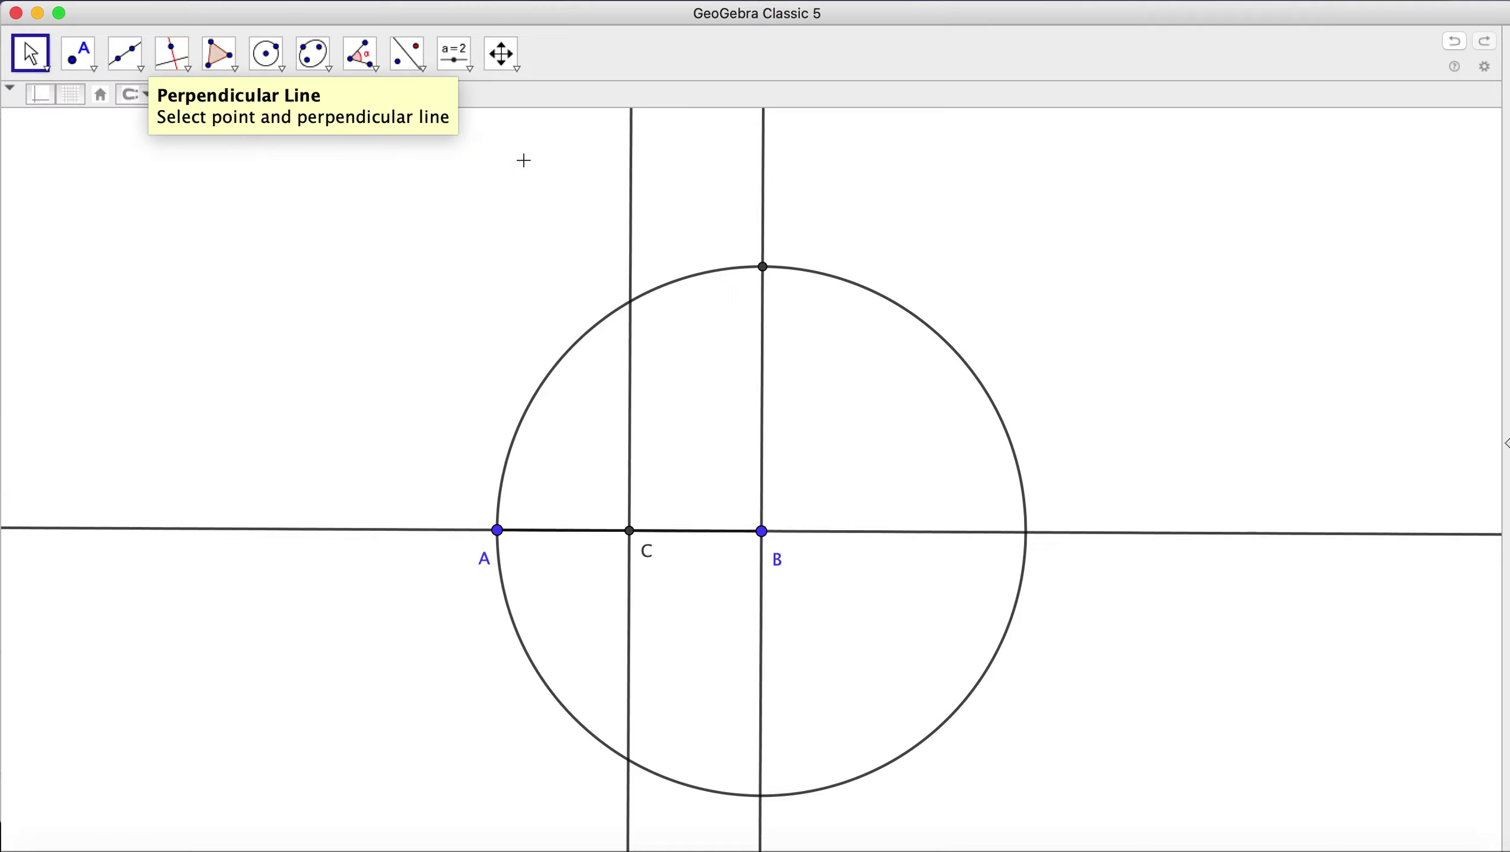
{"action": "right_click", "coordinate": [764, 268]}
{"action": "left_click", "coordinate": [812, 335]}
{"action": "left_click_drag", "start_coordinate": [774, 255], "coordinate": [782, 245]}
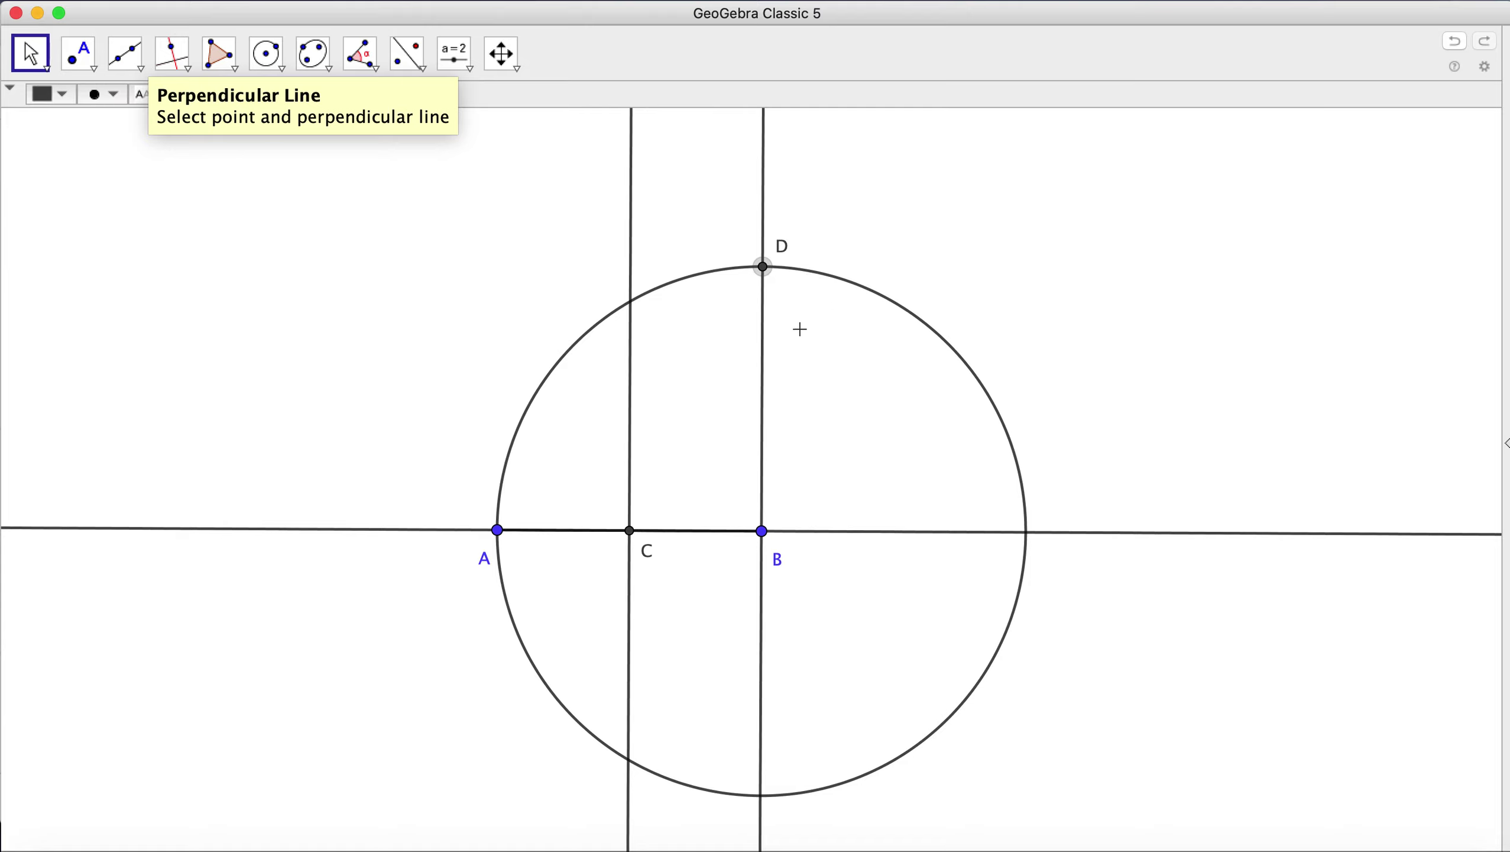
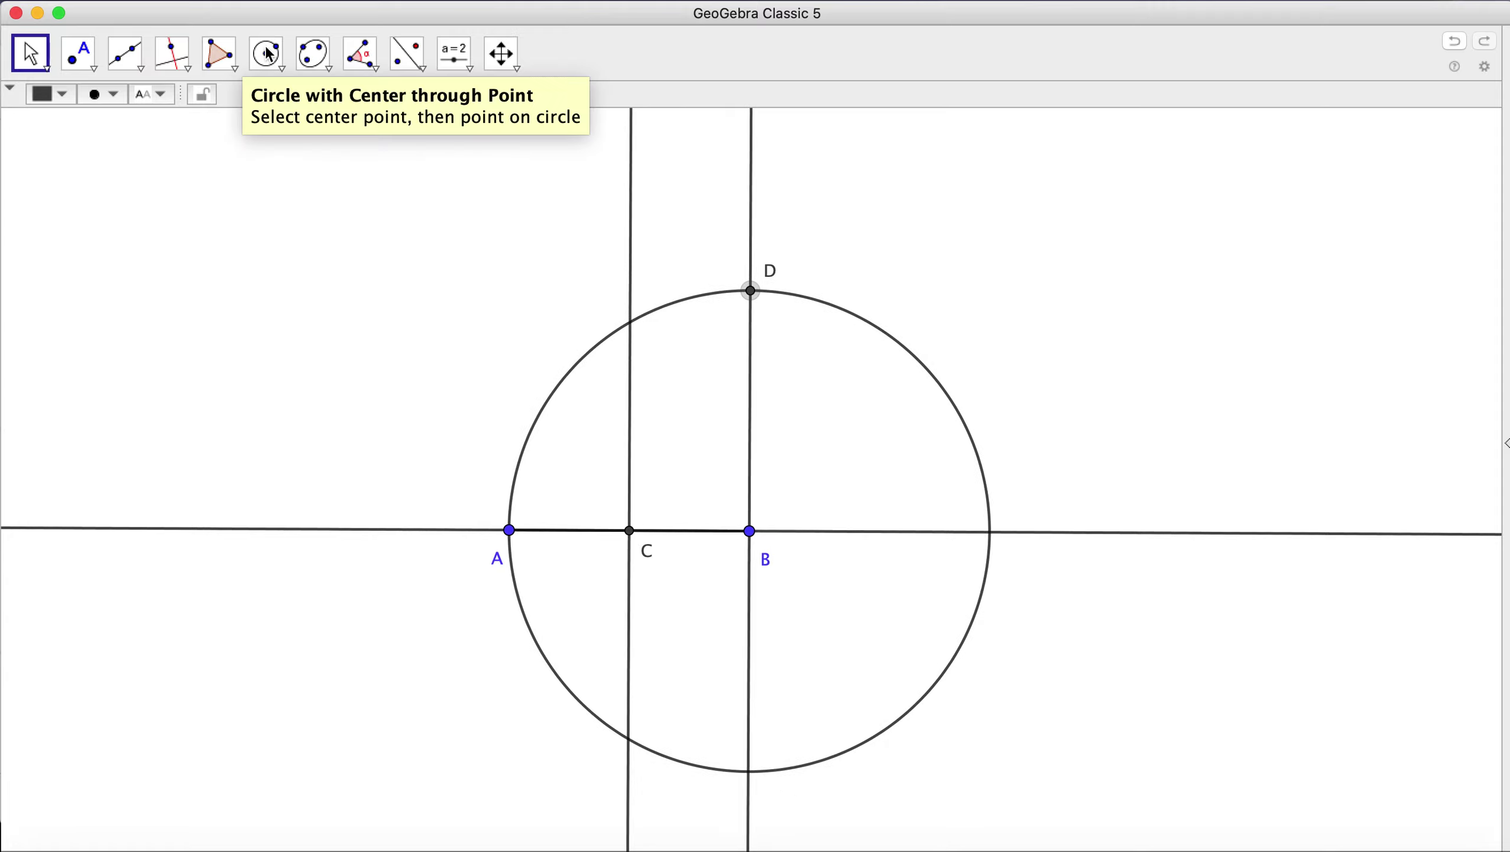
{"action": "left_click", "coordinate": [271, 58]}
{"action": "scroll", "coordinate": [493, 411], "scroll_direction": "up", "scroll_amount": 5}
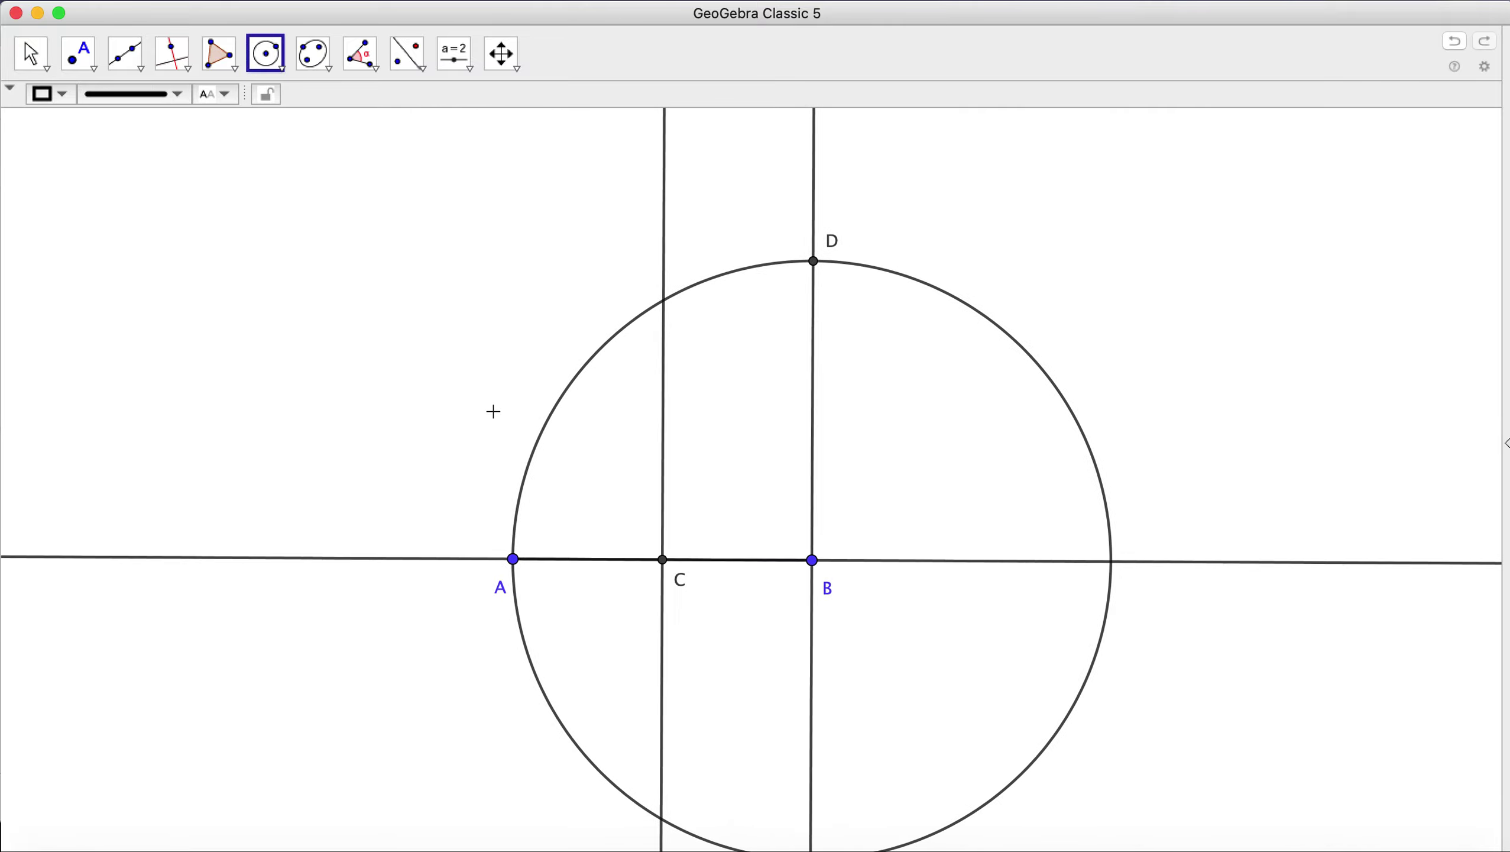
{"action": "left_click", "coordinate": [472, 379]}
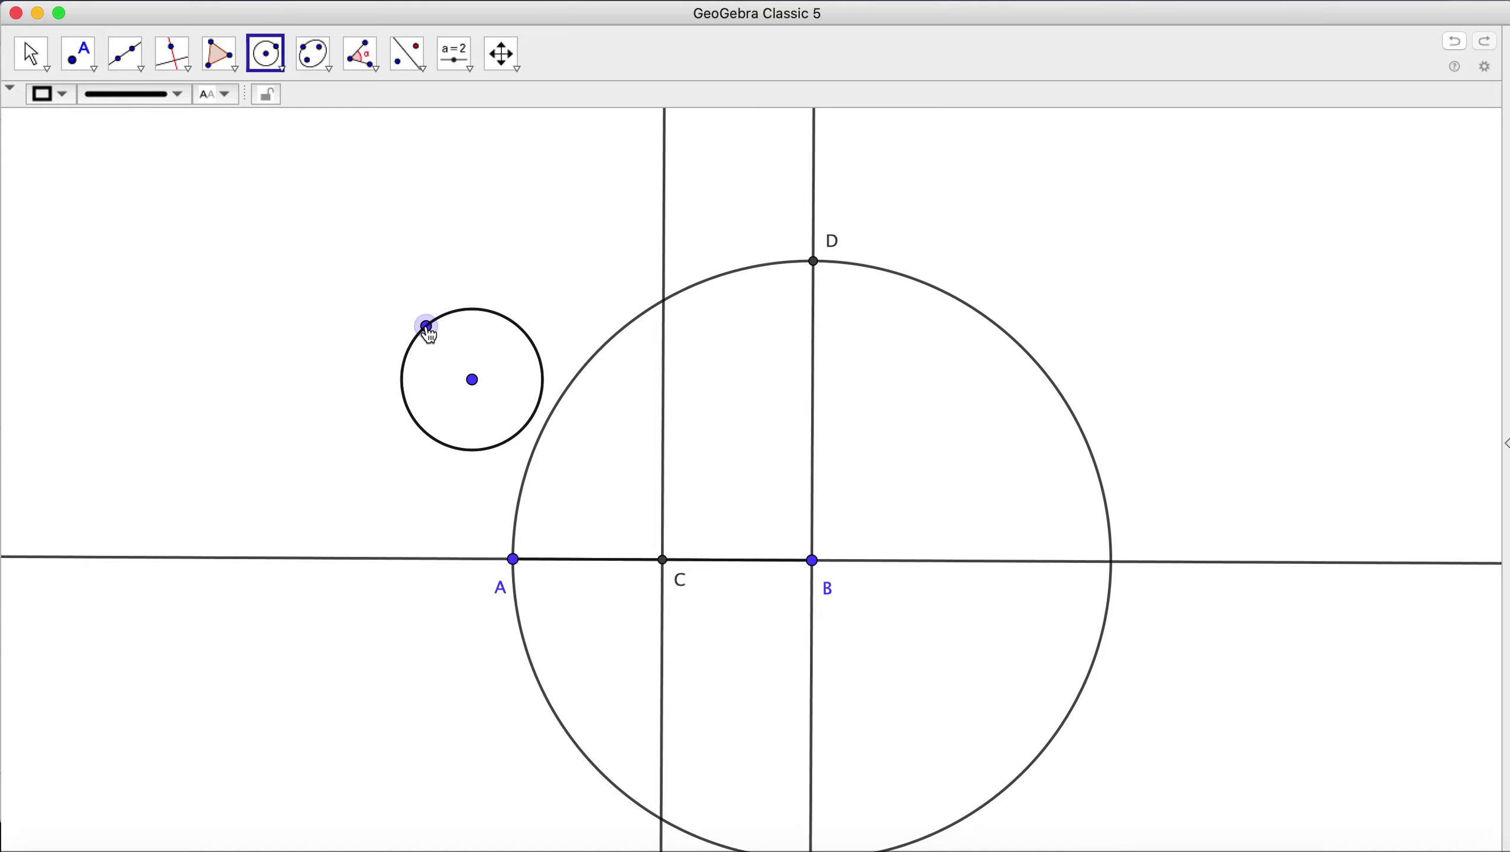
{"action": "left_click", "coordinate": [426, 327]}
{"action": "key", "text": "Escape"}
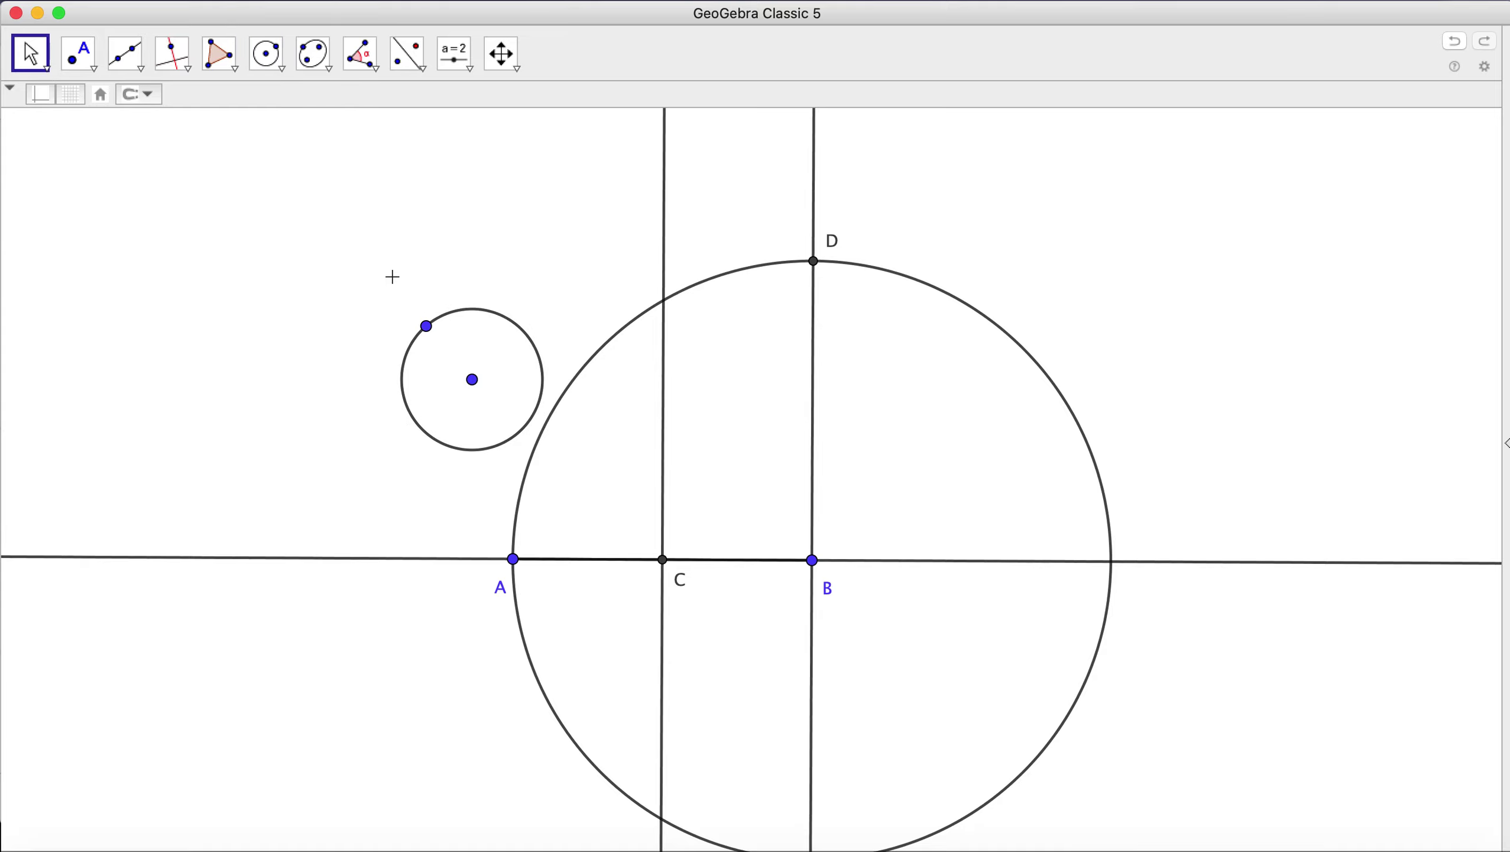
{"action": "key", "text": "super+z"}
Draw a circle centred at midpoint C that passes through point D
{"action": "left_click_drag", "start_coordinate": [417, 313], "coordinate": [336, 249]}
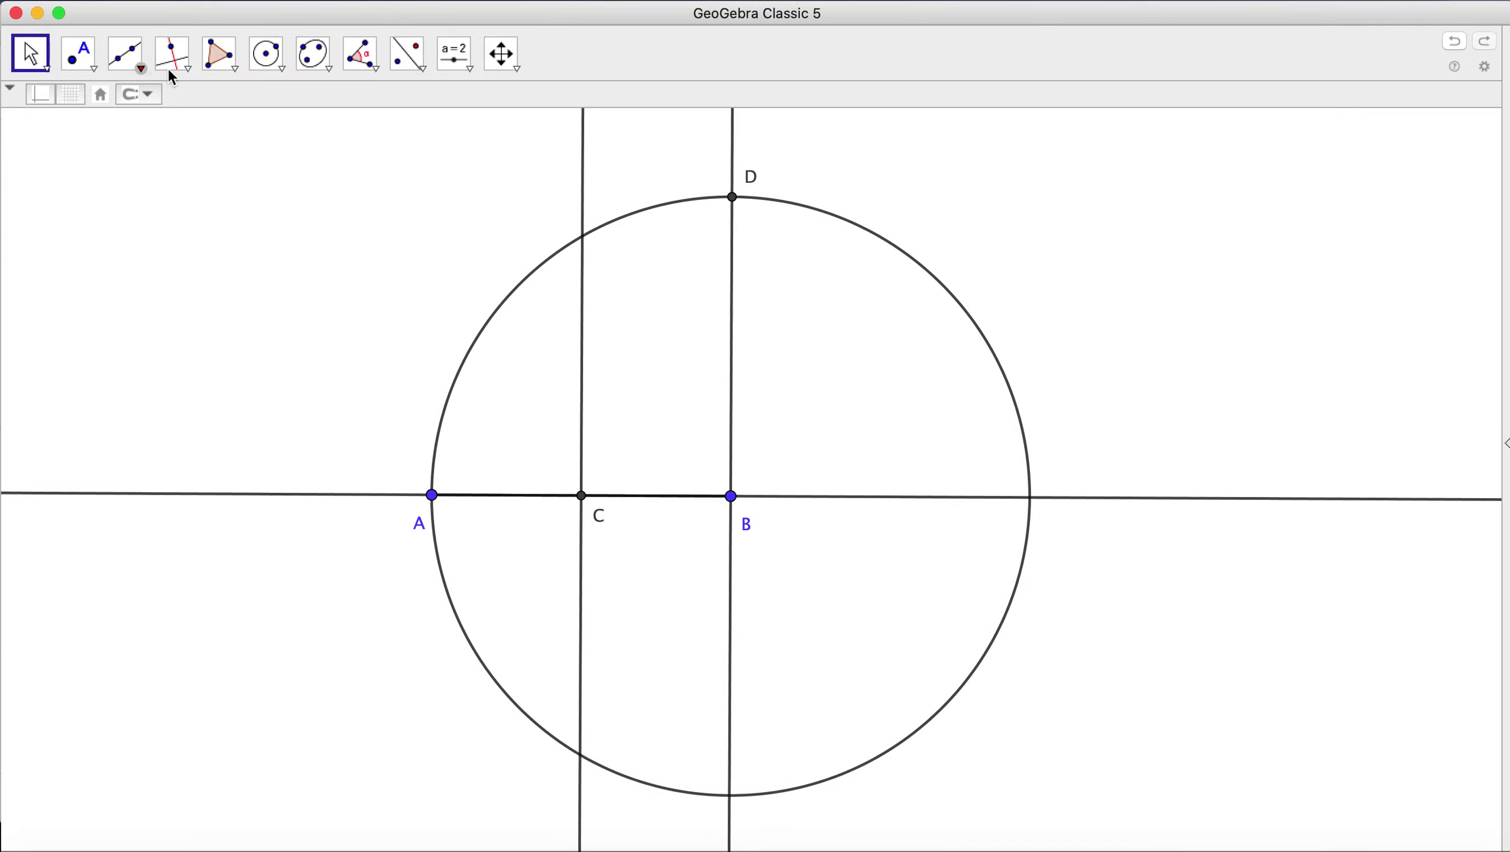
{"action": "left_click", "coordinate": [267, 54]}
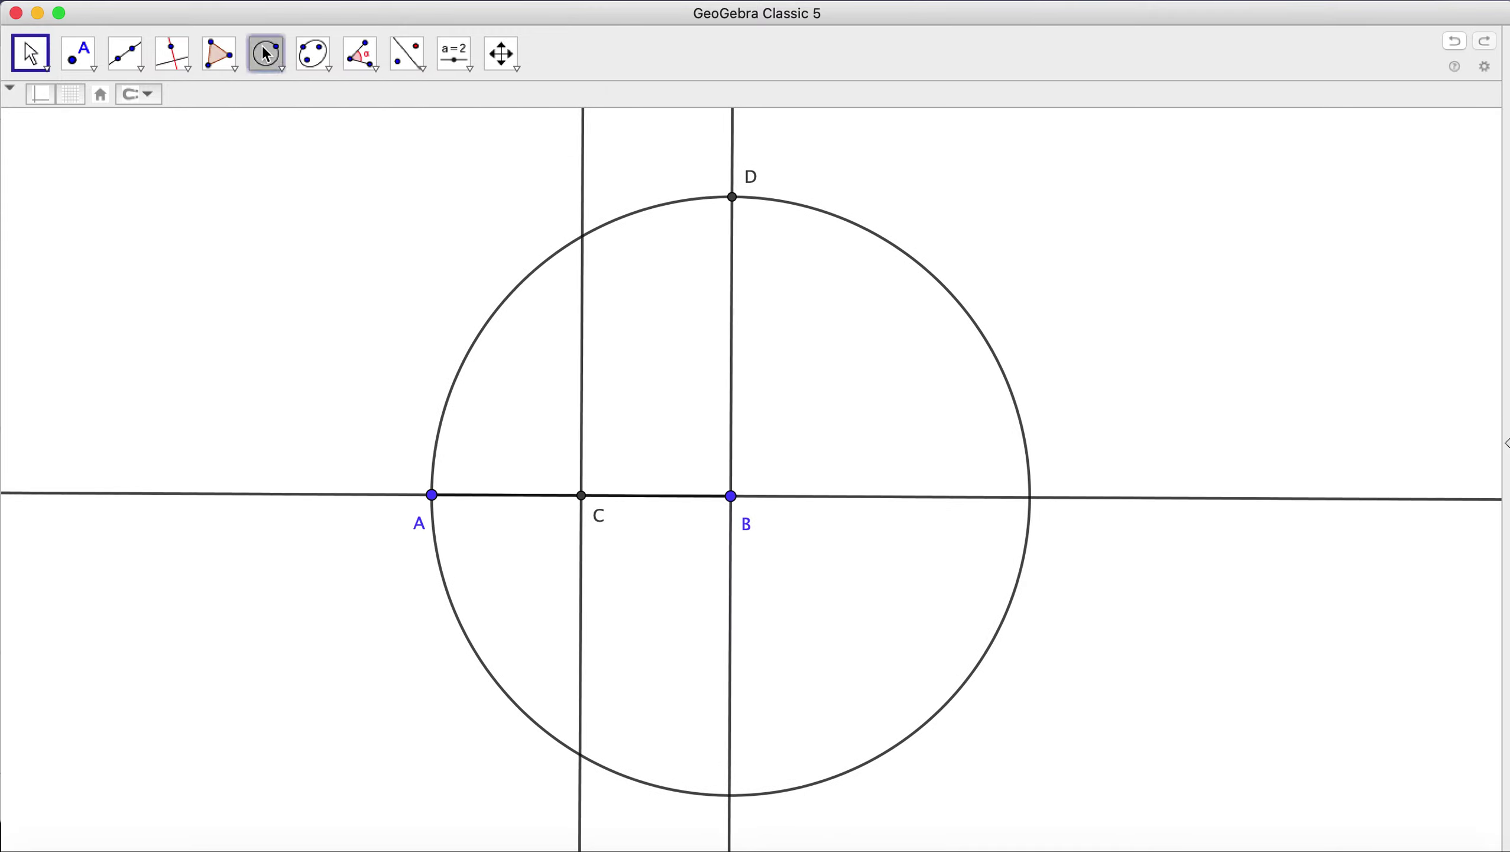
{"action": "left_click", "coordinate": [582, 495]}
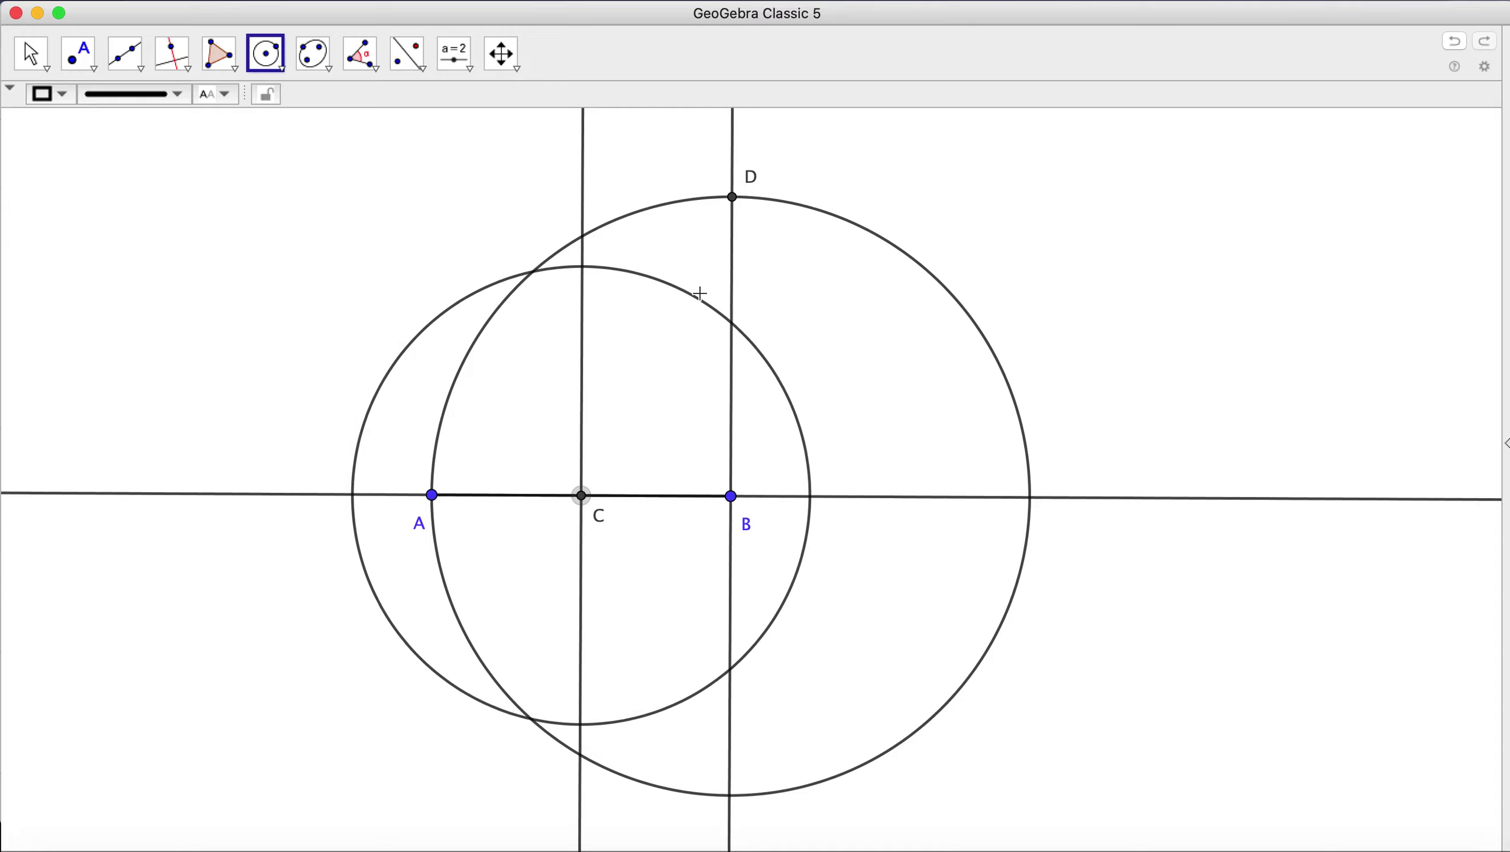
{"action": "left_click", "coordinate": [733, 198]}
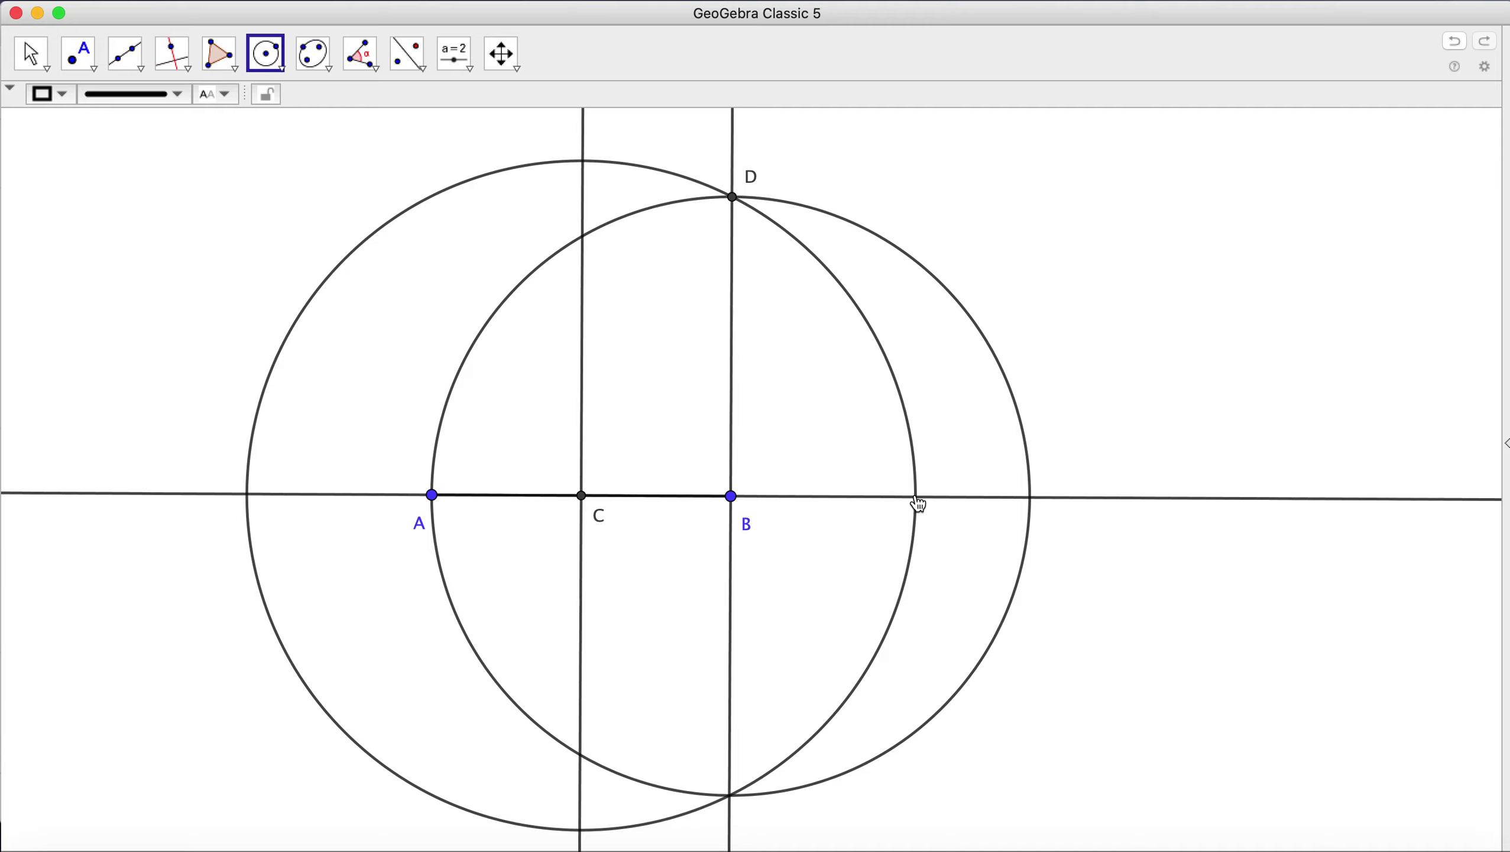
Mark the intersection of the circle centred at C with line AB beyond B and show its label E
{"action": "left_click", "coordinate": [78, 55]}
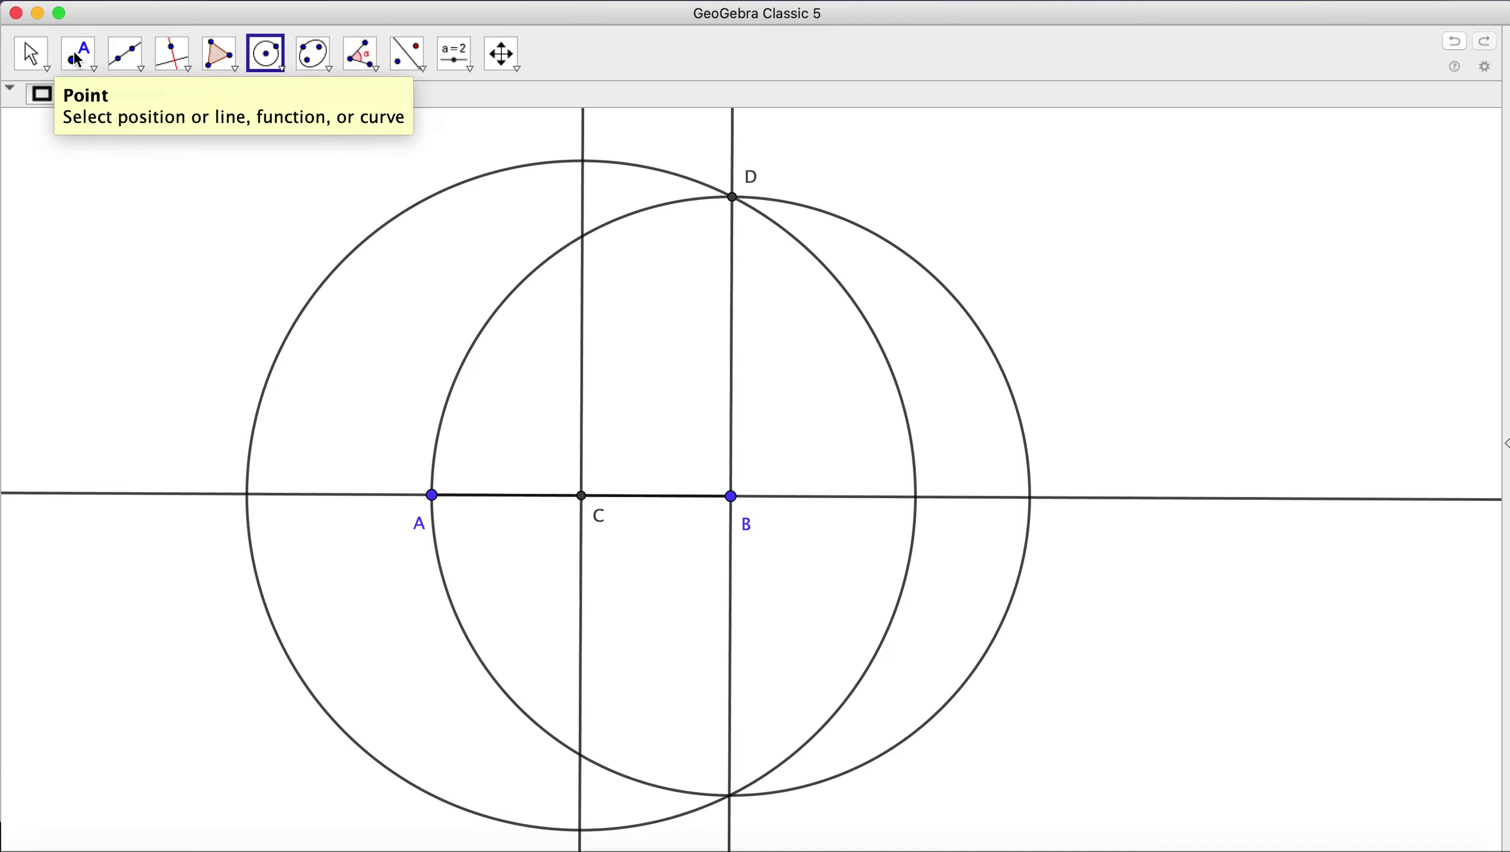
{"action": "left_click", "coordinate": [916, 498]}
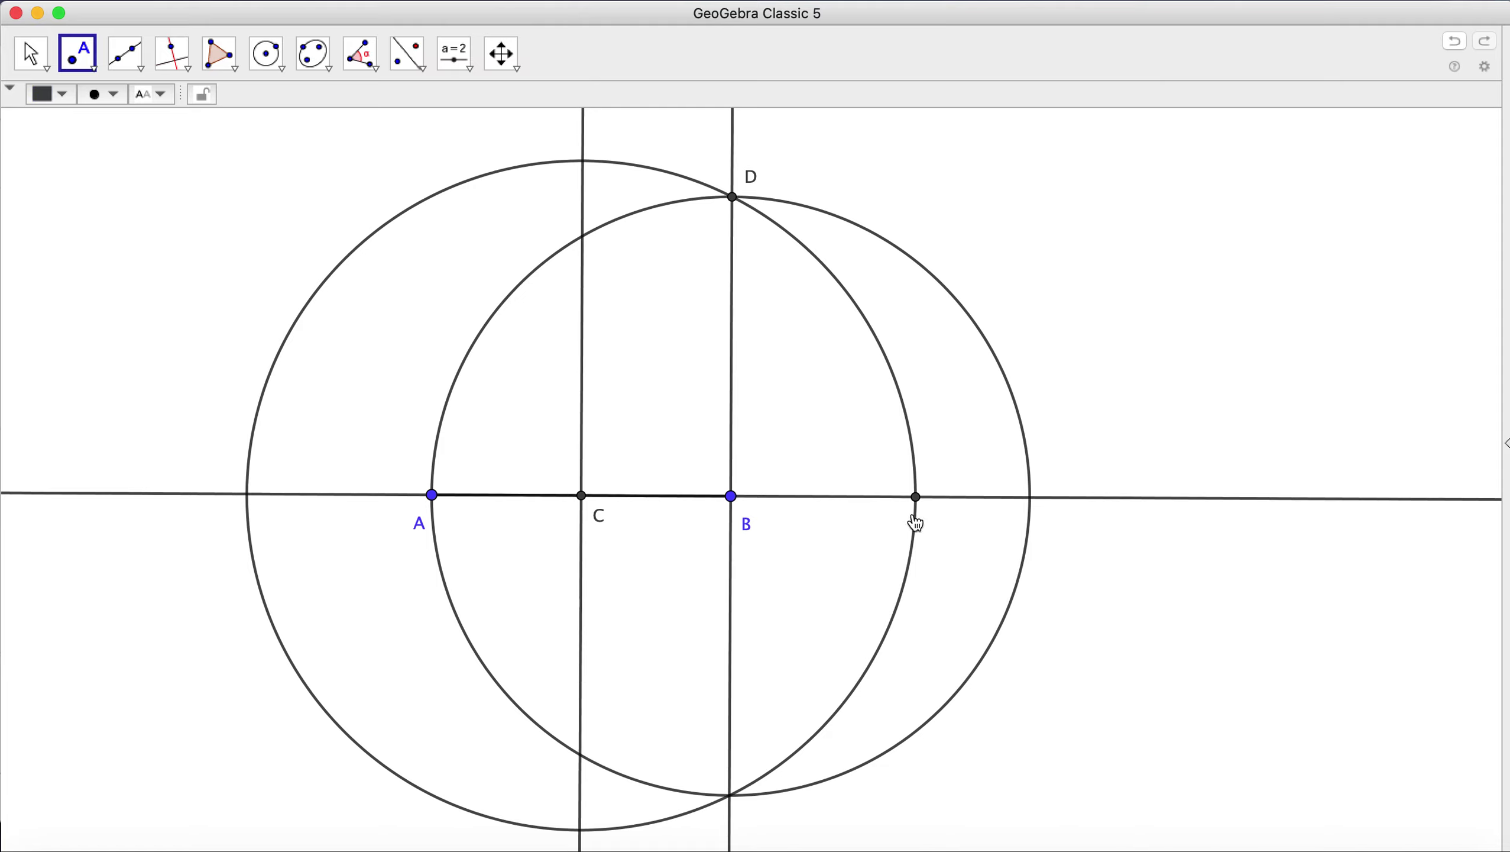
{"action": "key", "text": "Escape"}
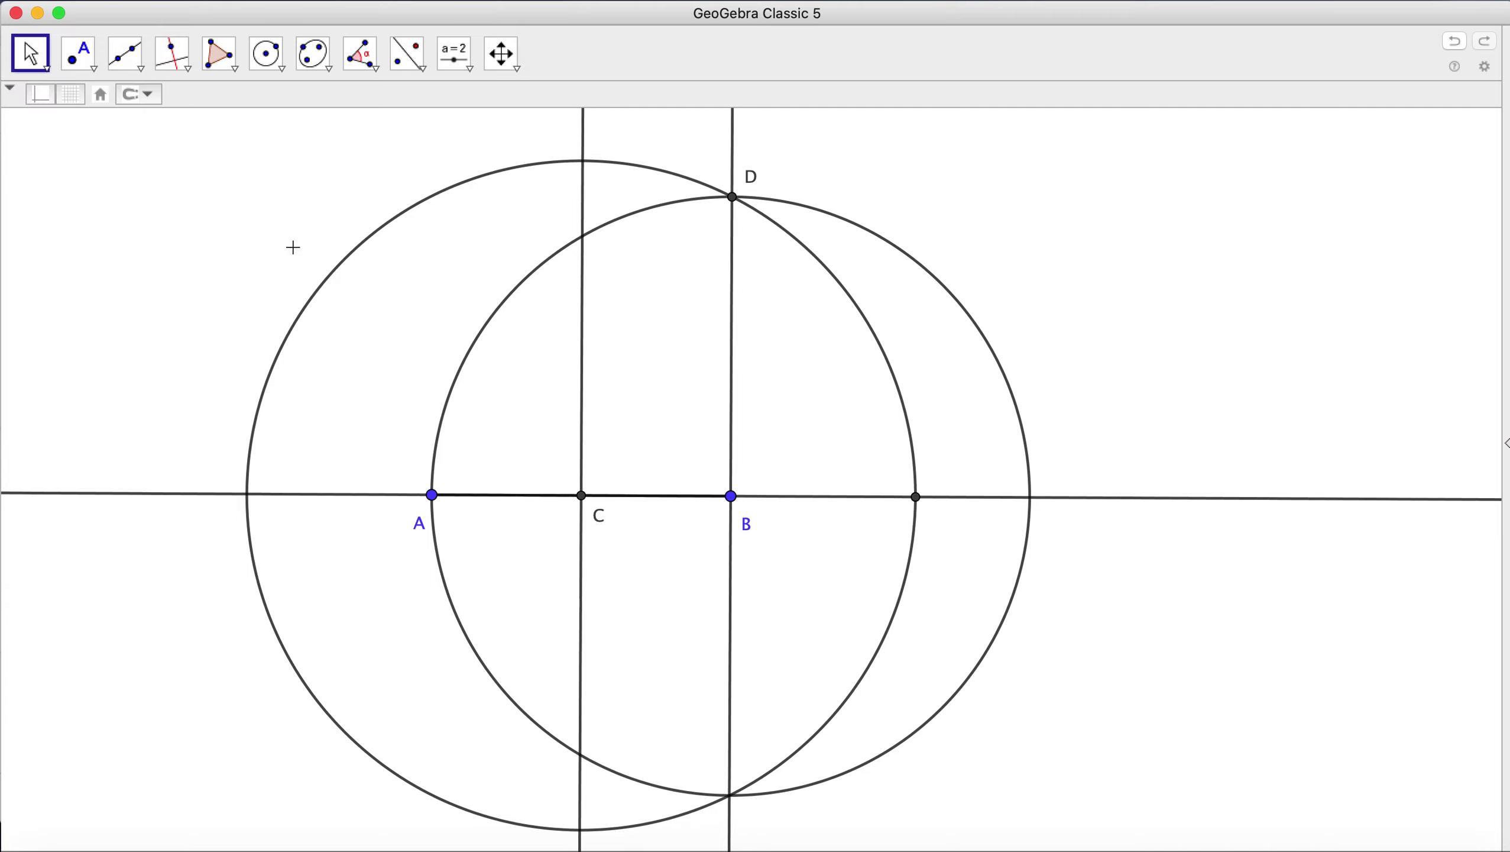
{"action": "right_click", "coordinate": [916, 497]}
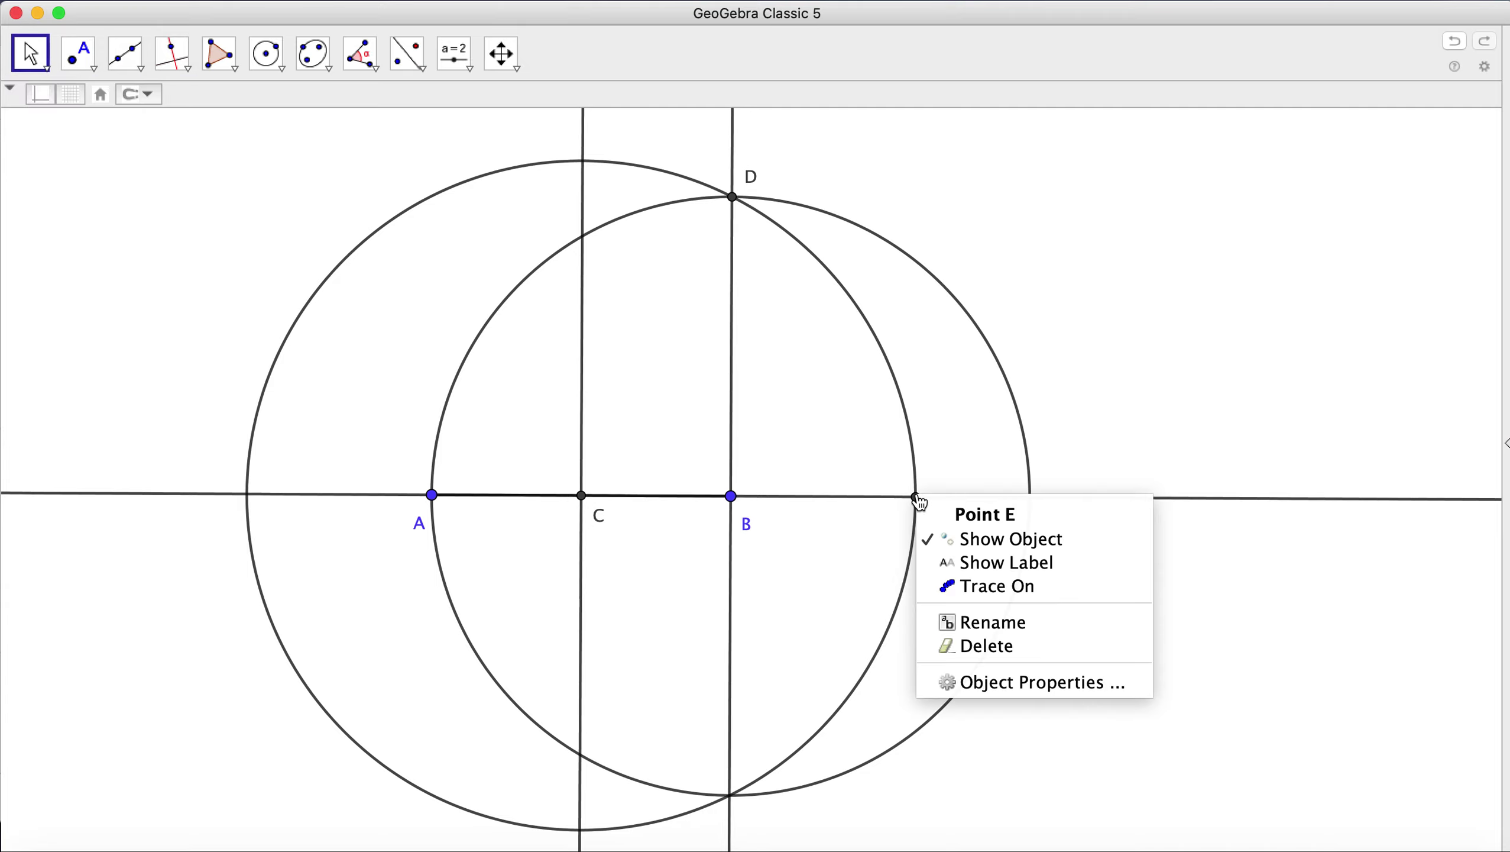
{"action": "left_click", "coordinate": [965, 564]}
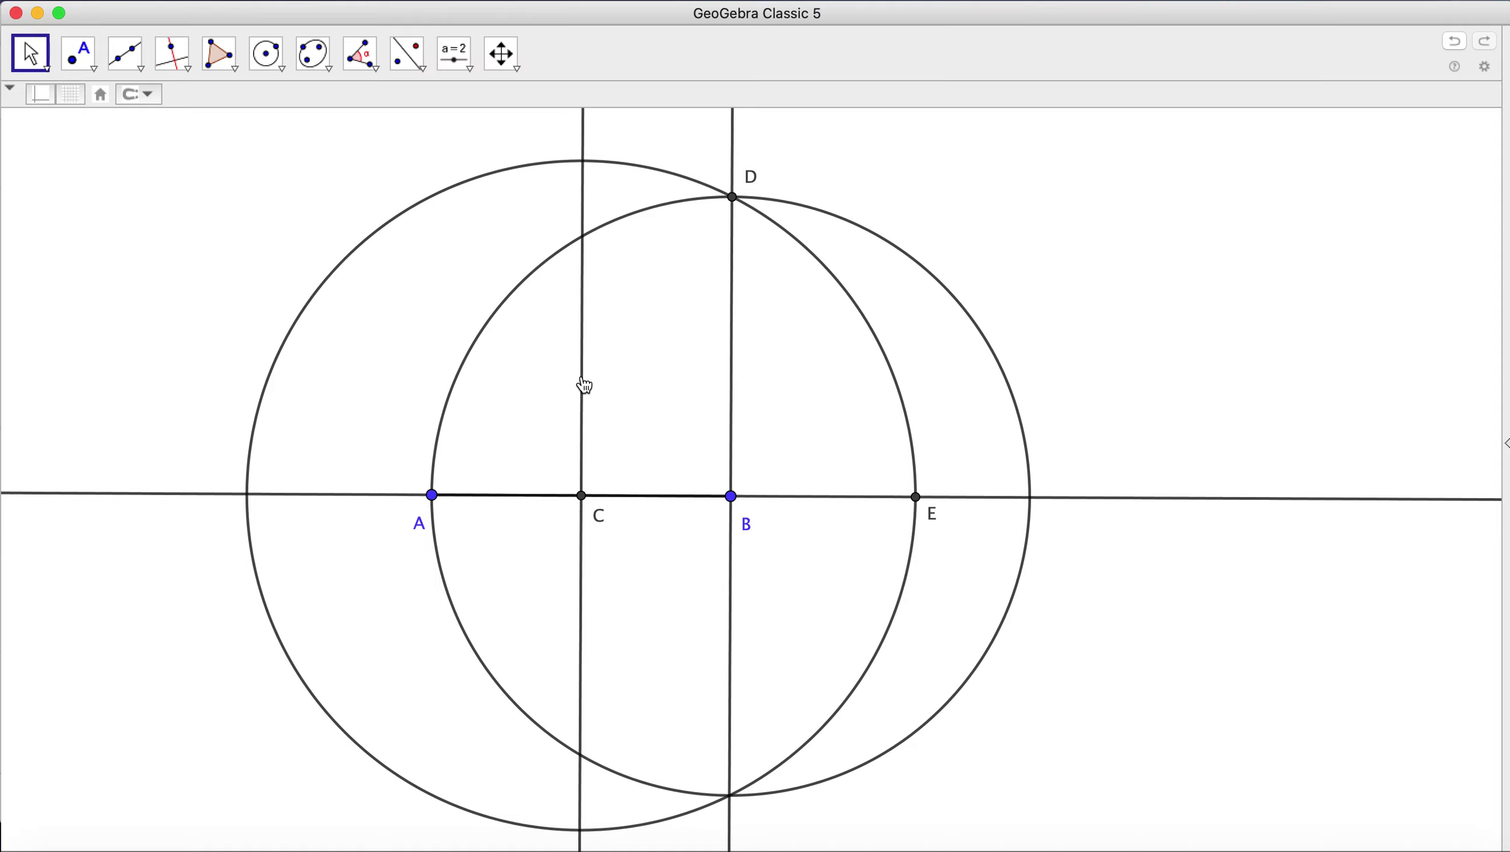
Draw a circle centred at A that passes through point E
{"action": "left_click", "coordinate": [267, 54]}
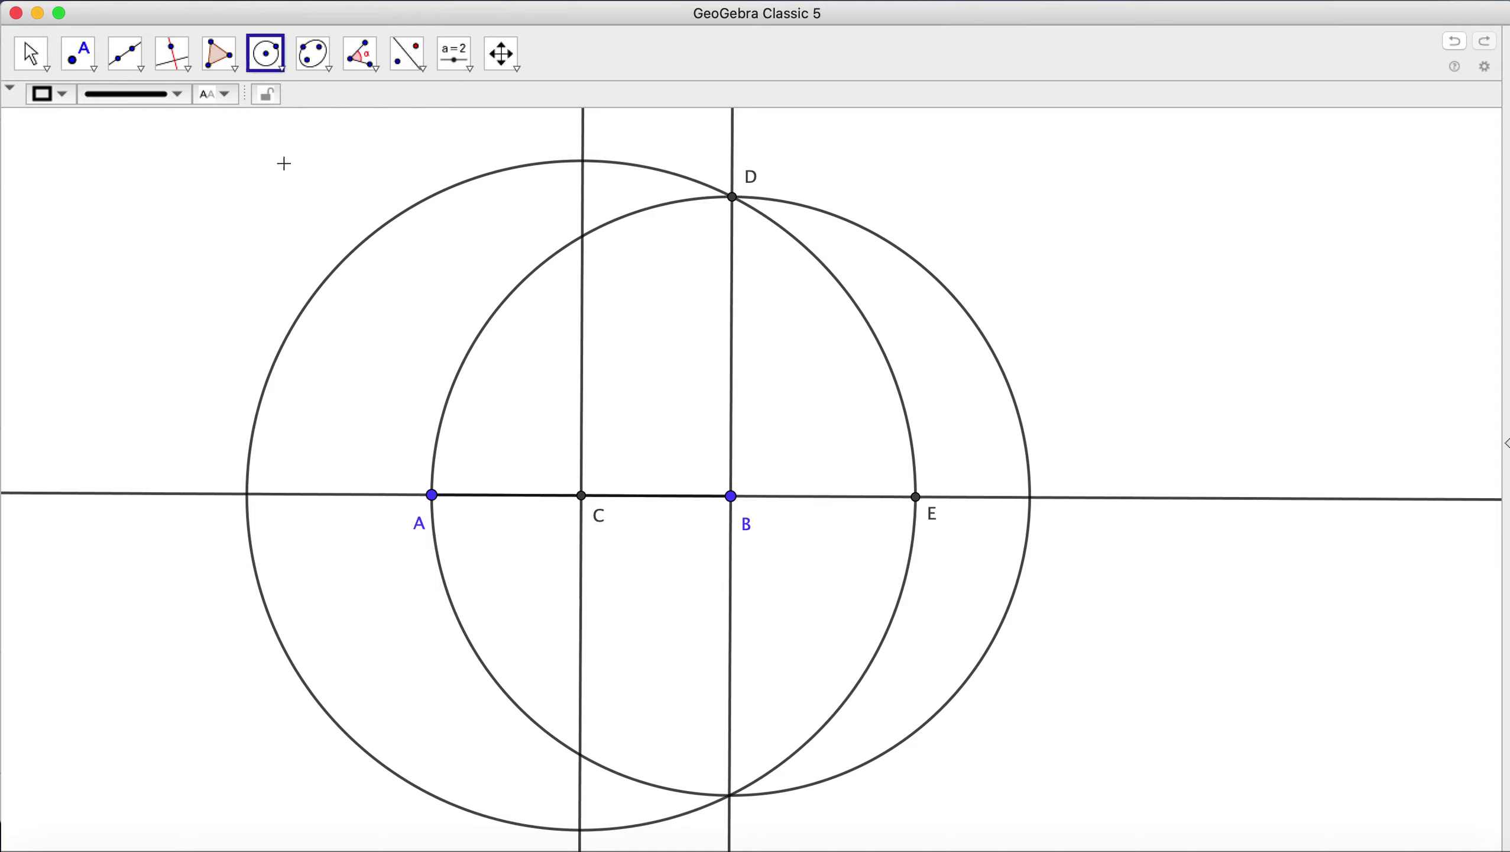
{"action": "left_click", "coordinate": [432, 495]}
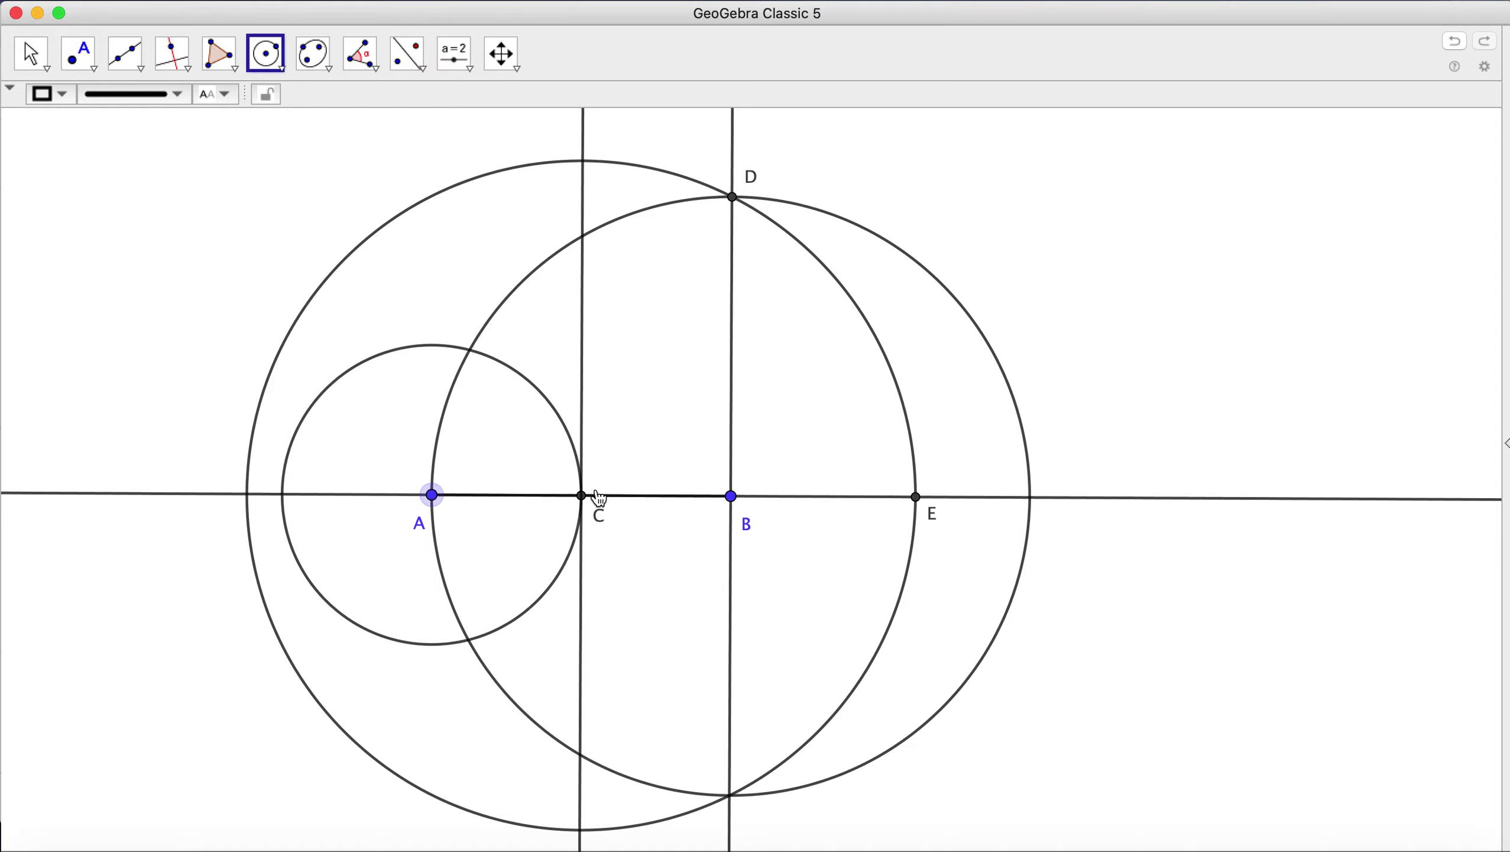
{"action": "left_click", "coordinate": [916, 498]}
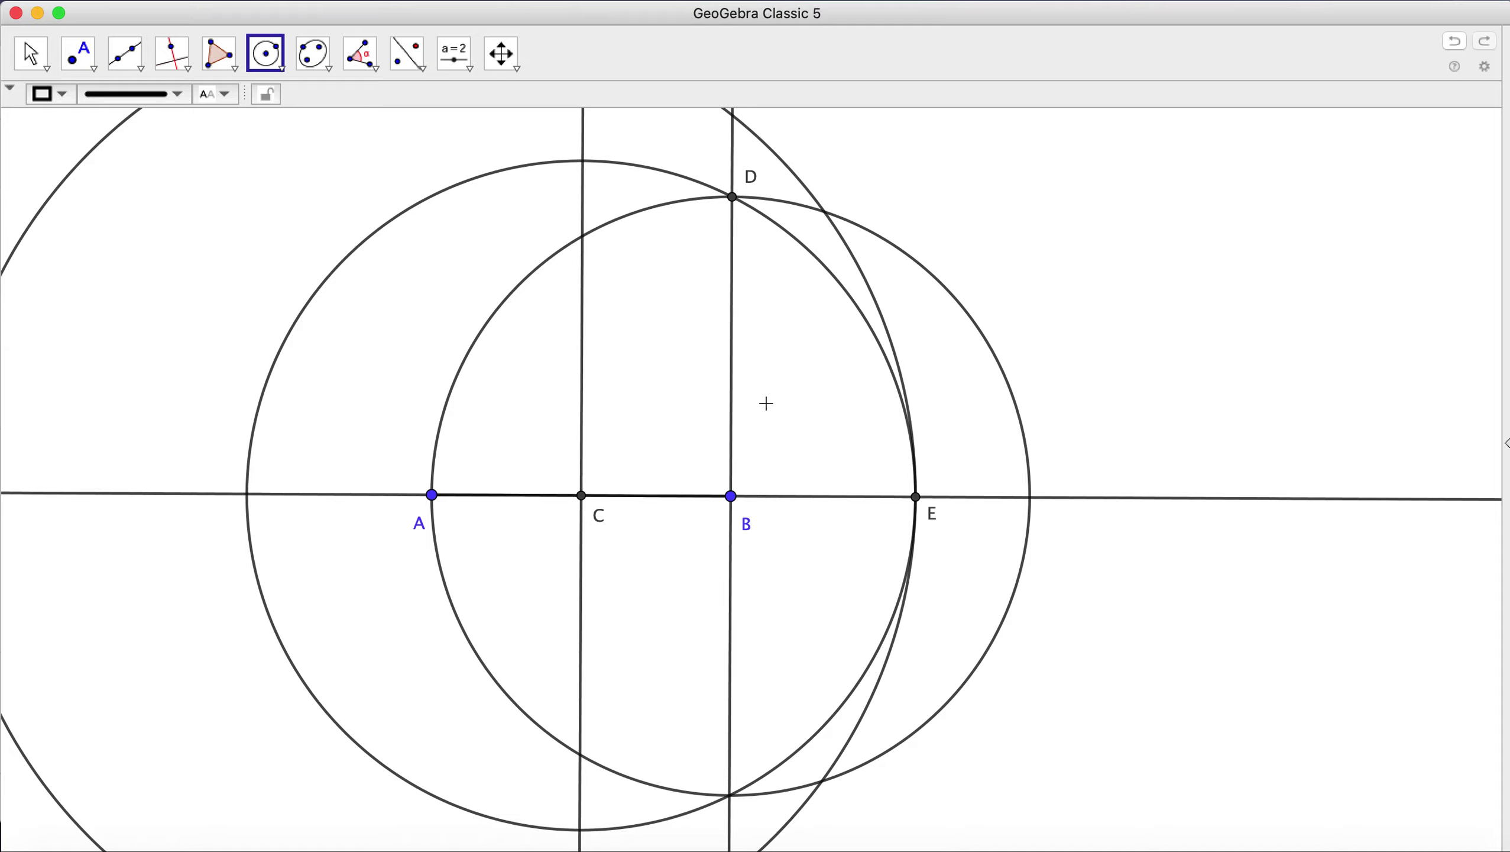
{"action": "scroll", "coordinate": [766, 403], "scroll_direction": "up", "scroll_amount": 2}
{"action": "scroll", "coordinate": [766, 403], "scroll_direction": "down", "scroll_amount": 5}
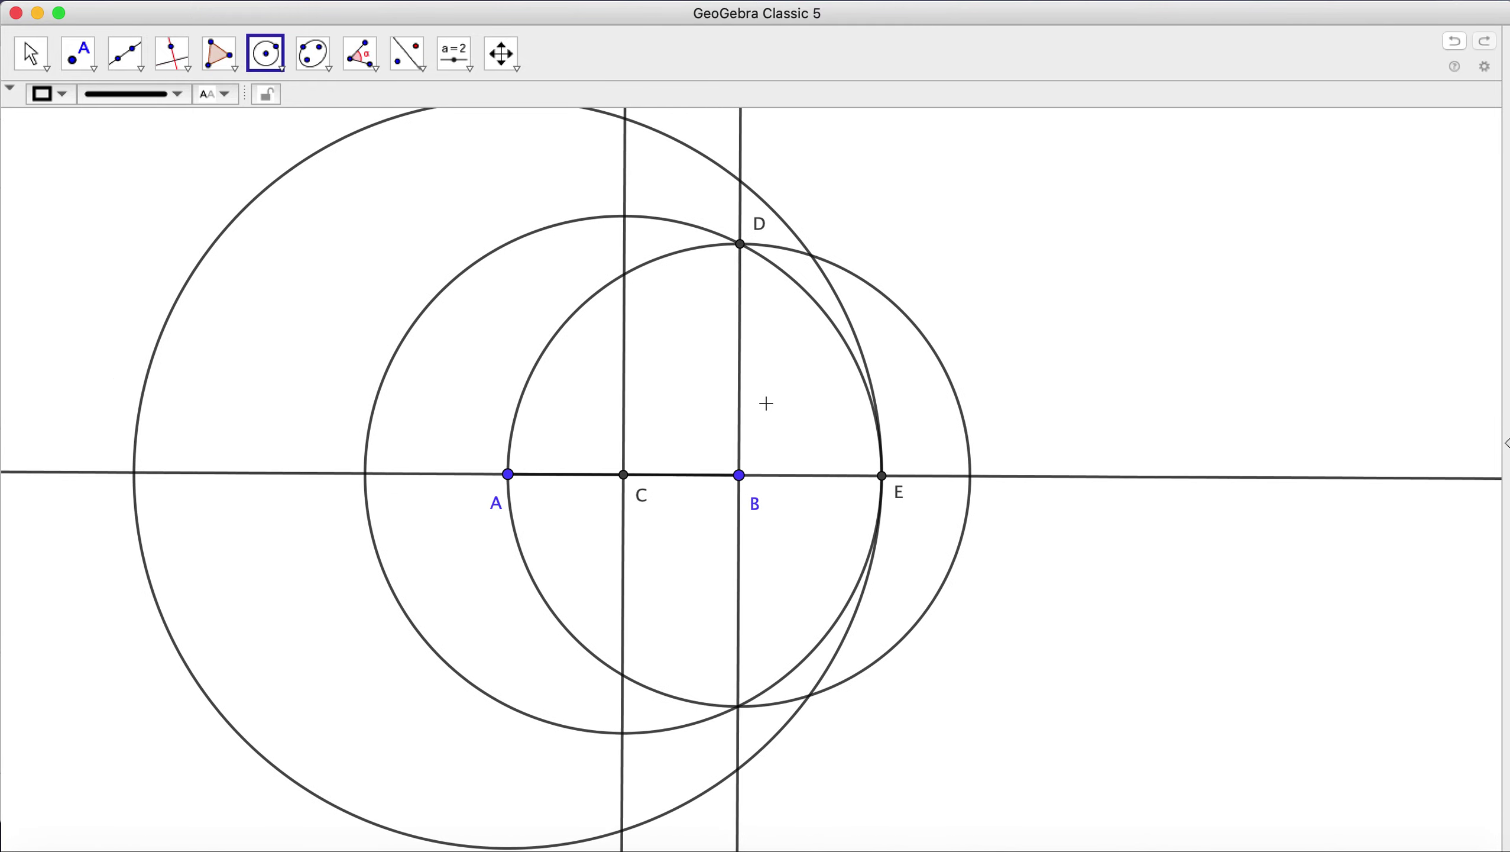
{"action": "scroll", "coordinate": [766, 404], "scroll_direction": "down", "scroll_amount": 1}
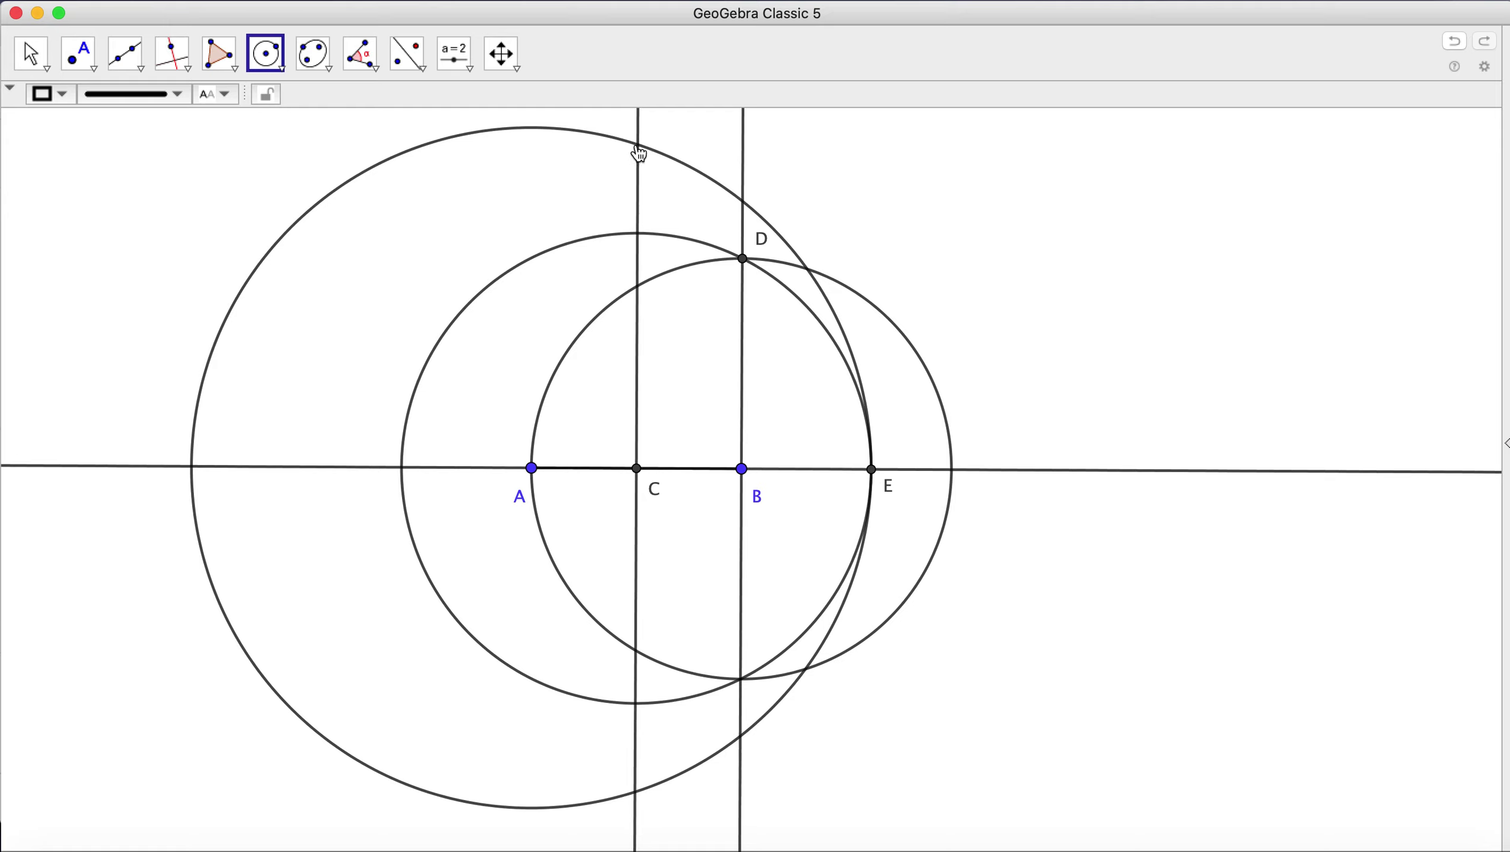
Mark the upper intersection of the circle through E with the perpendicular through C, show its label F, and place the label just above the point
{"action": "left_click", "coordinate": [78, 54]}
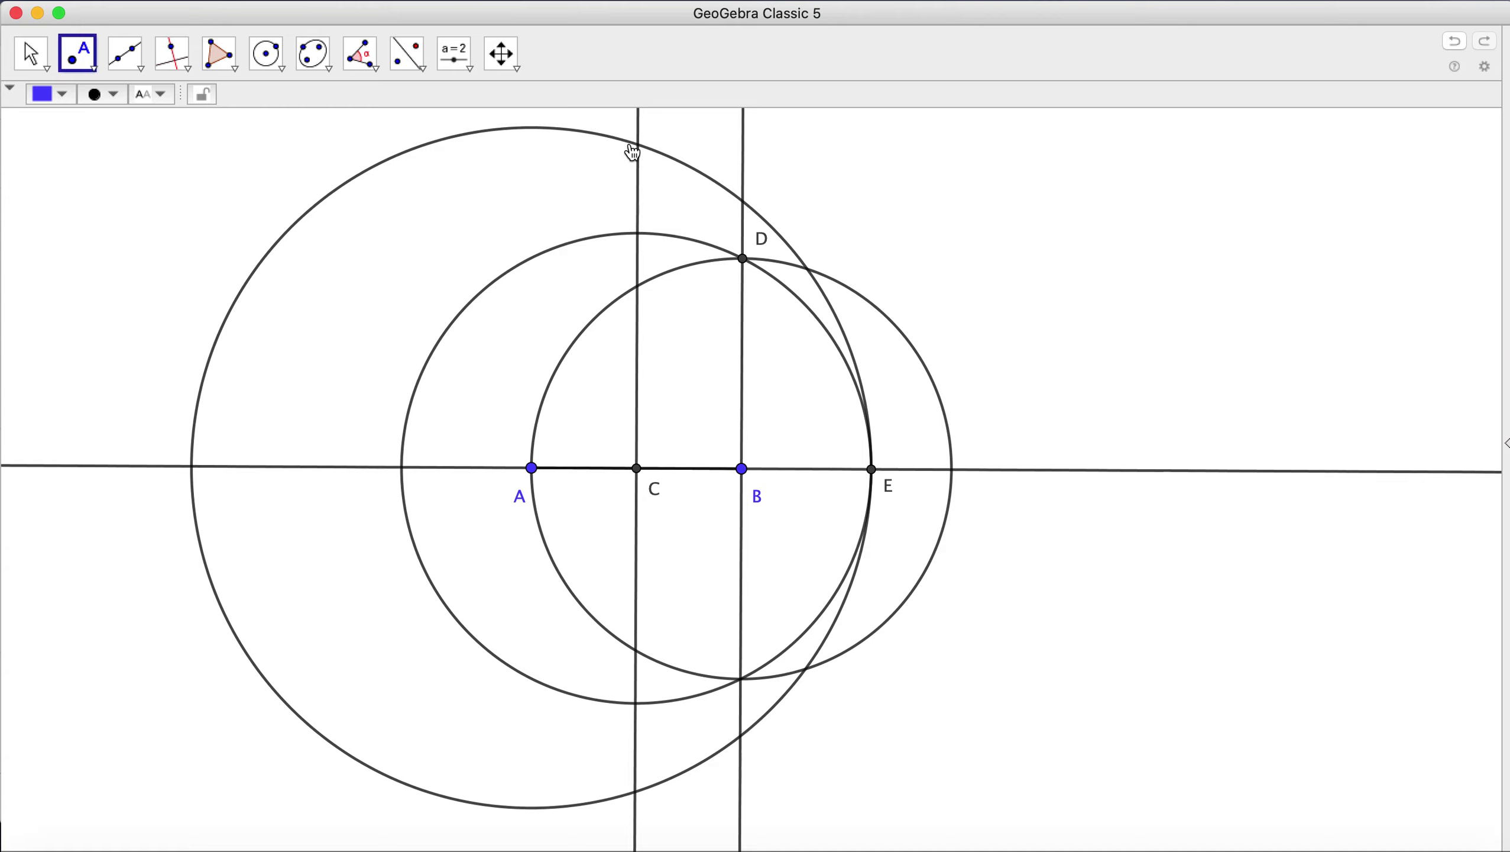
{"action": "left_click", "coordinate": [637, 147]}
{"action": "left_click", "coordinate": [30, 54]}
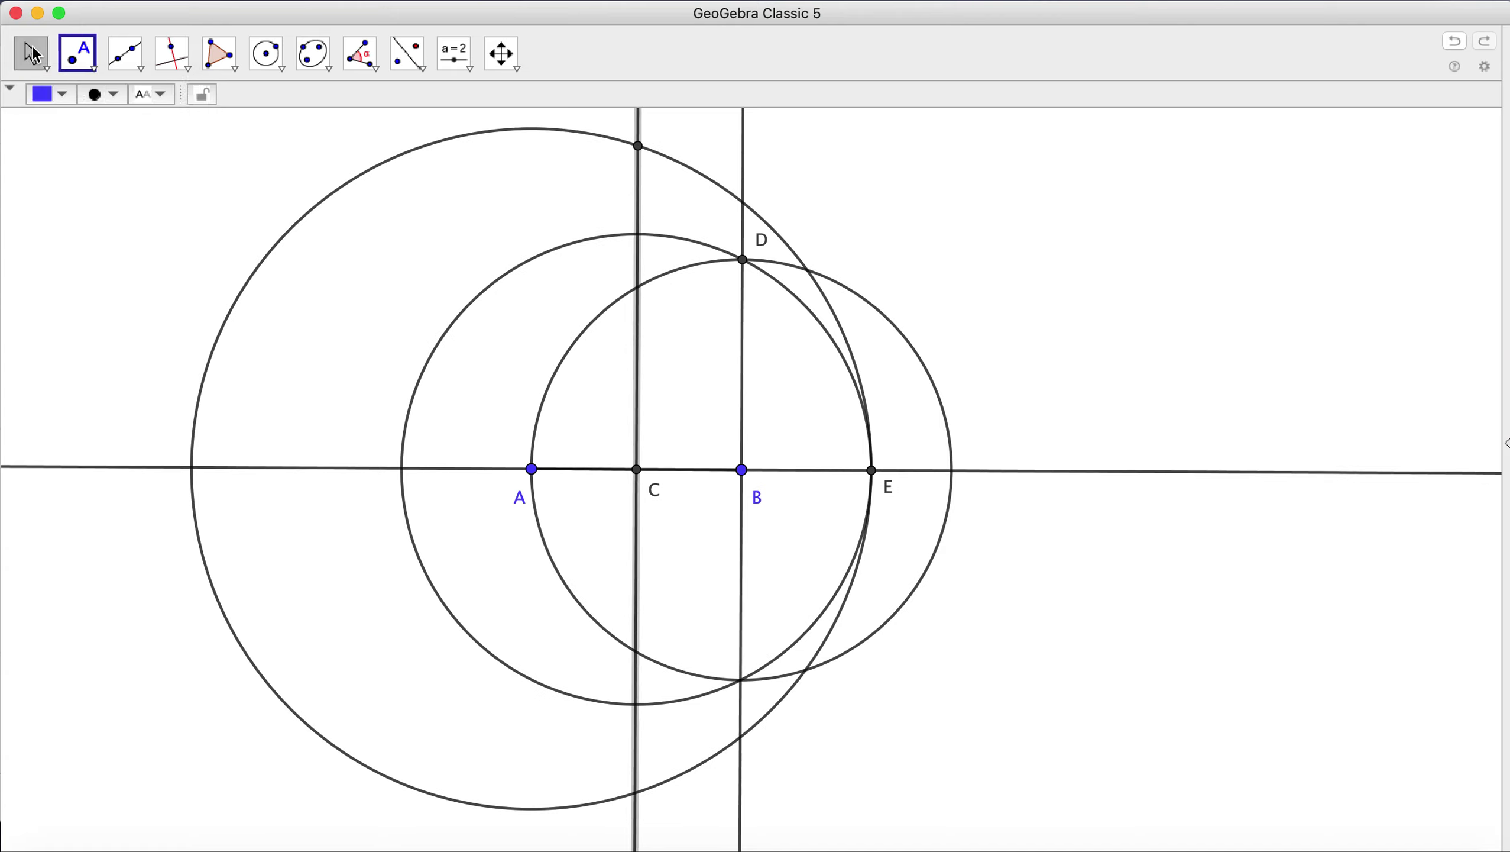
{"action": "right_click", "coordinate": [638, 147]}
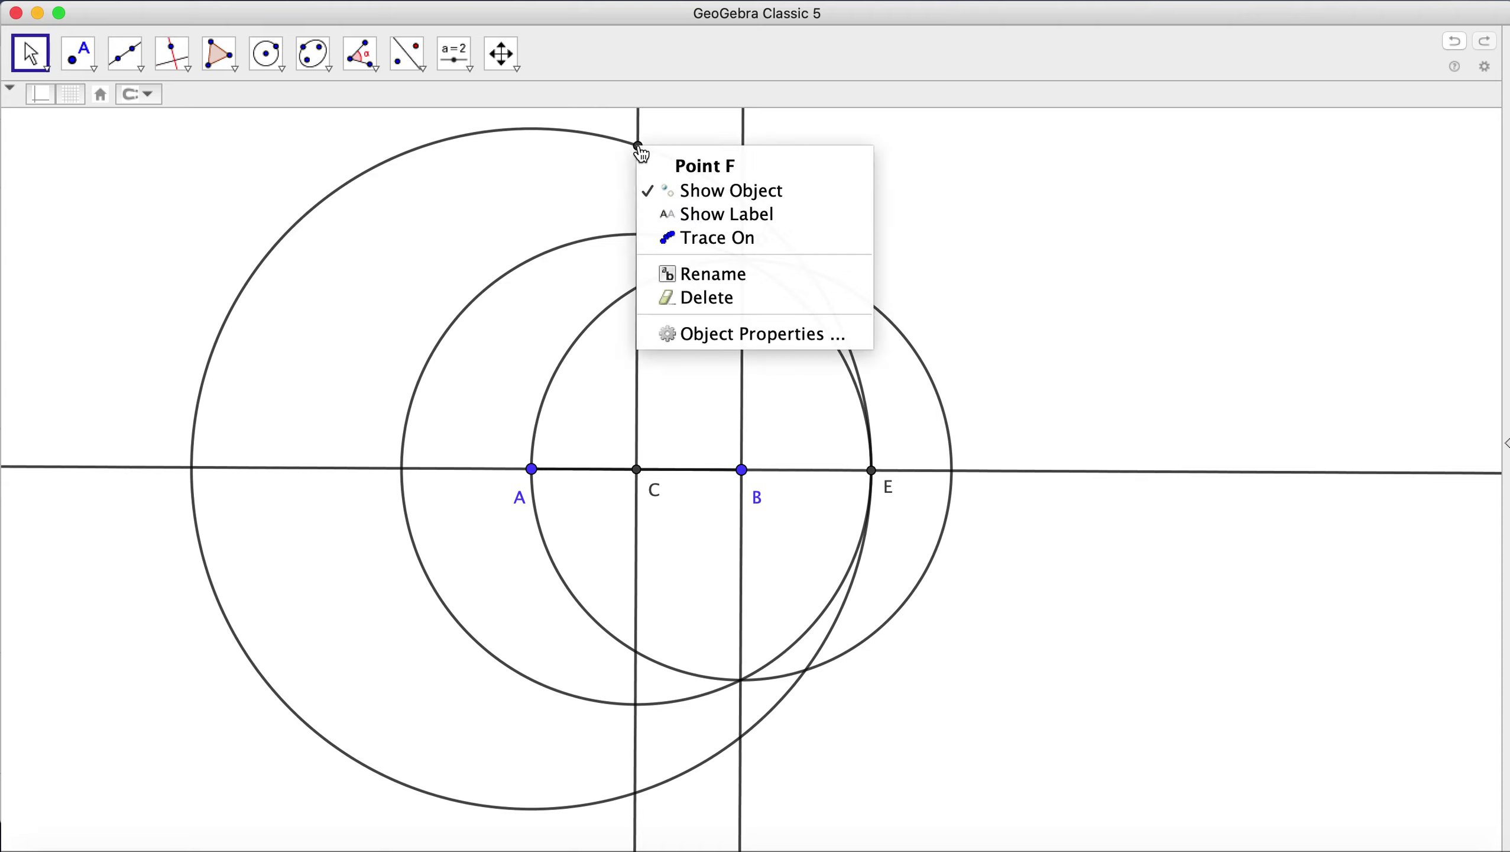
{"action": "left_click", "coordinate": [683, 214]}
{"action": "left_click_drag", "start_coordinate": [650, 135], "coordinate": [656, 130]}
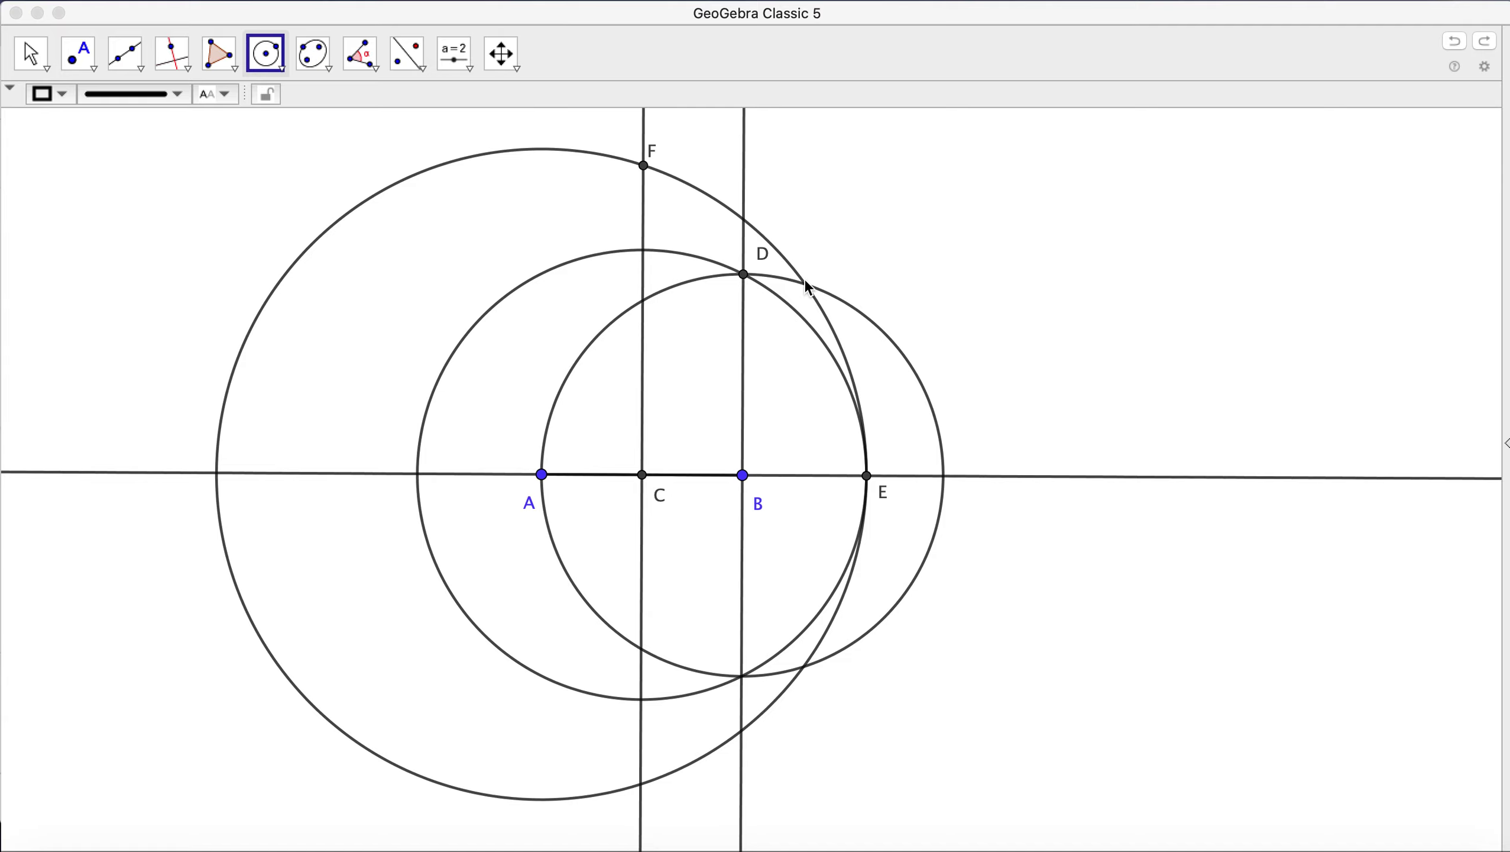
Mark the upper intersection of the large circle centred at A with the circle centred at B and show its label G
{"action": "left_click", "coordinate": [78, 53]}
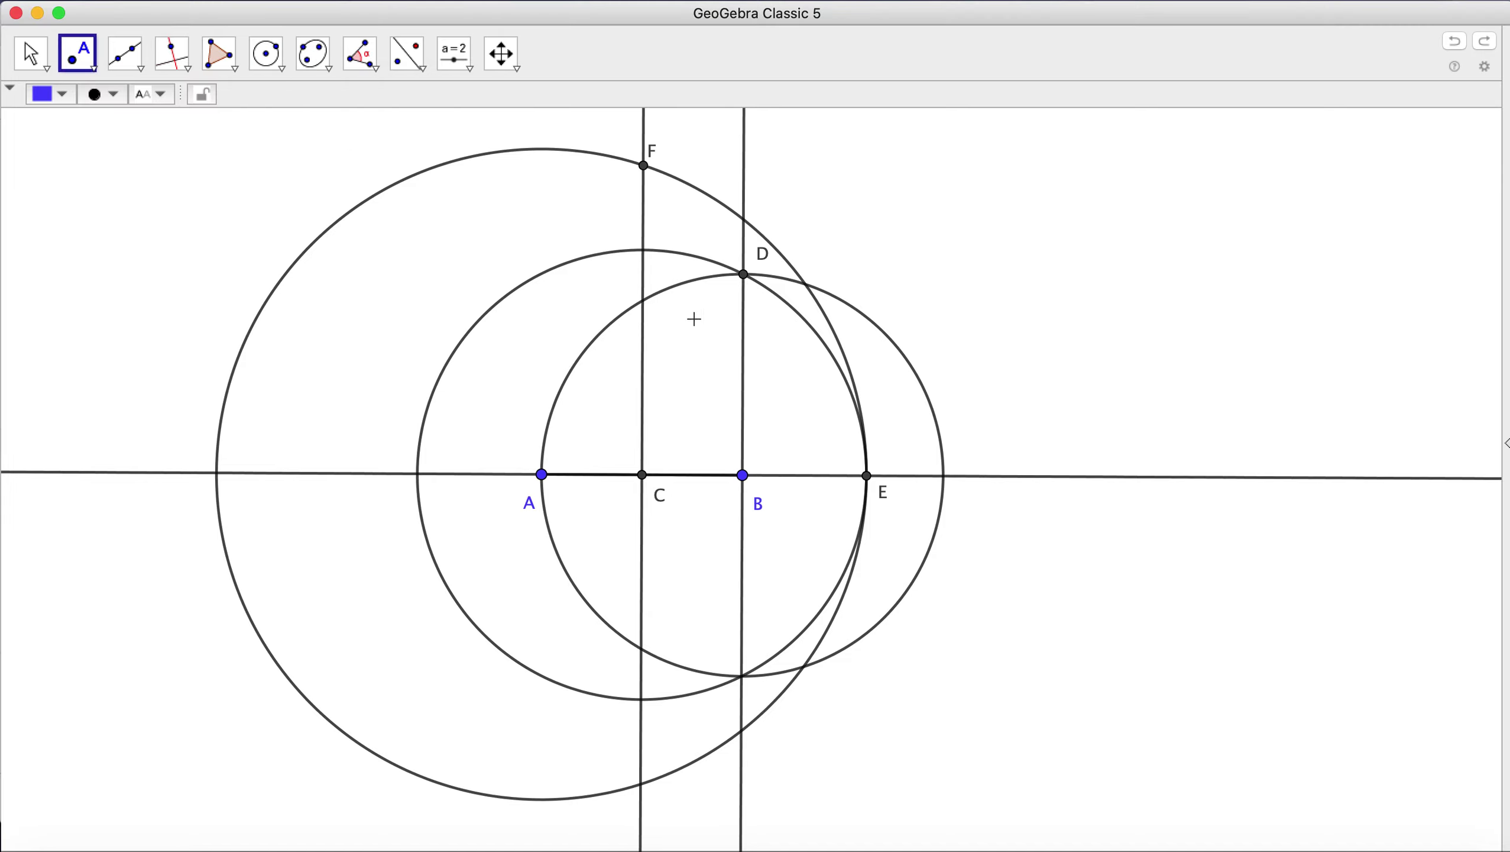
{"action": "left_click", "coordinate": [806, 286]}
{"action": "left_click", "coordinate": [30, 53]}
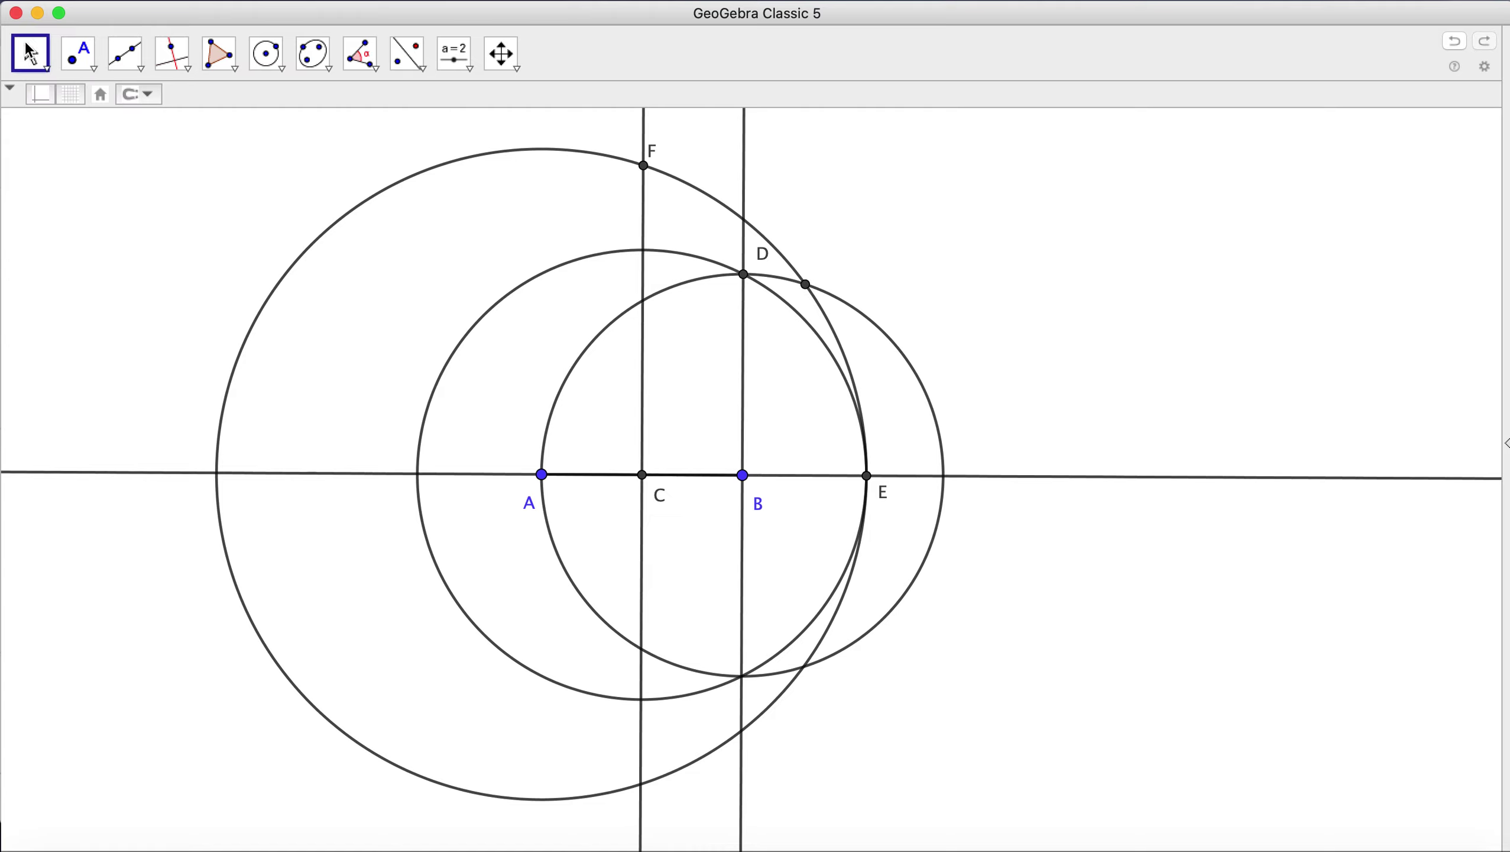
{"action": "right_click", "coordinate": [806, 286]}
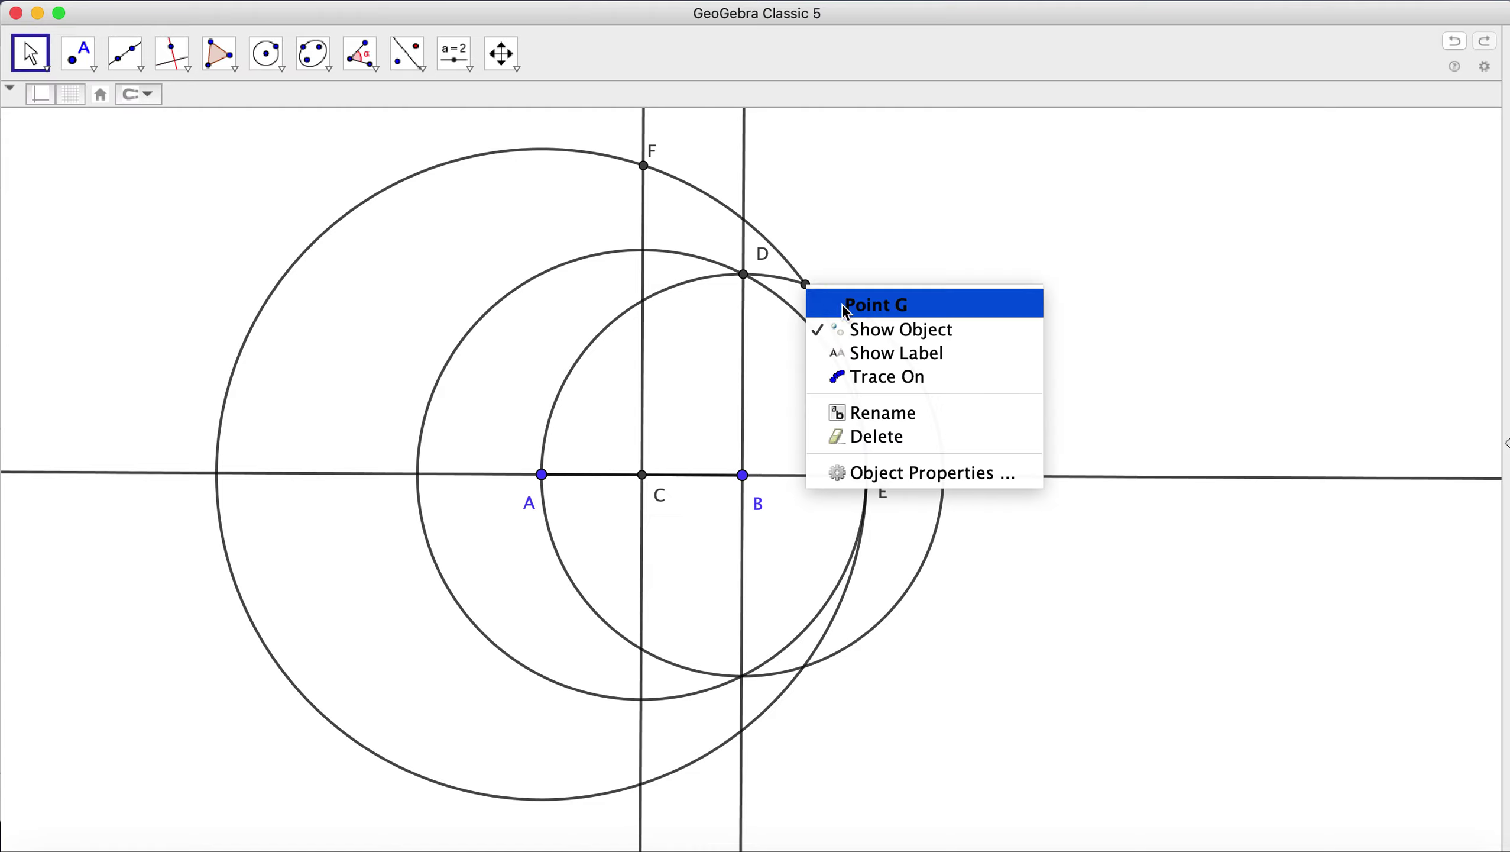
{"action": "left_click", "coordinate": [823, 352]}
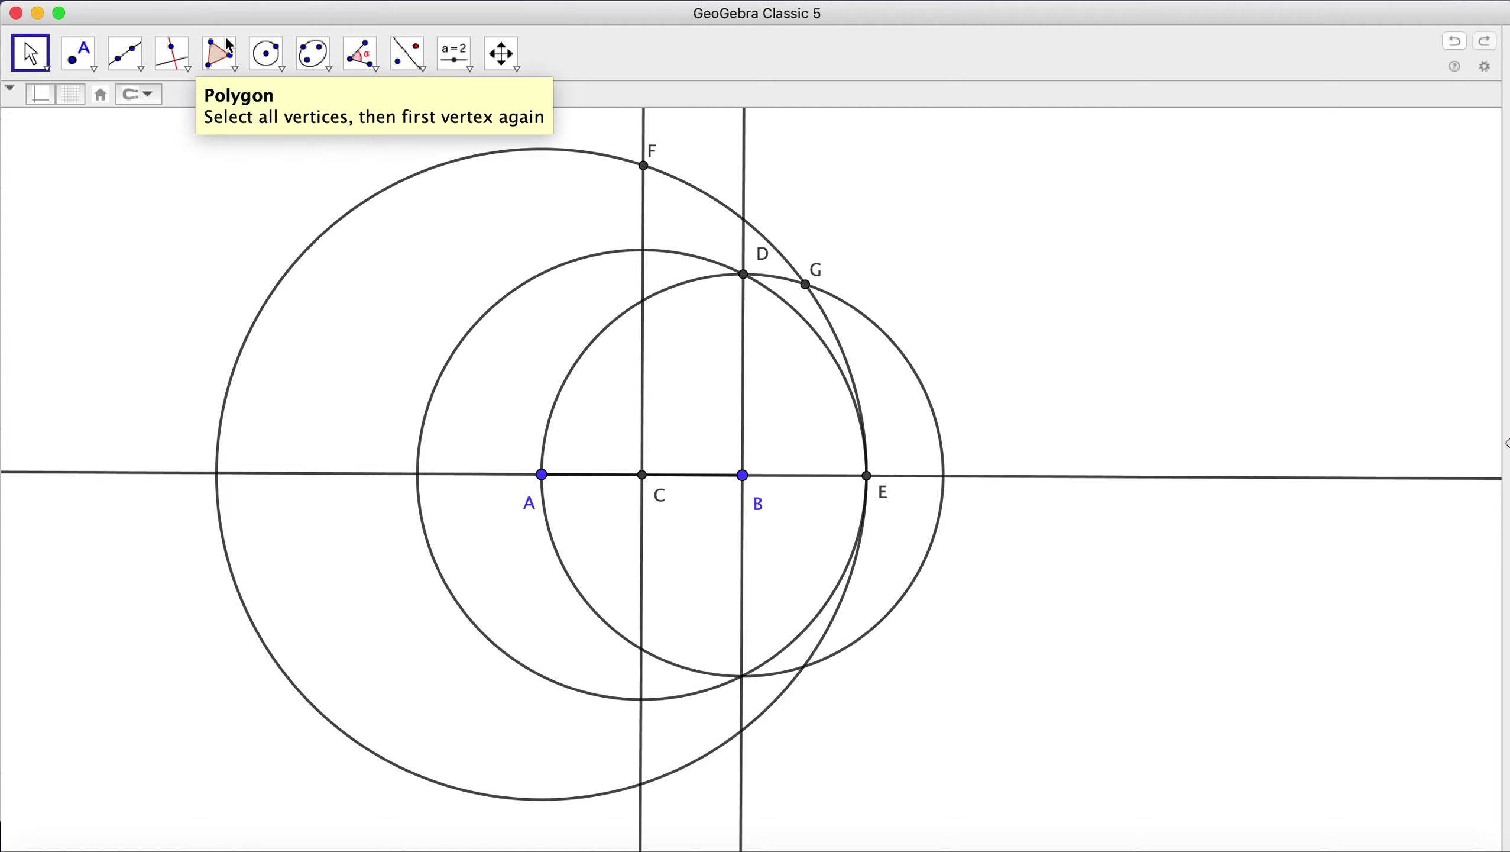
Draw a circle centred at A that passes through B
{"action": "left_click", "coordinate": [267, 53]}
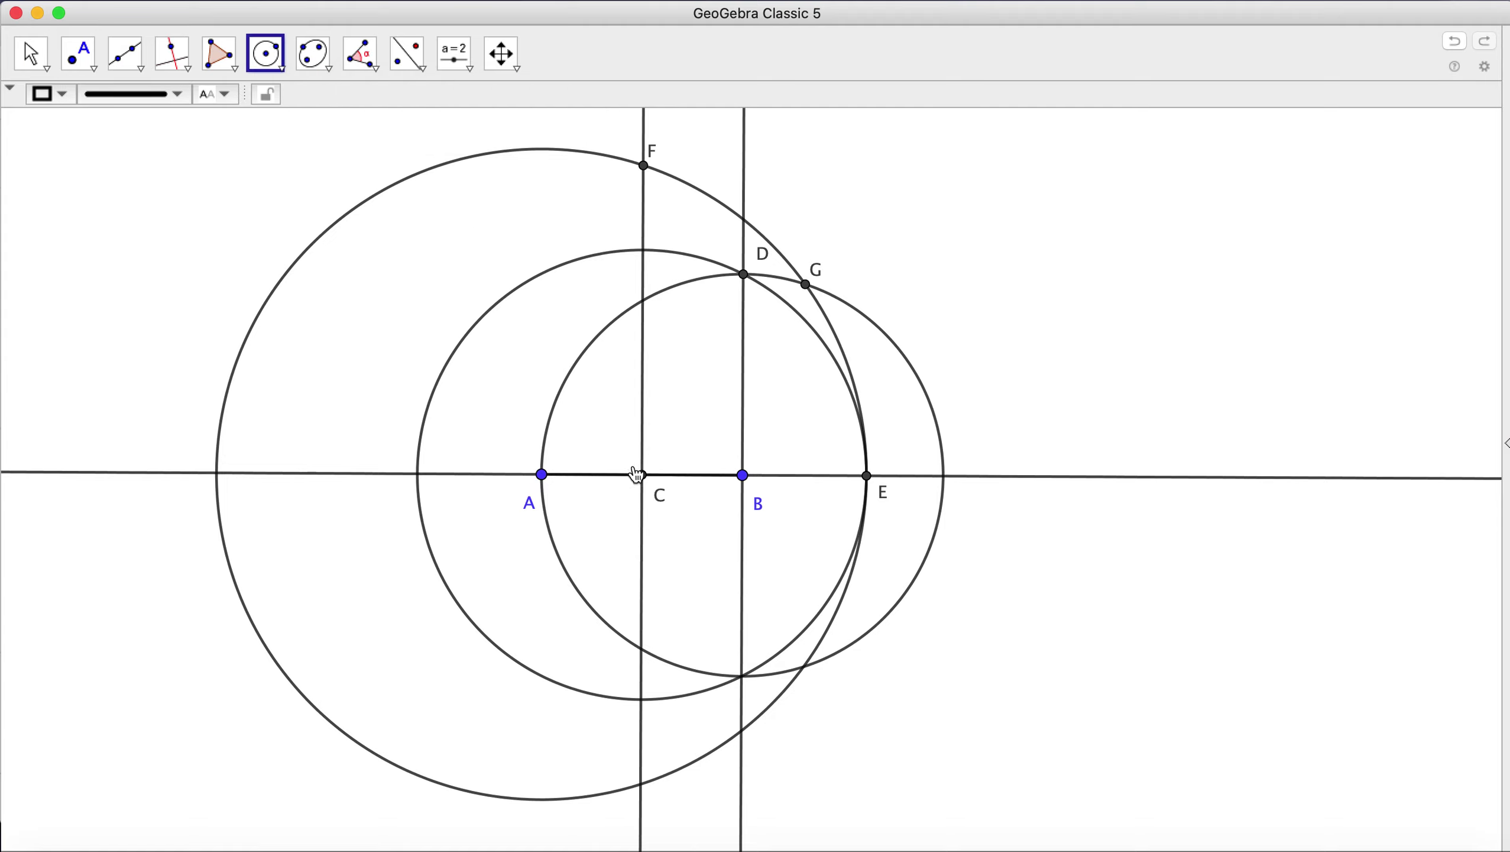
{"action": "left_click", "coordinate": [542, 475]}
{"action": "left_click", "coordinate": [743, 475]}
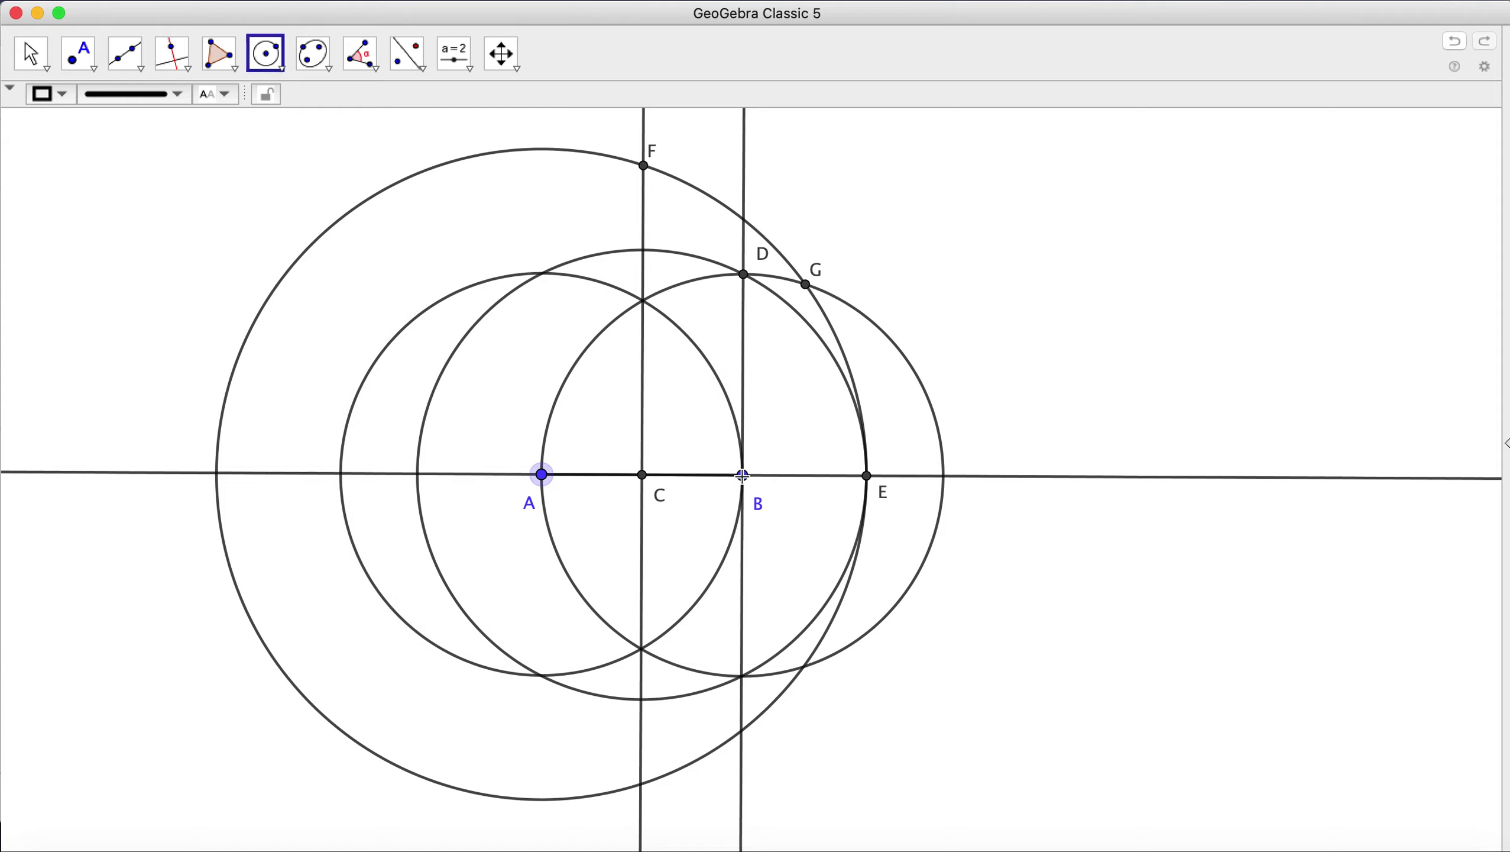
Draw a circle centred at B through F and mark its upper intersection with the smaller circle centred at A
{"action": "left_click", "coordinate": [747, 479]}
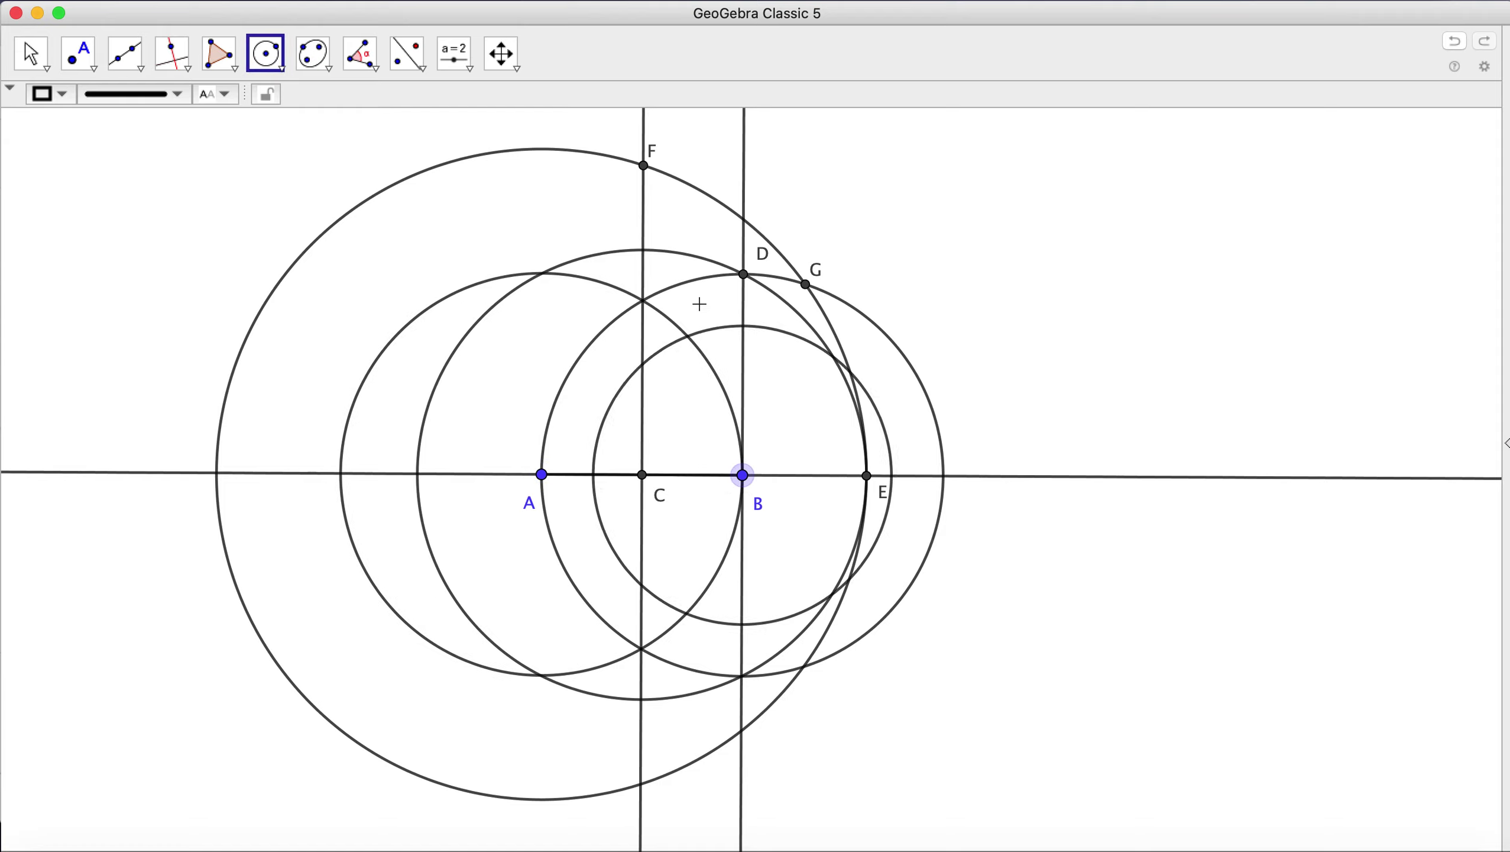
{"action": "left_click", "coordinate": [644, 166]}
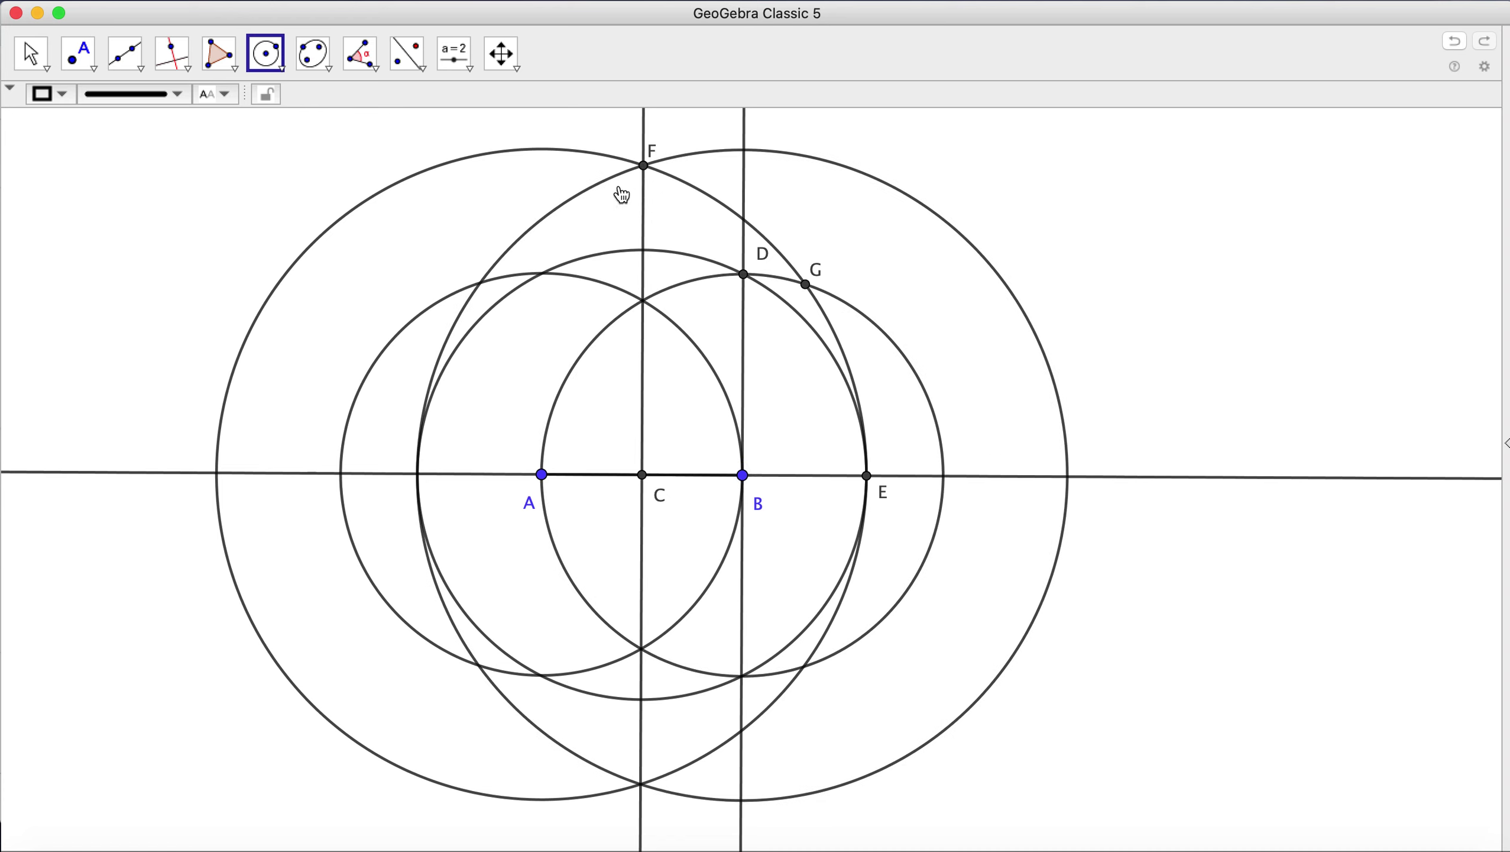
{"action": "left_click", "coordinate": [70, 55]}
{"action": "left_click", "coordinate": [481, 283]}
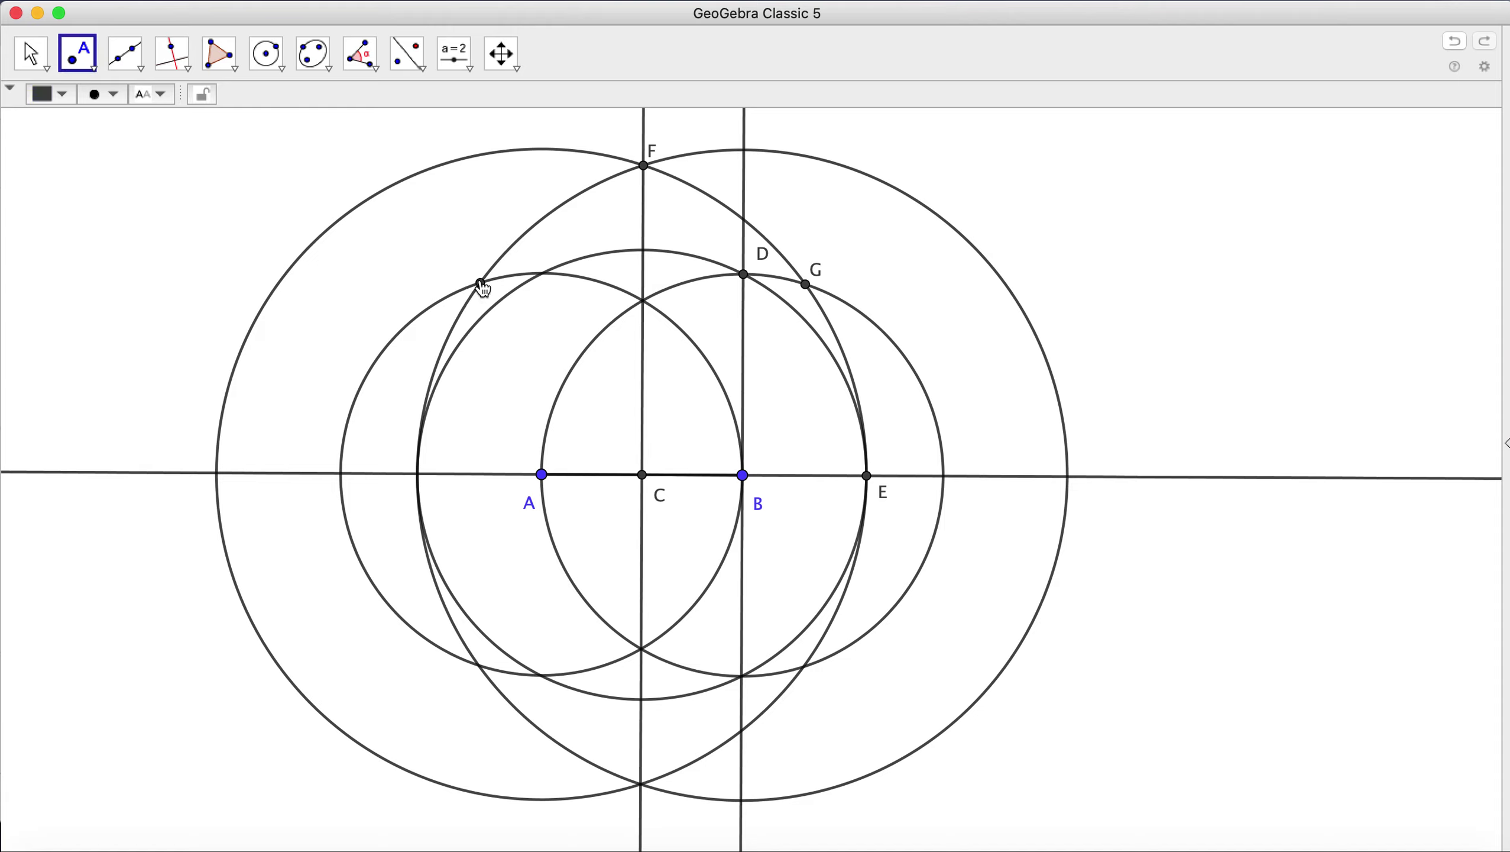
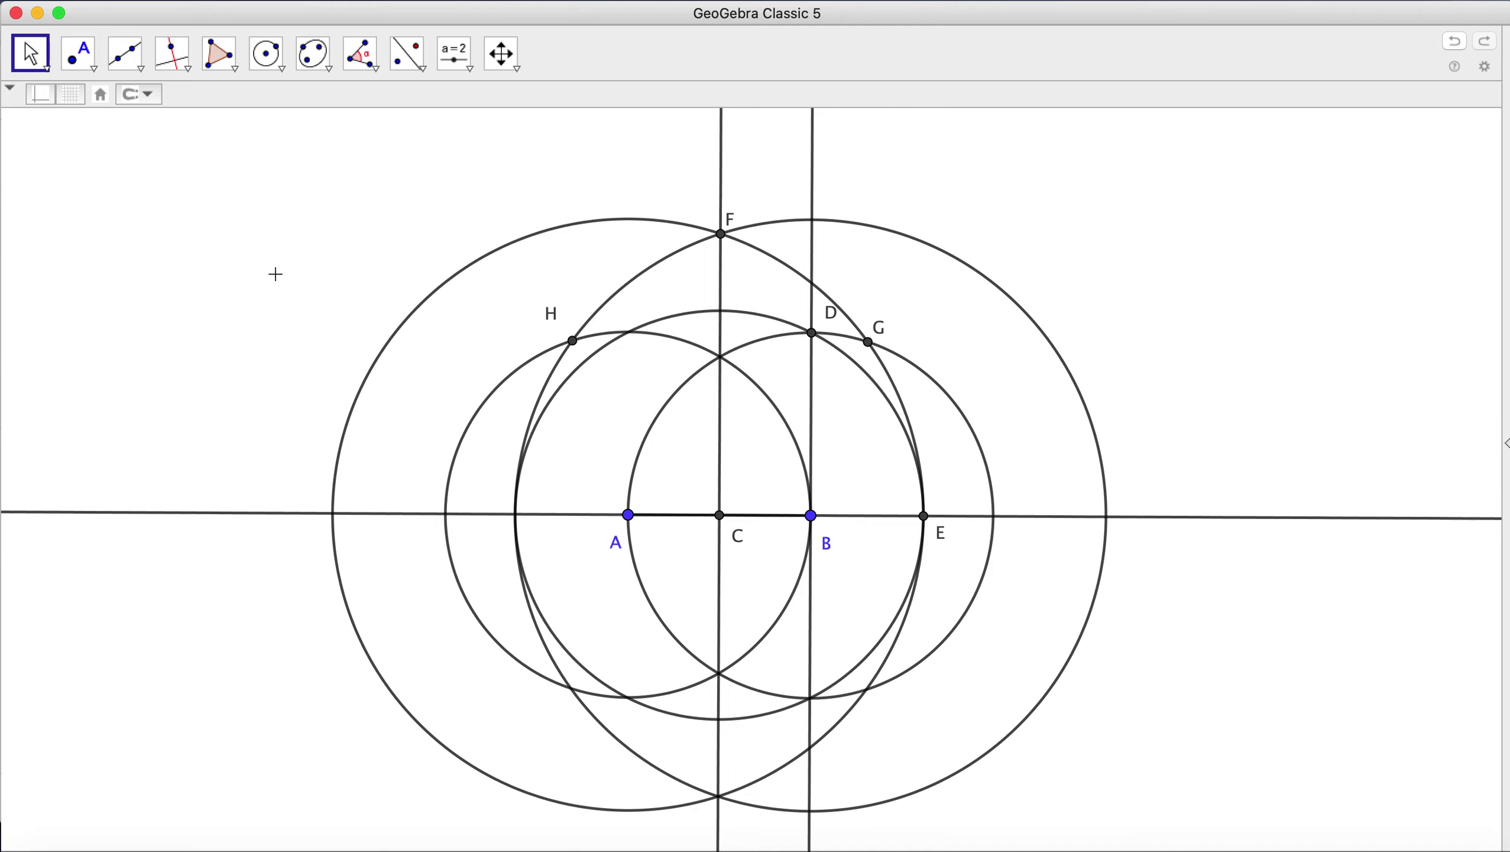
Hide the two large circles: the one centred at A through E and the one centred at B through F
{"action": "scroll", "coordinate": [275, 274], "scroll_direction": "up", "scroll_amount": 4}
{"action": "scroll", "coordinate": [275, 274], "scroll_direction": "up", "scroll_amount": 2}
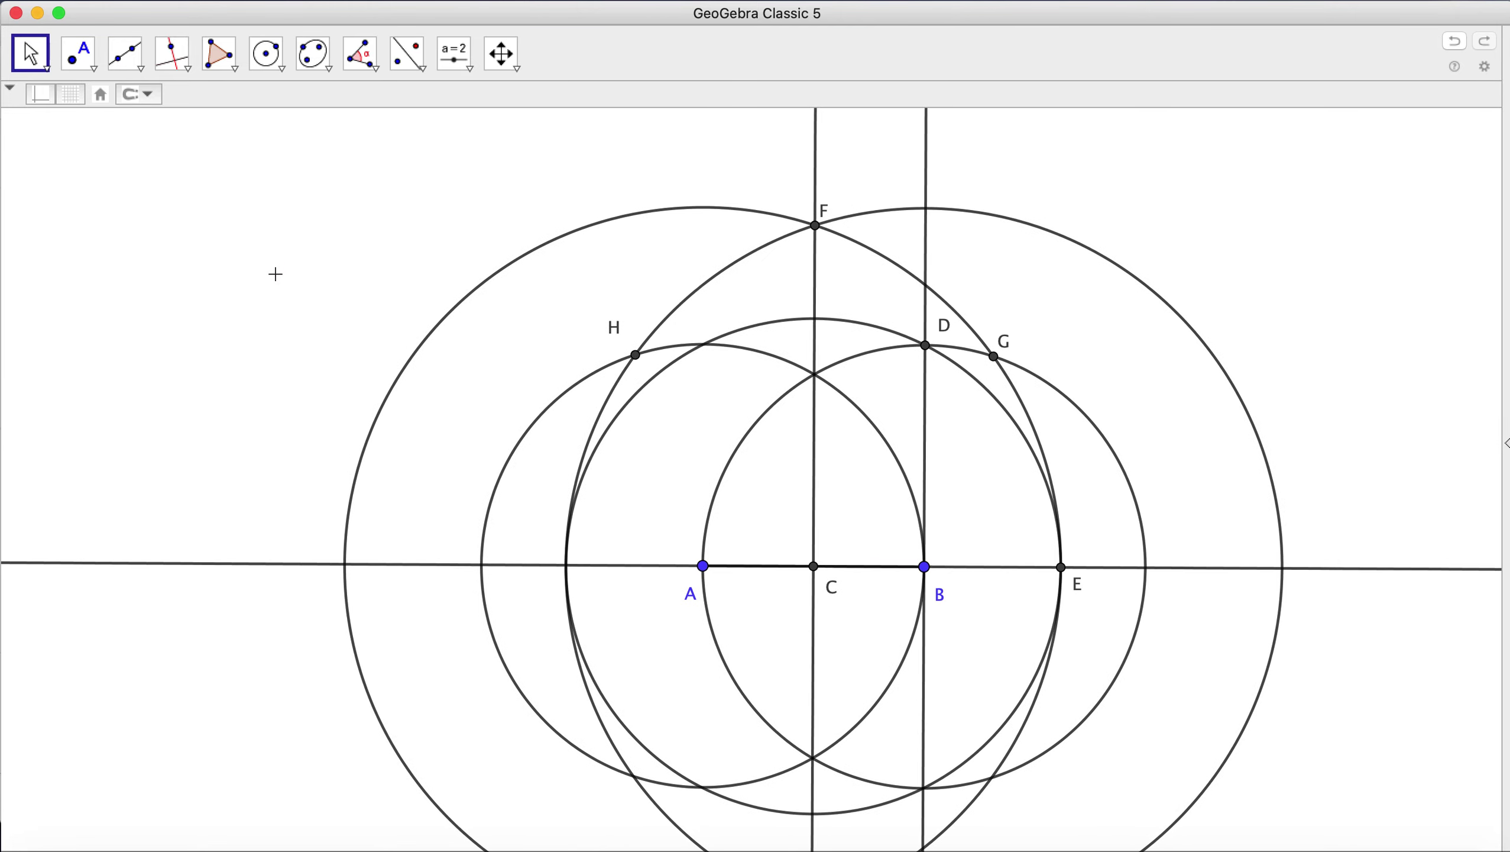
{"action": "left_click_drag", "start_coordinate": [277, 275], "coordinate": [202, 243]}
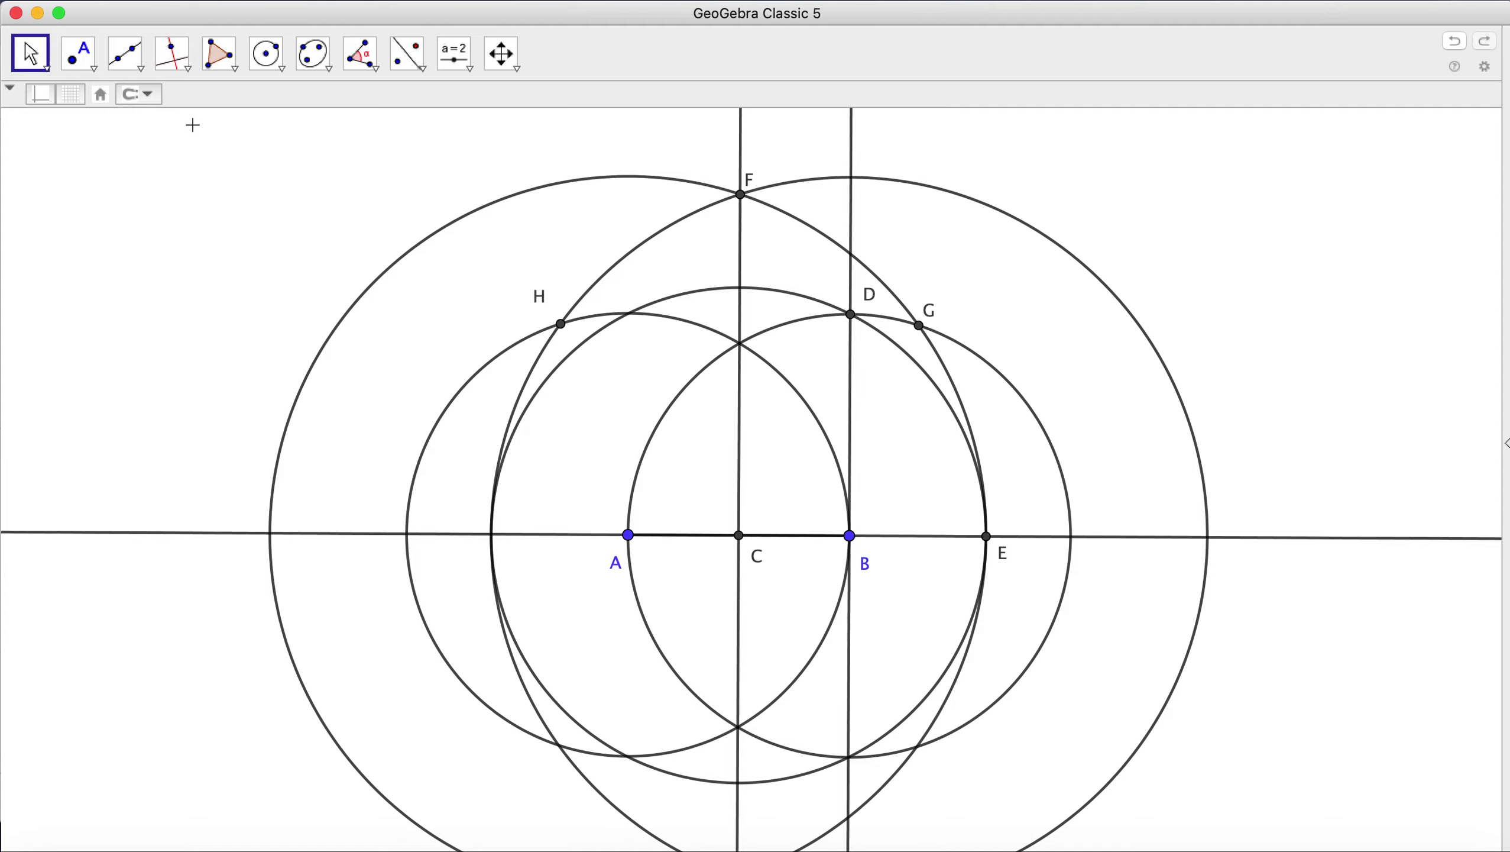
{"action": "right_click", "coordinate": [540, 195]}
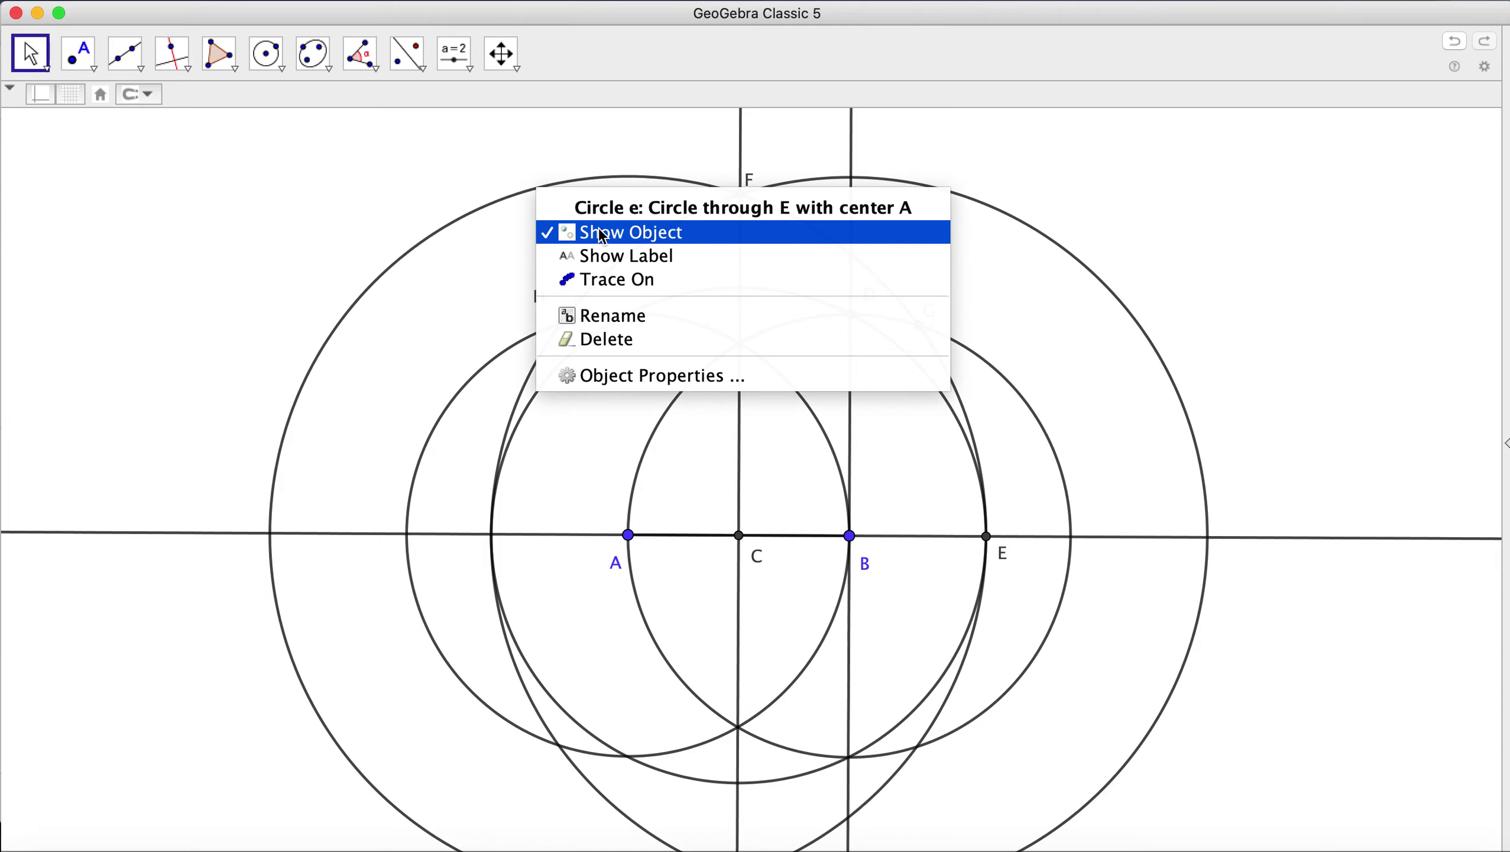
{"action": "left_click", "coordinate": [616, 238]}
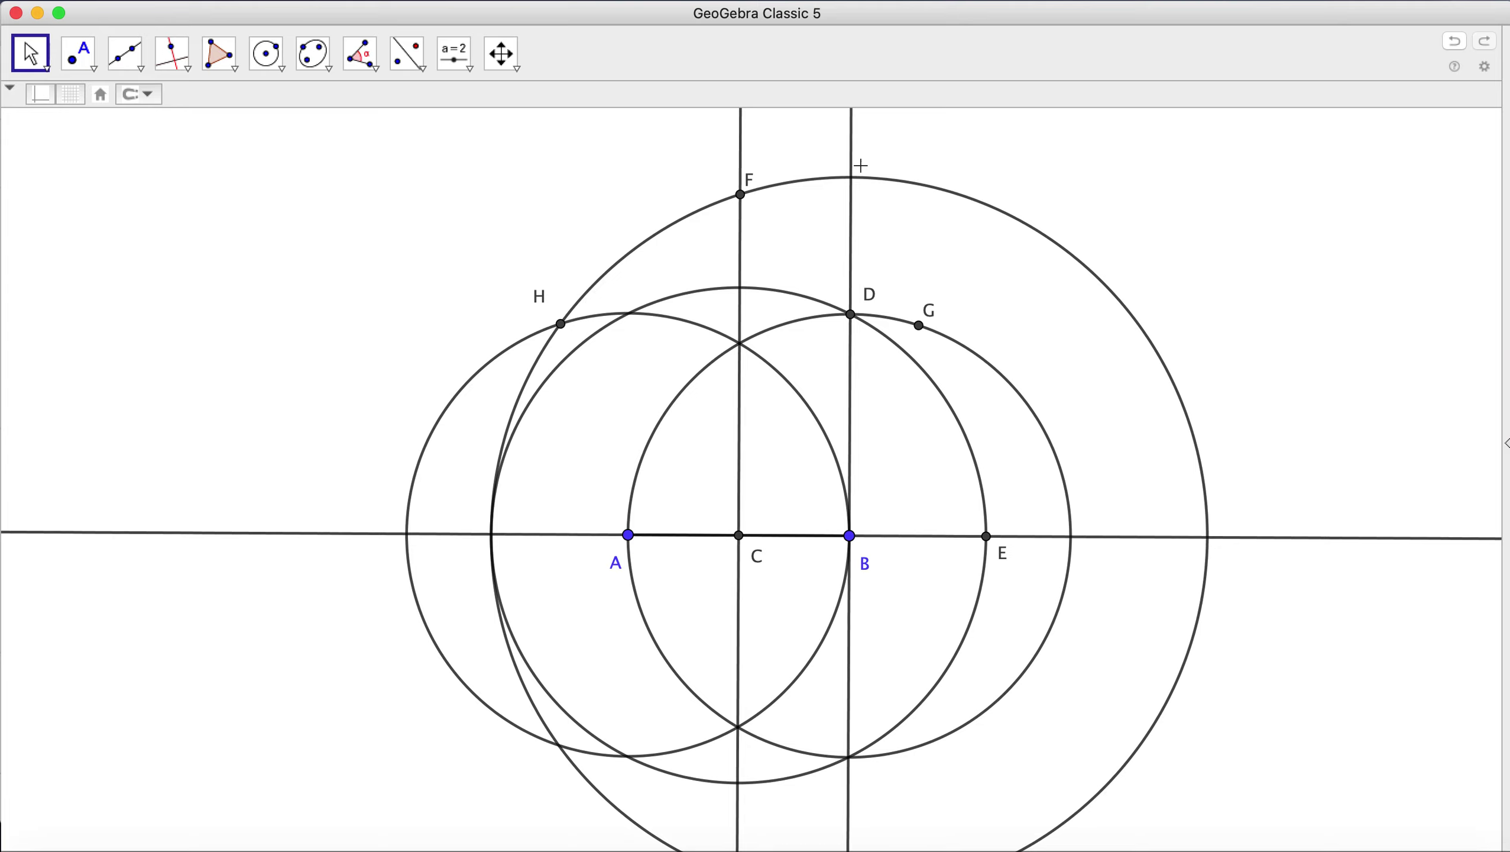
{"action": "right_click", "coordinate": [880, 188]}
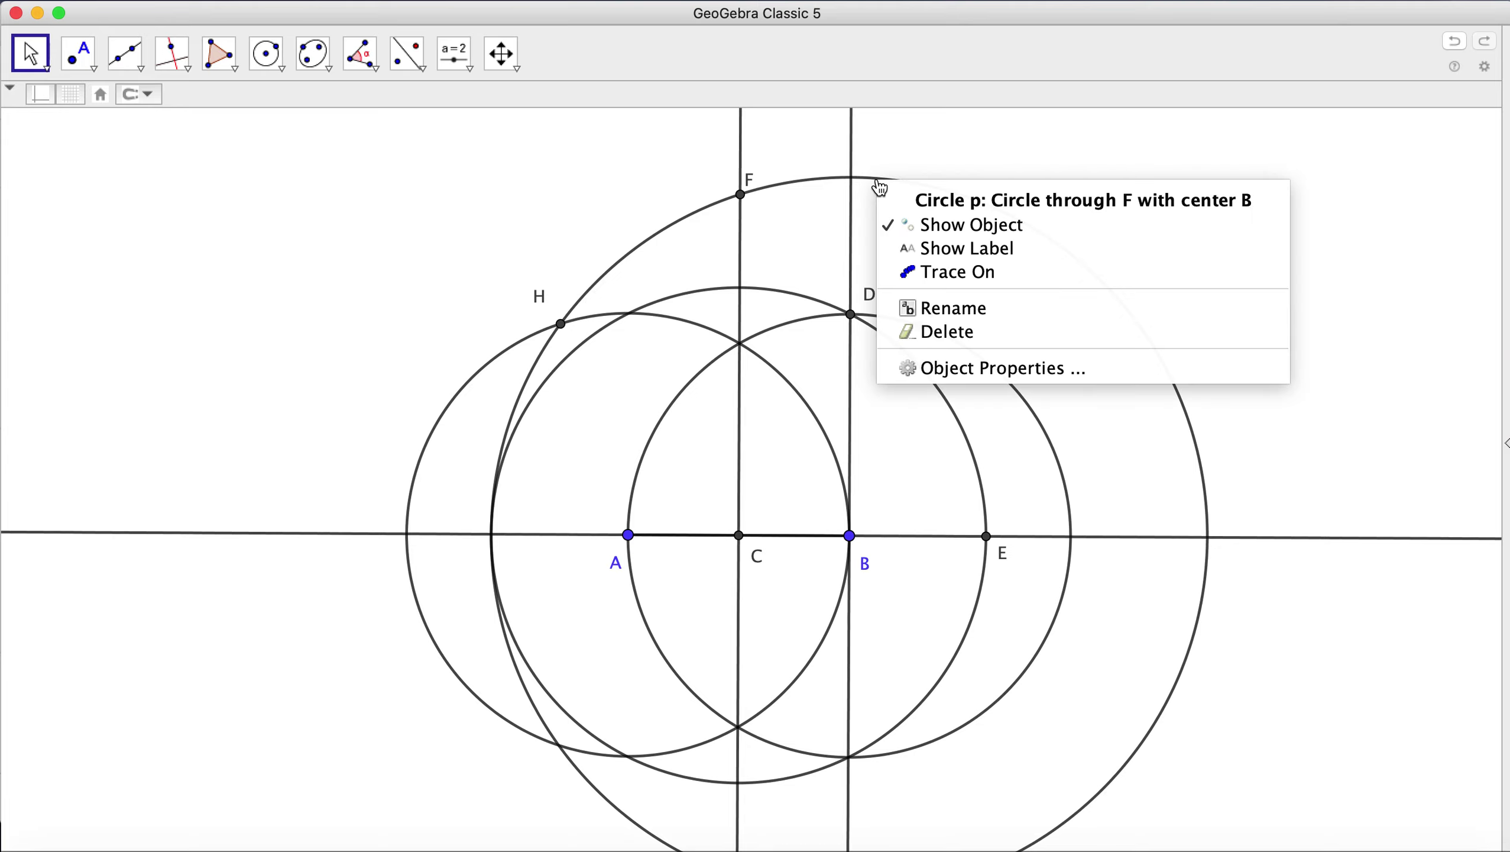
{"action": "left_click", "coordinate": [966, 225]}
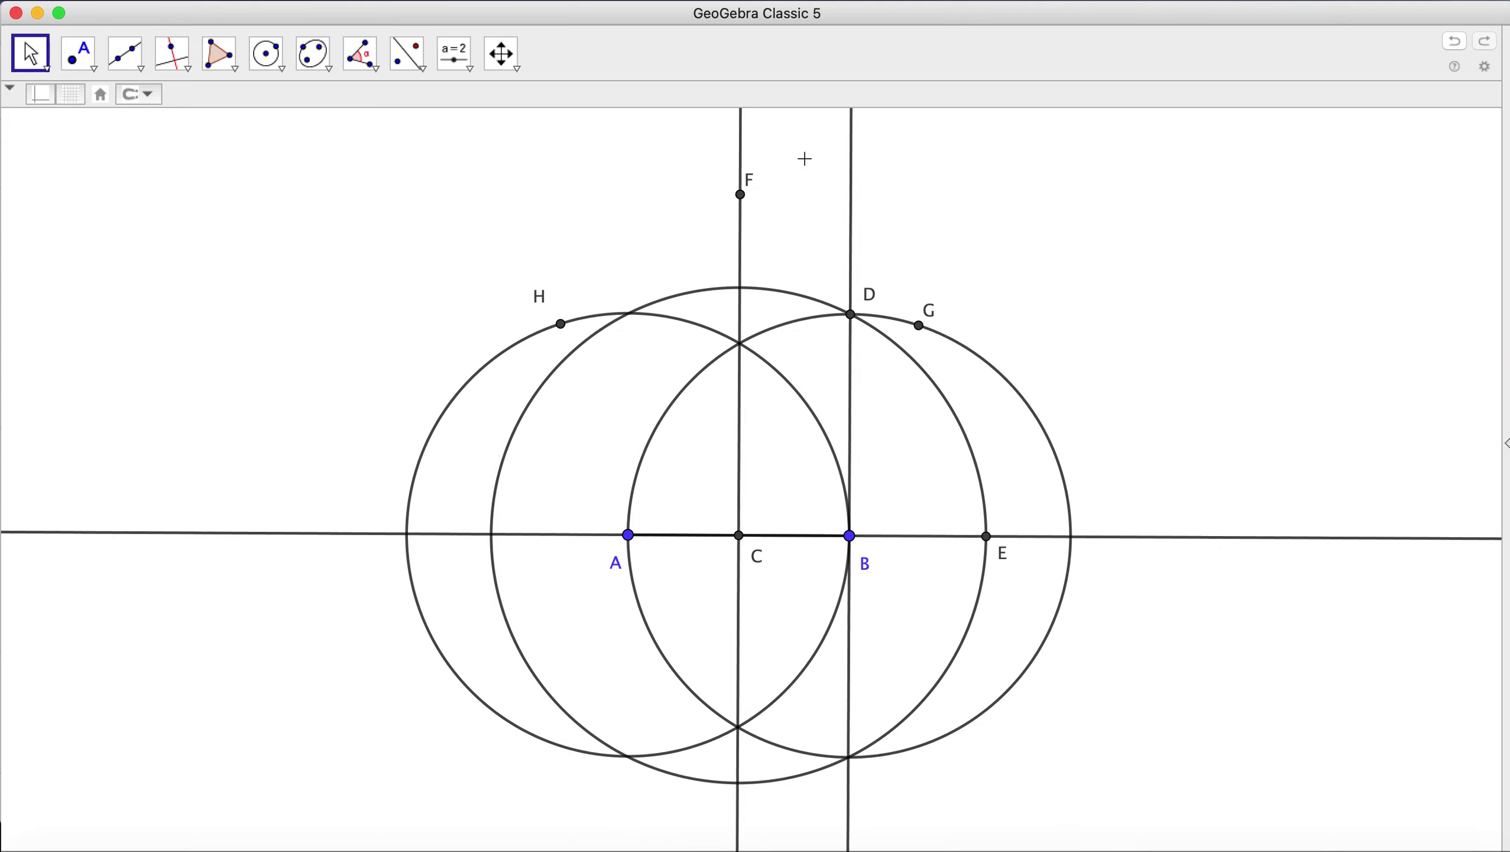
Hide the perpendicular line through B, the circle centred at B through A, and point D
{"action": "right_click", "coordinate": [851, 150]}
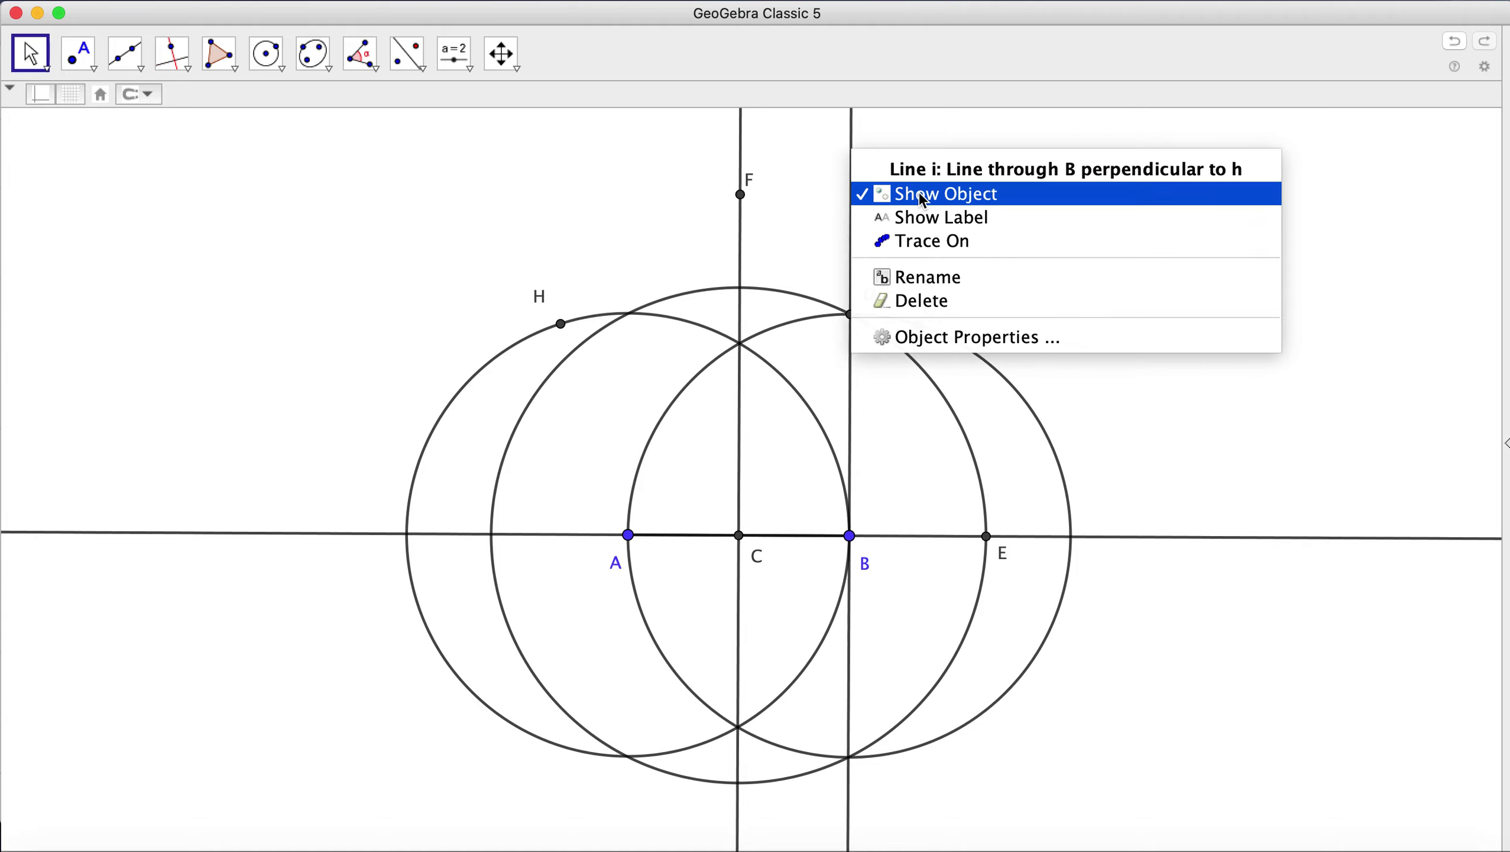
{"action": "left_click", "coordinate": [923, 201]}
{"action": "right_click", "coordinate": [939, 337]}
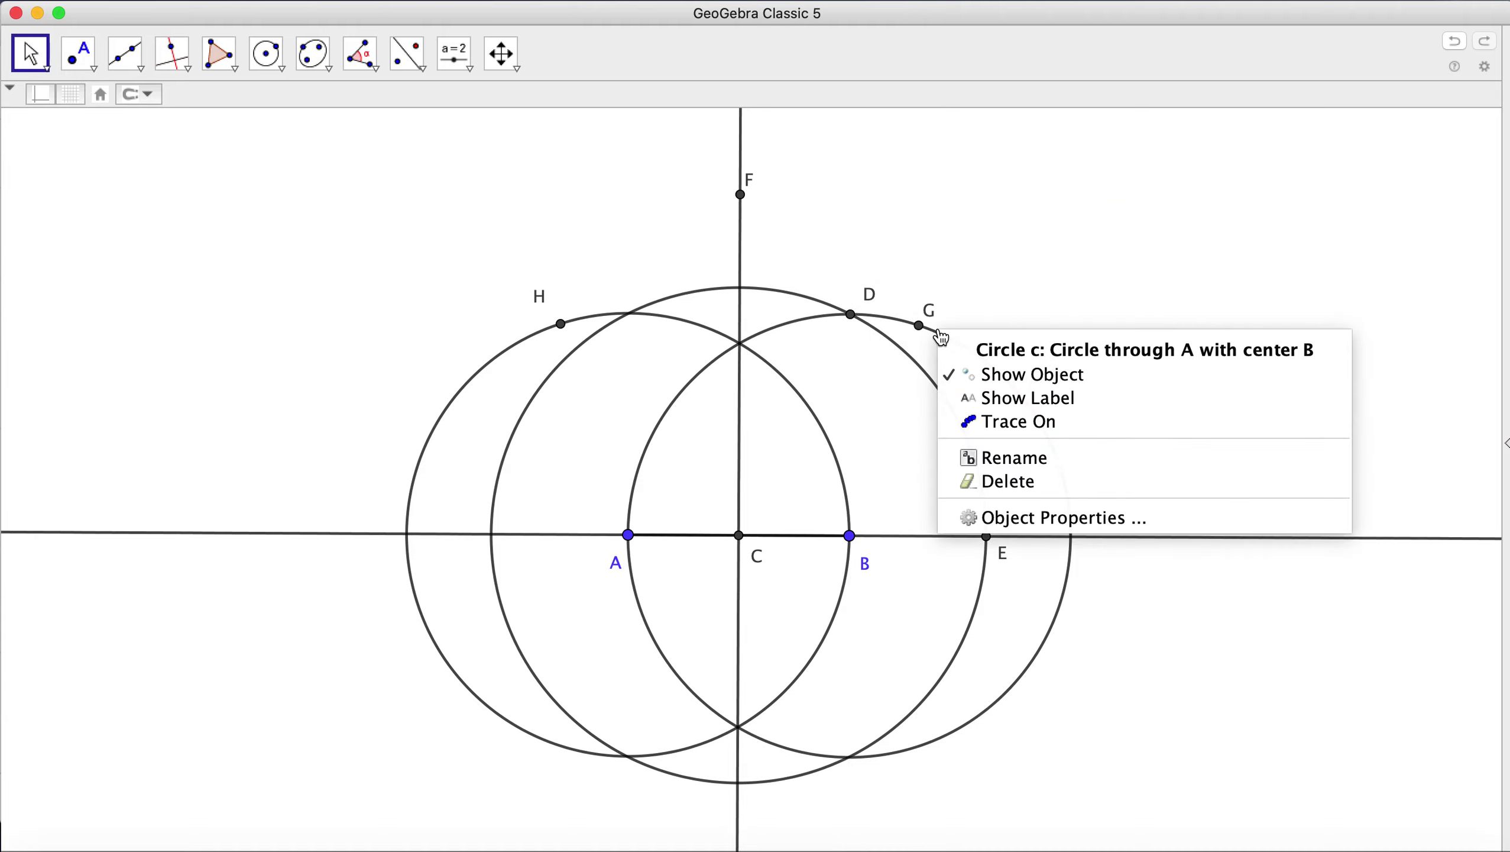
{"action": "left_click", "coordinate": [999, 376]}
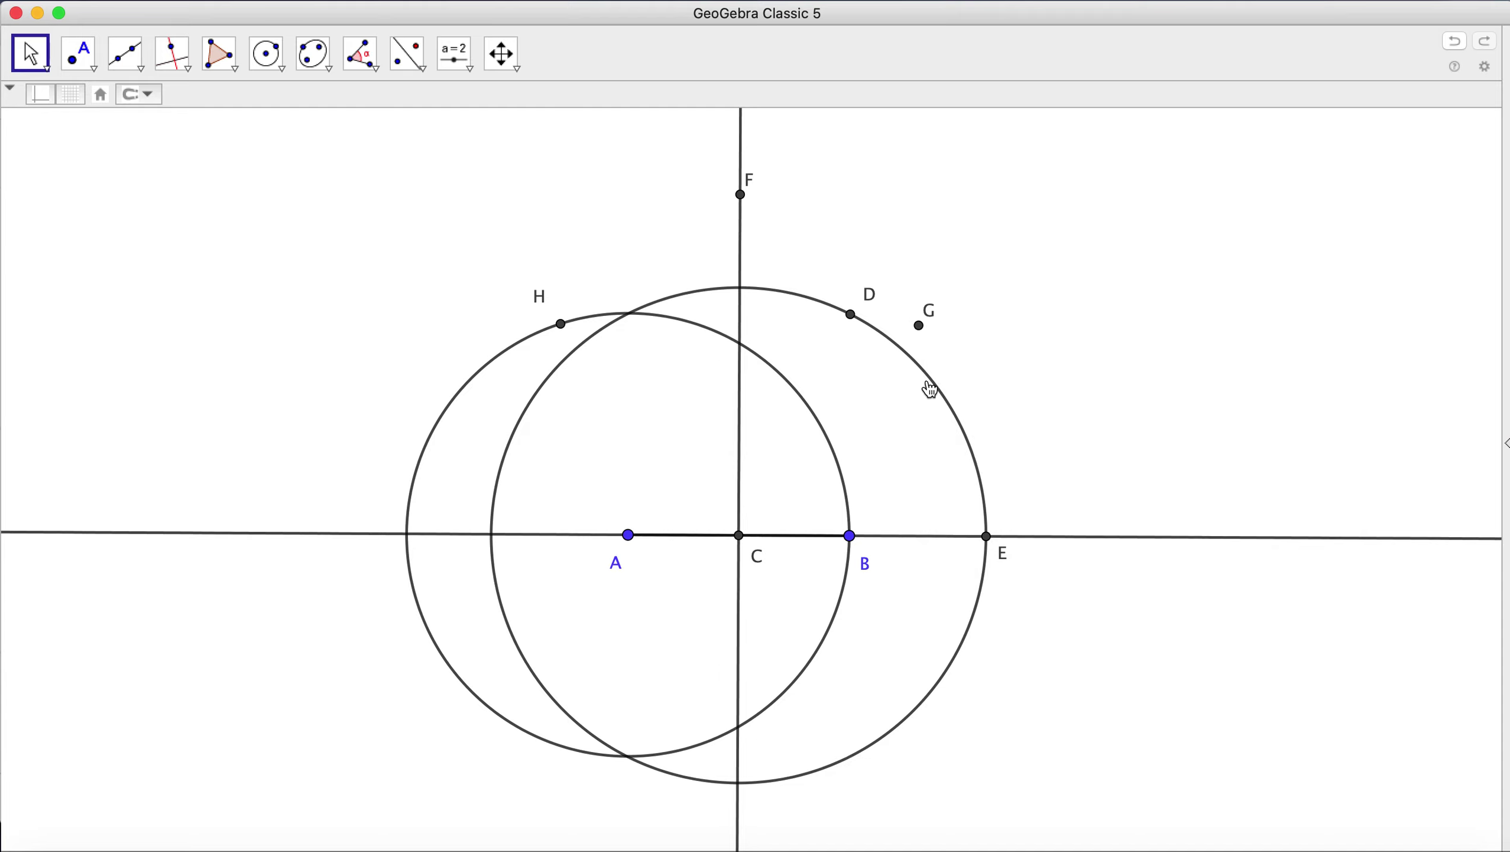
{"action": "right_click", "coordinate": [864, 323]}
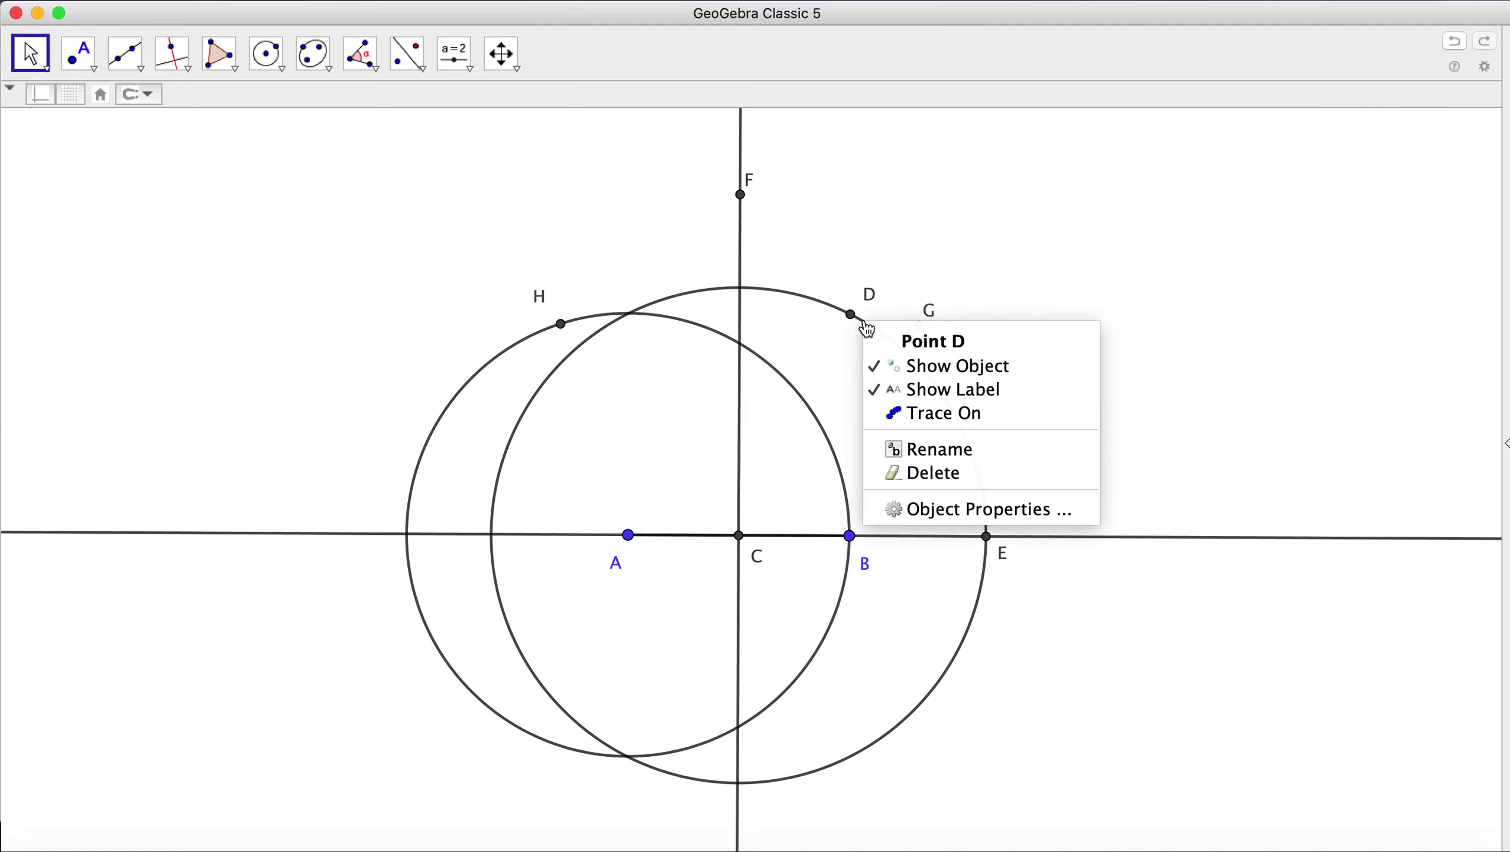
{"action": "left_click", "coordinate": [911, 367]}
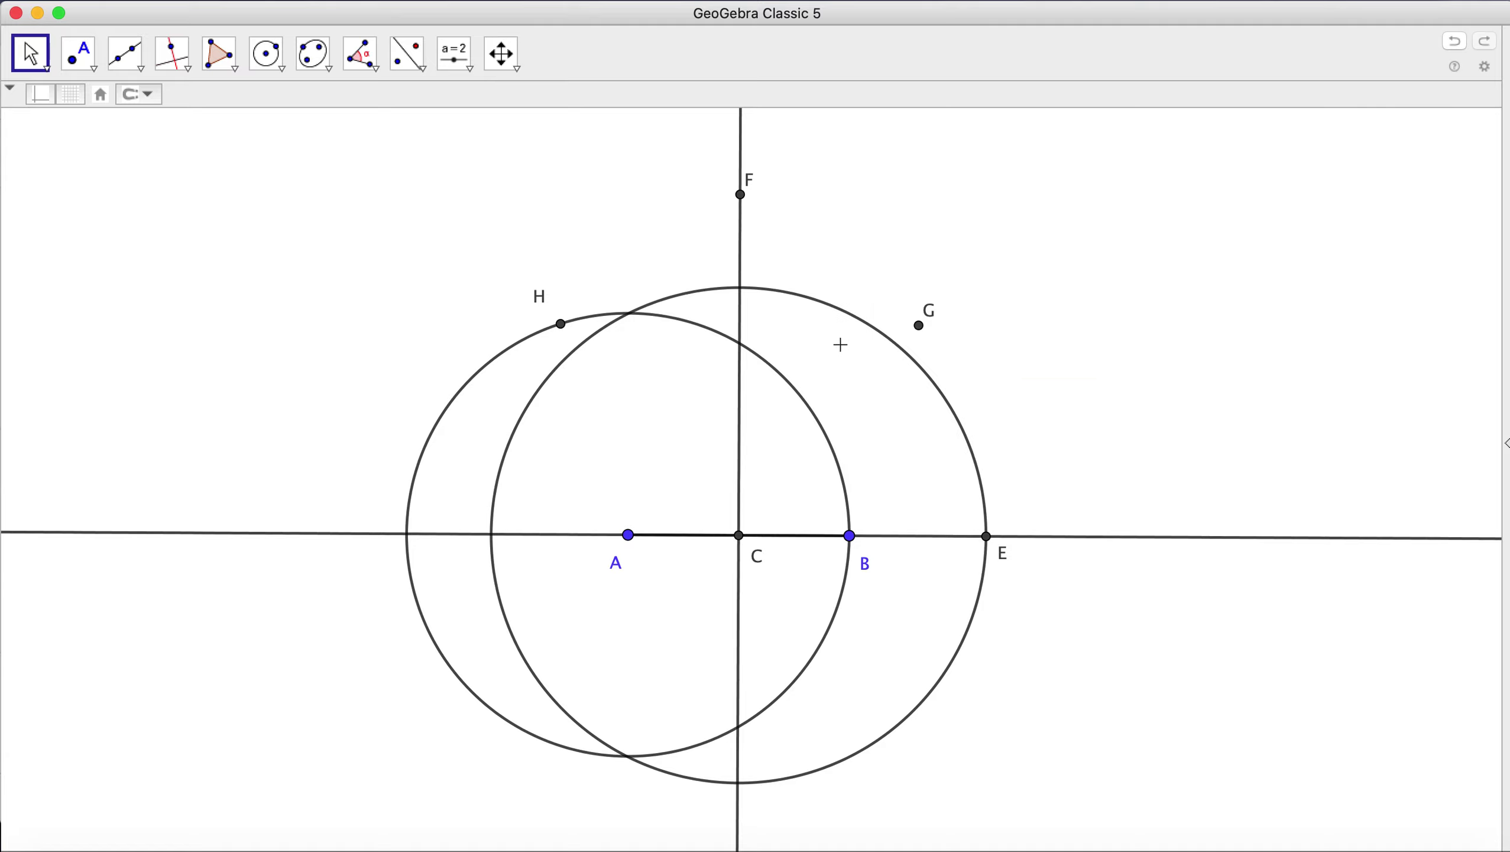
Hide the circle centred at C, the circle centred at A through B, and the perpendicular bisector of AB
{"action": "right_click", "coordinate": [838, 318]}
{"action": "left_click", "coordinate": [872, 352]}
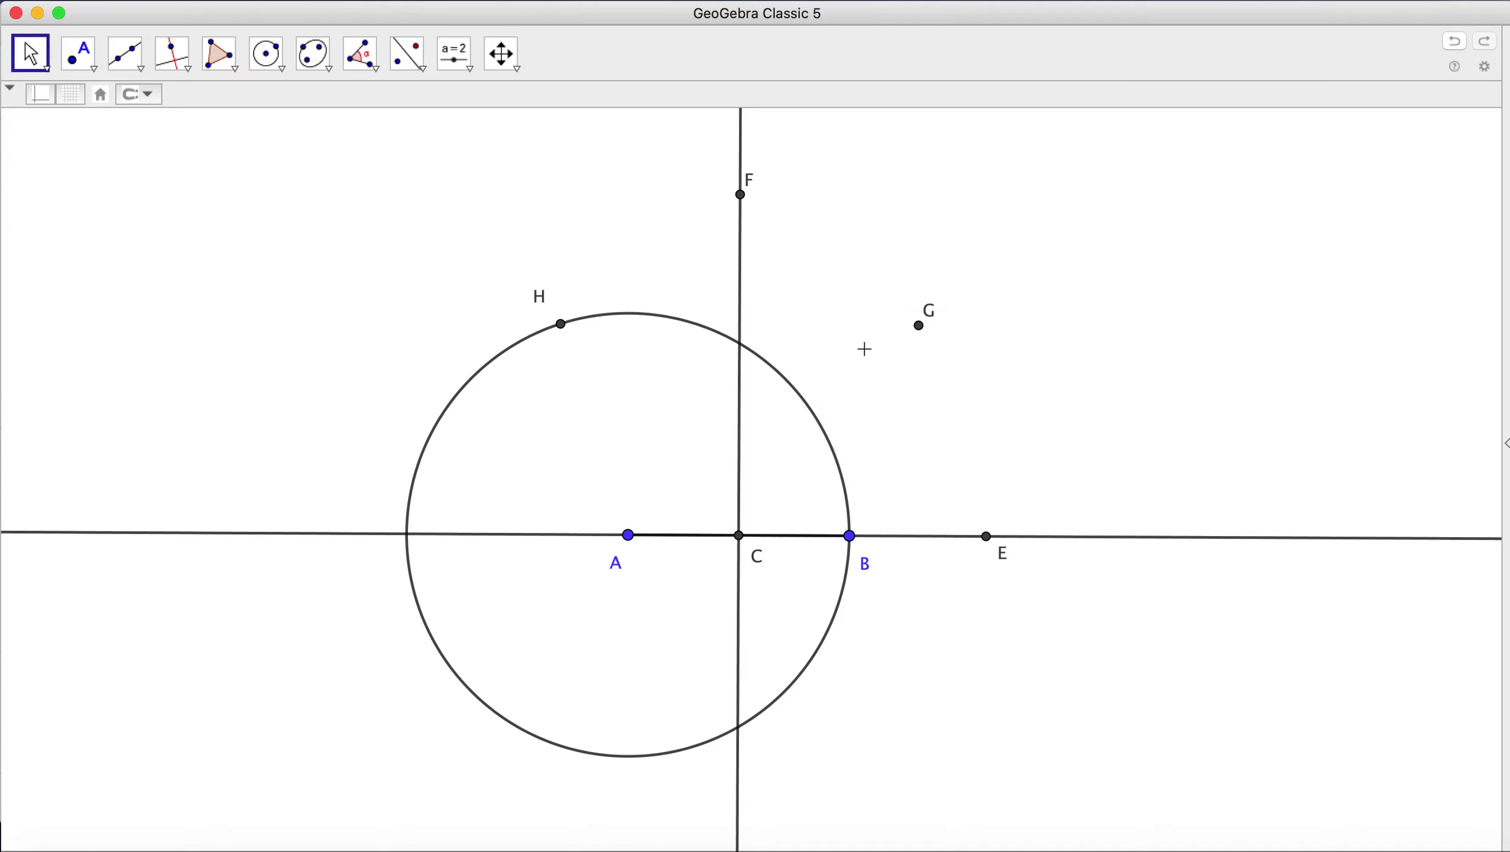
{"action": "right_click", "coordinate": [758, 354]}
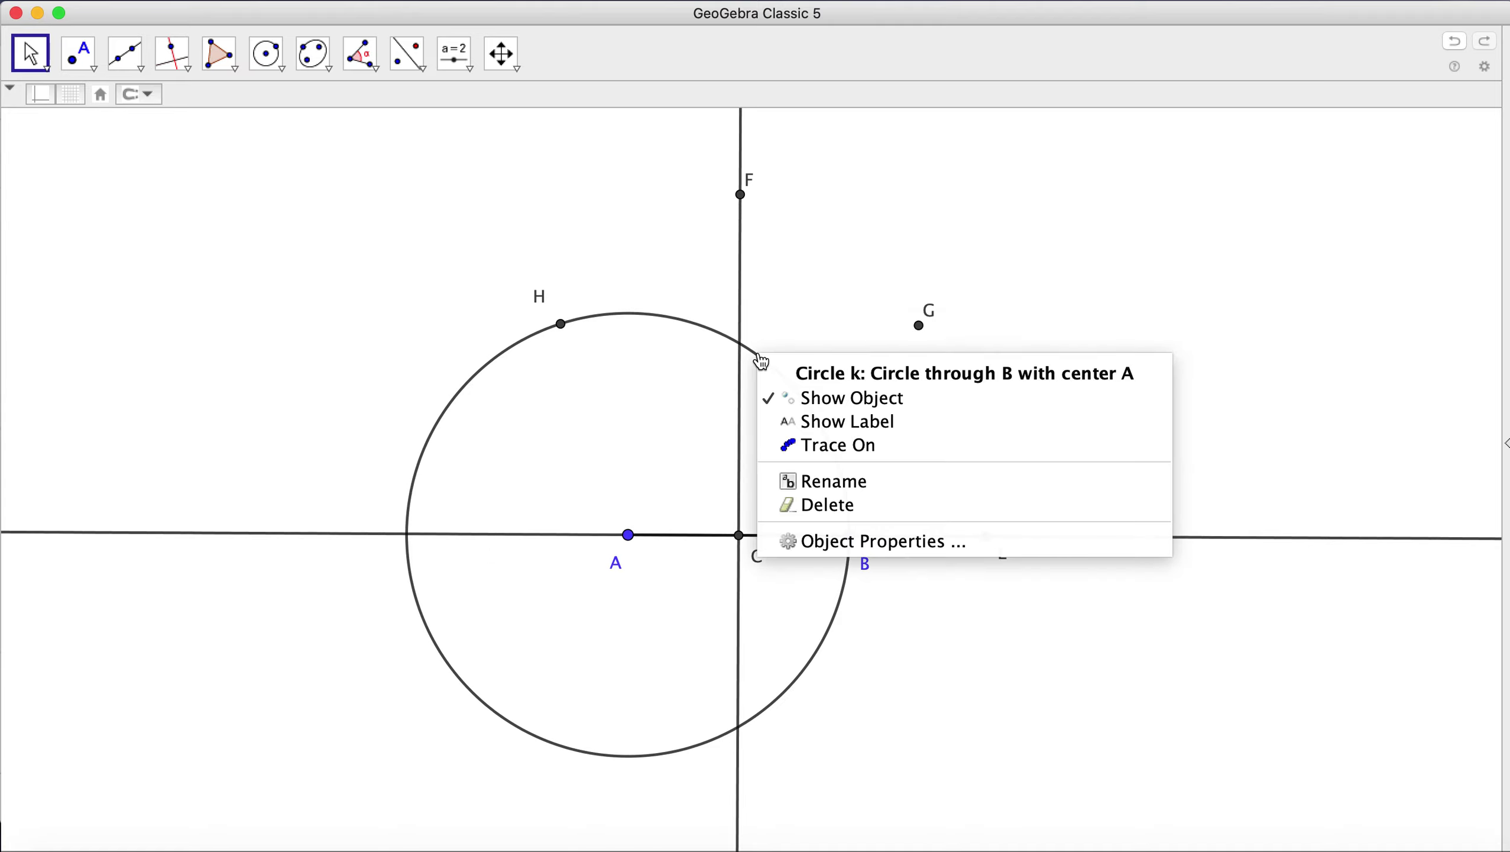
{"action": "left_click", "coordinate": [829, 398]}
{"action": "right_click", "coordinate": [743, 387]}
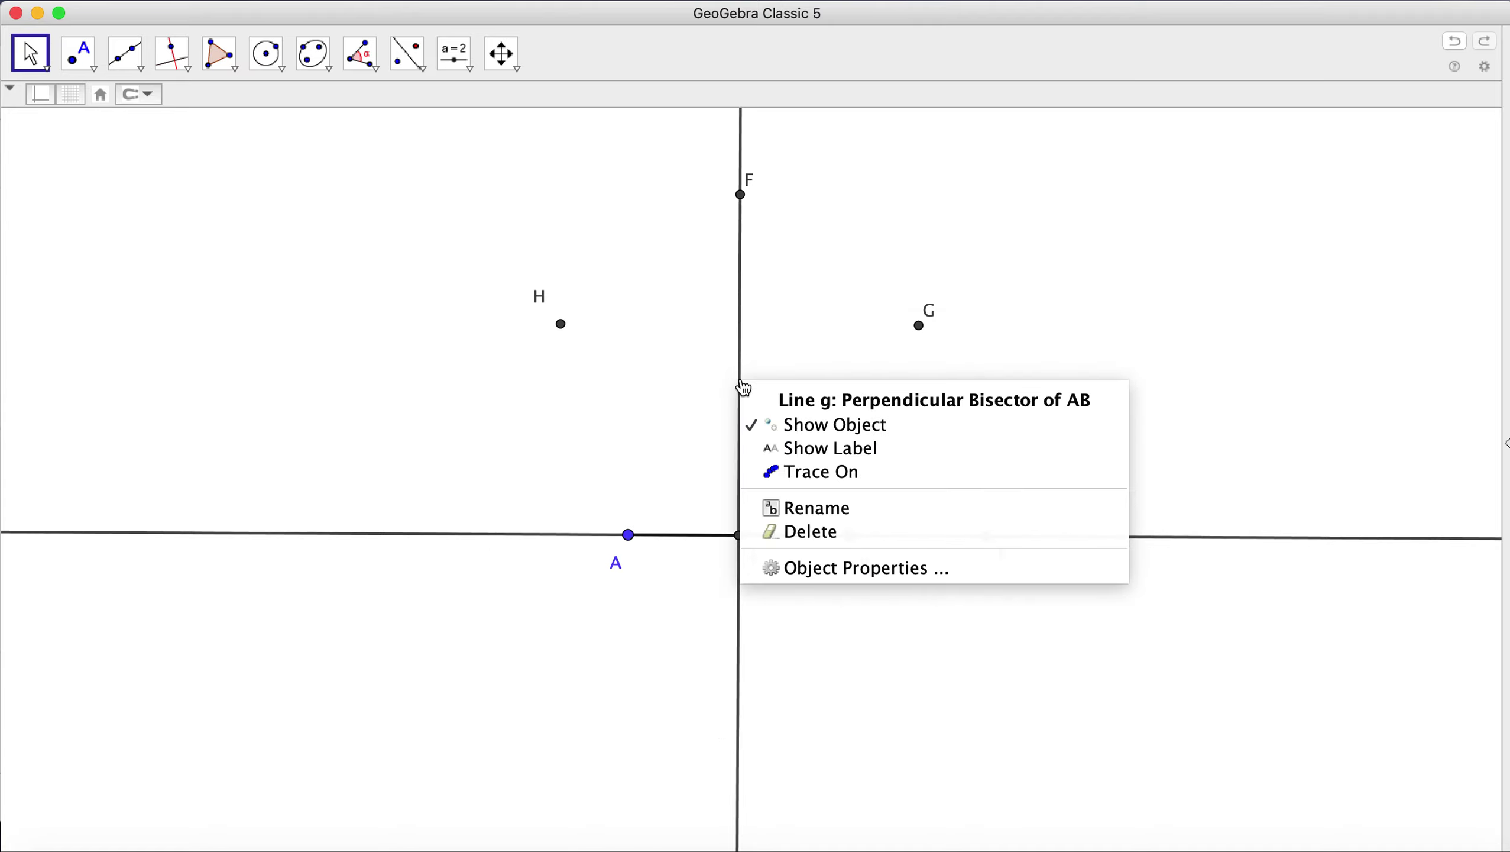
{"action": "left_click", "coordinate": [775, 424]}
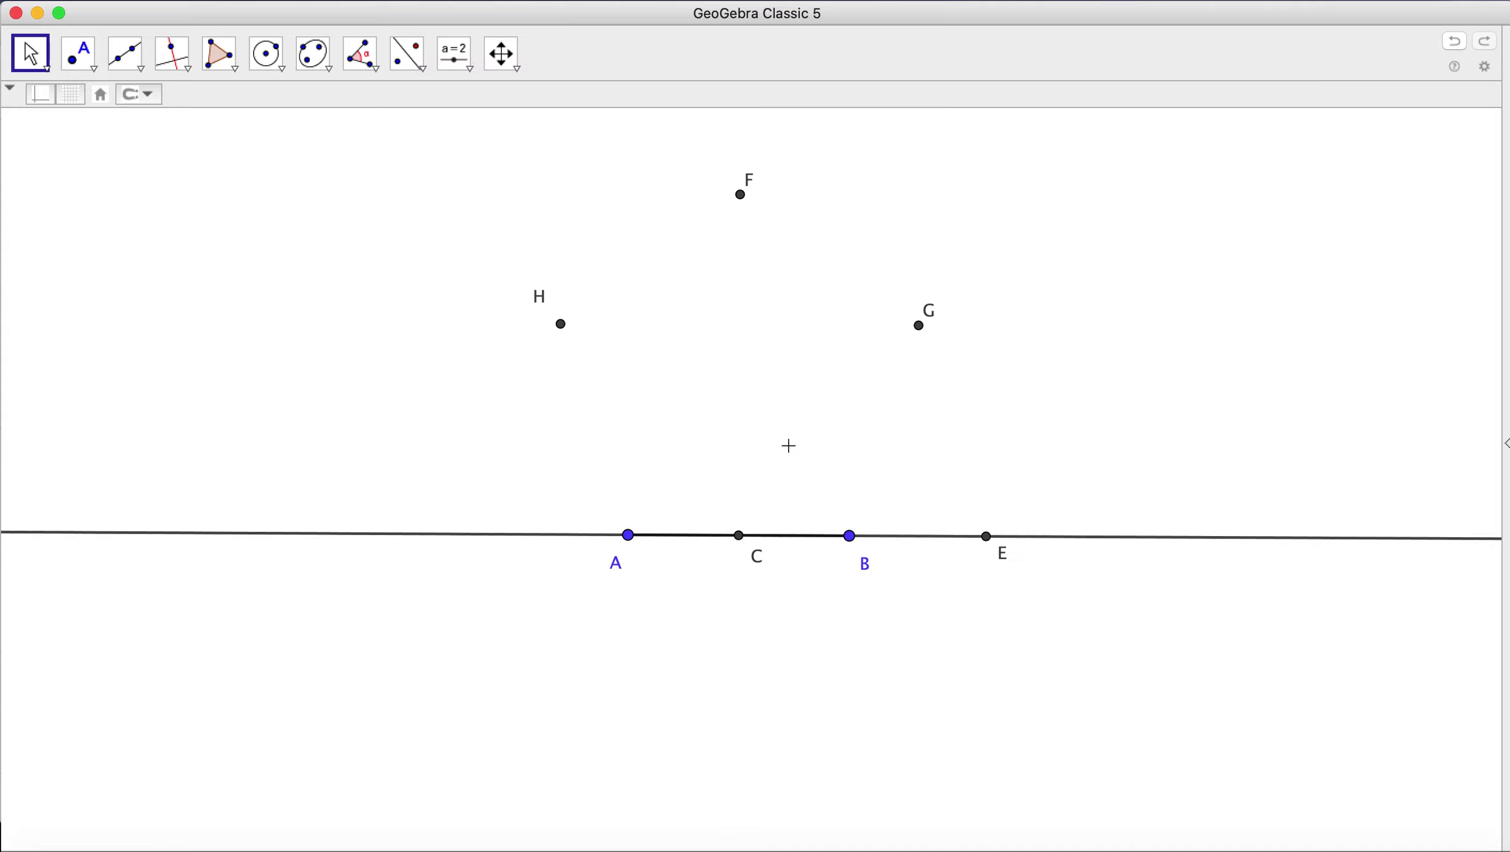
Hide point C, the line through A and B, and point E, keeping segment AB shown
{"action": "right_click", "coordinate": [744, 537]}
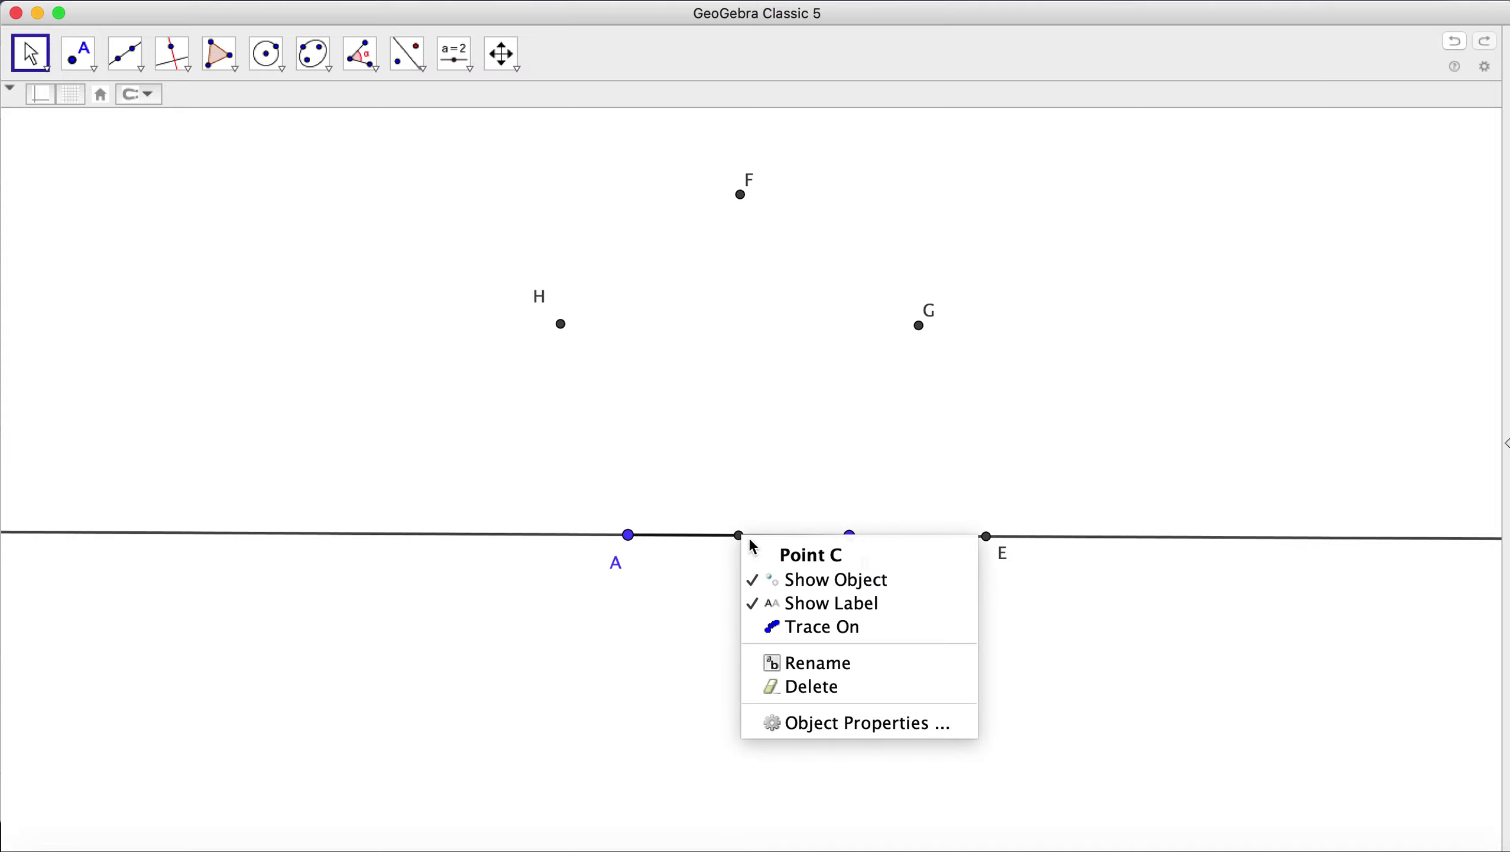
{"action": "left_click", "coordinate": [821, 581]}
{"action": "right_click", "coordinate": [1054, 545]}
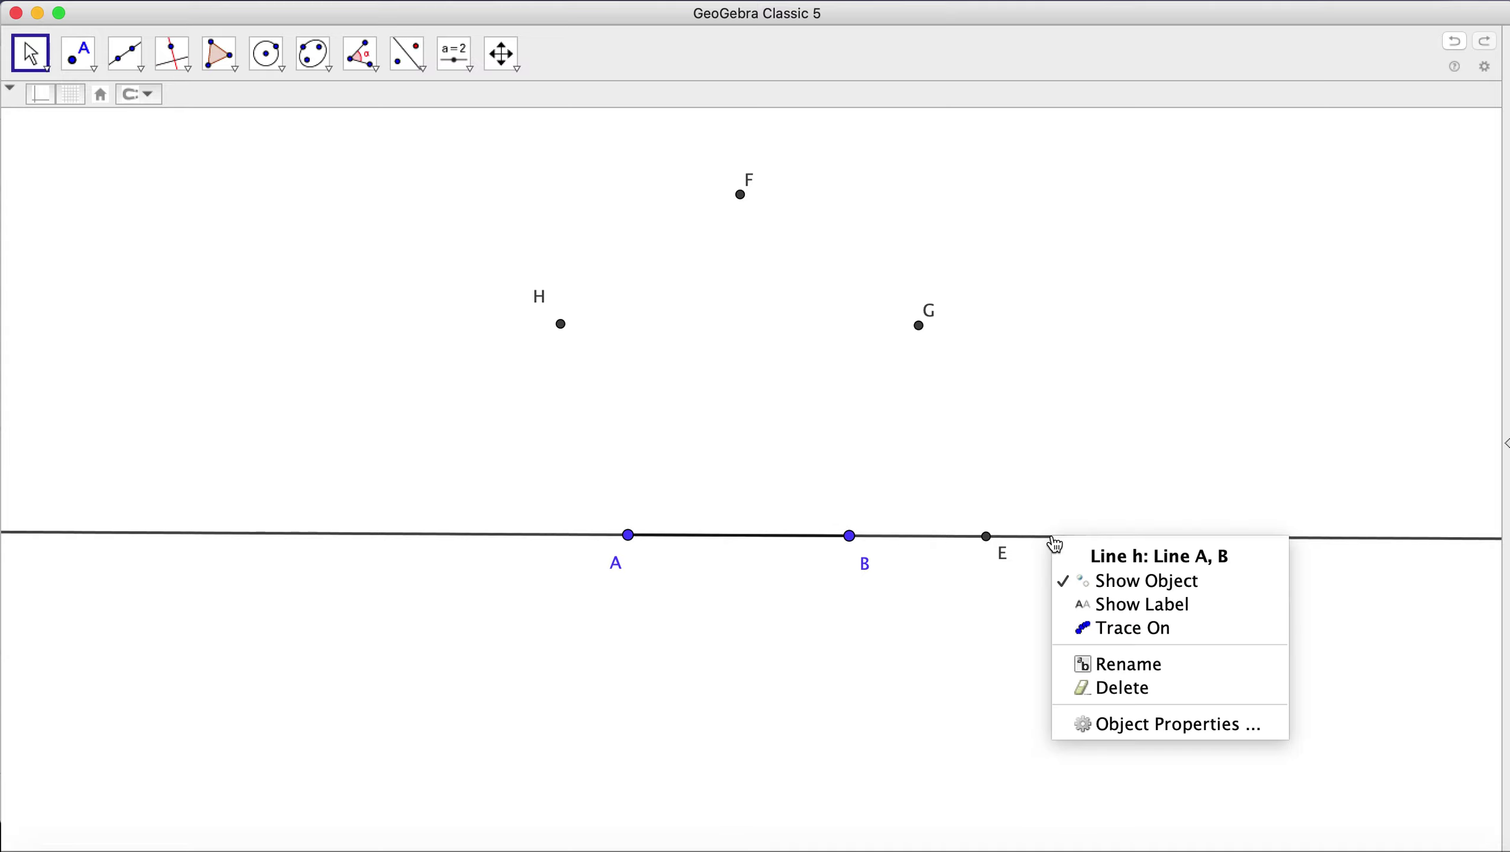
{"action": "left_click", "coordinate": [1096, 584]}
{"action": "right_click", "coordinate": [986, 539]}
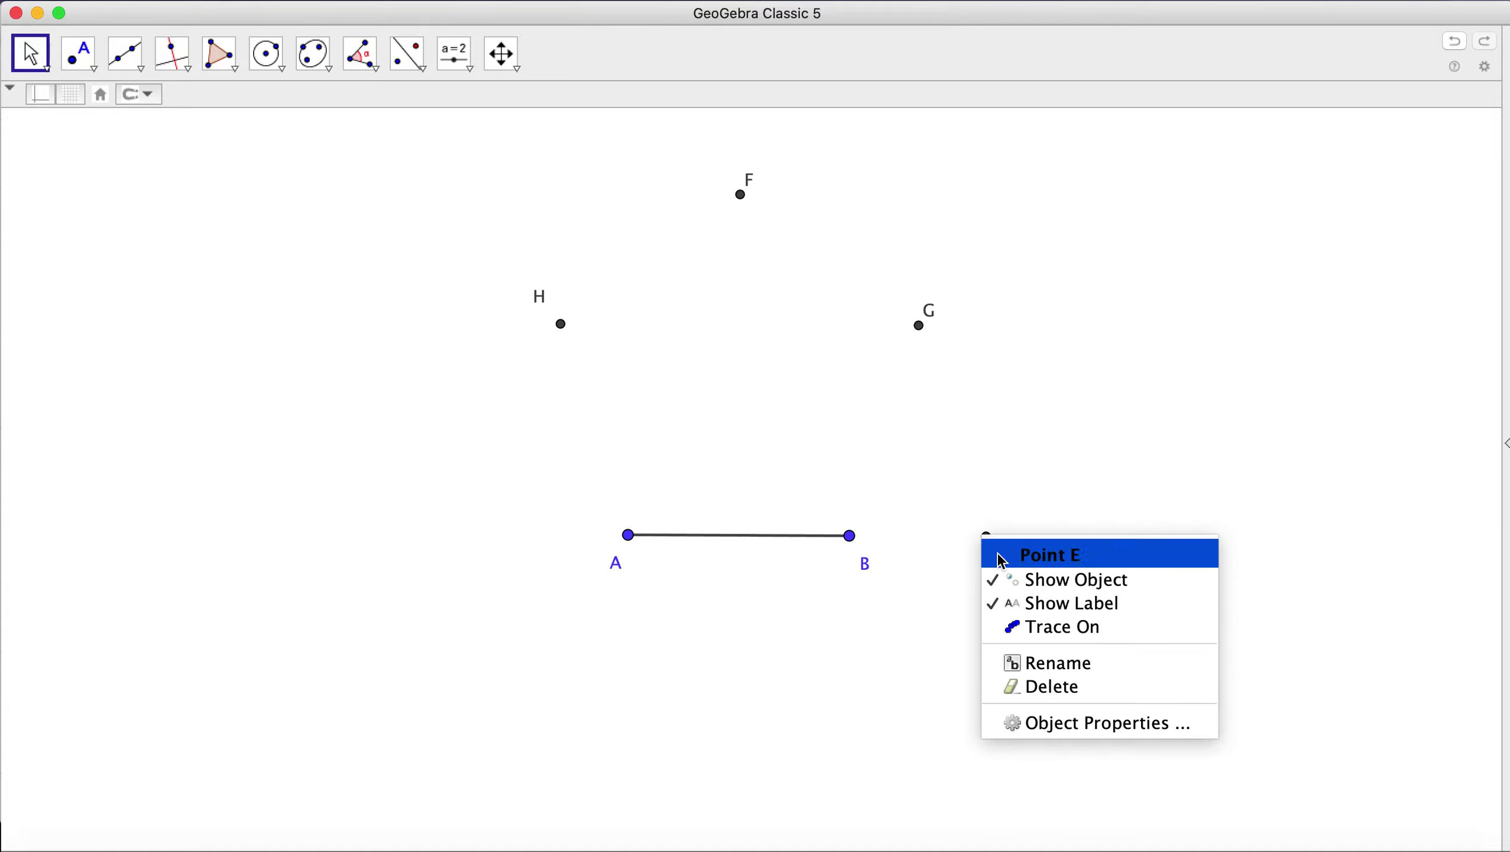
{"action": "left_click", "coordinate": [1054, 590]}
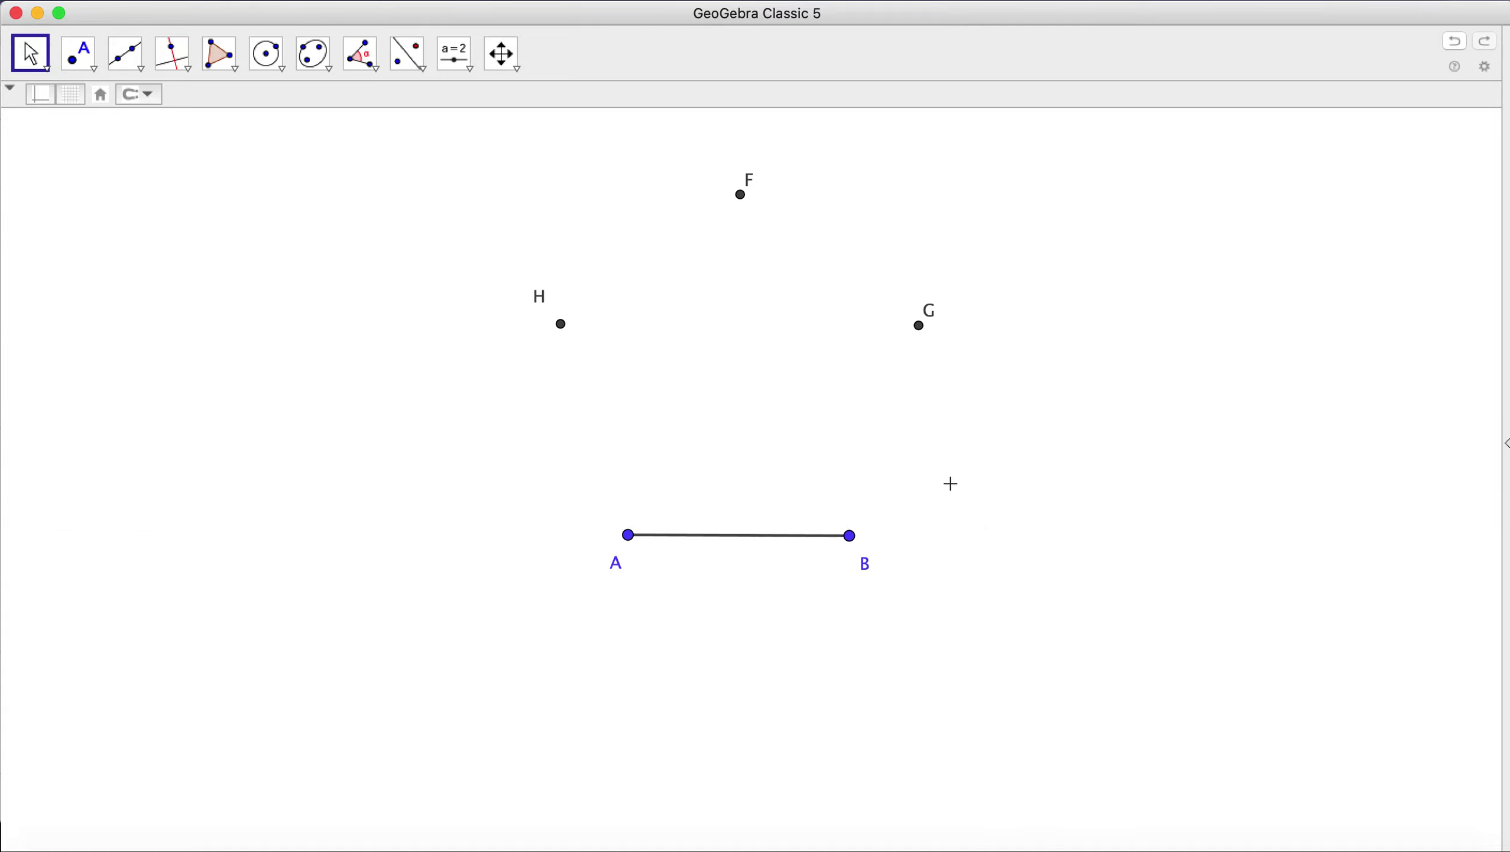
Draw a segment from A to H as a side of the pentagon
{"action": "left_click", "coordinate": [140, 67]}
{"action": "left_click", "coordinate": [178, 136]}
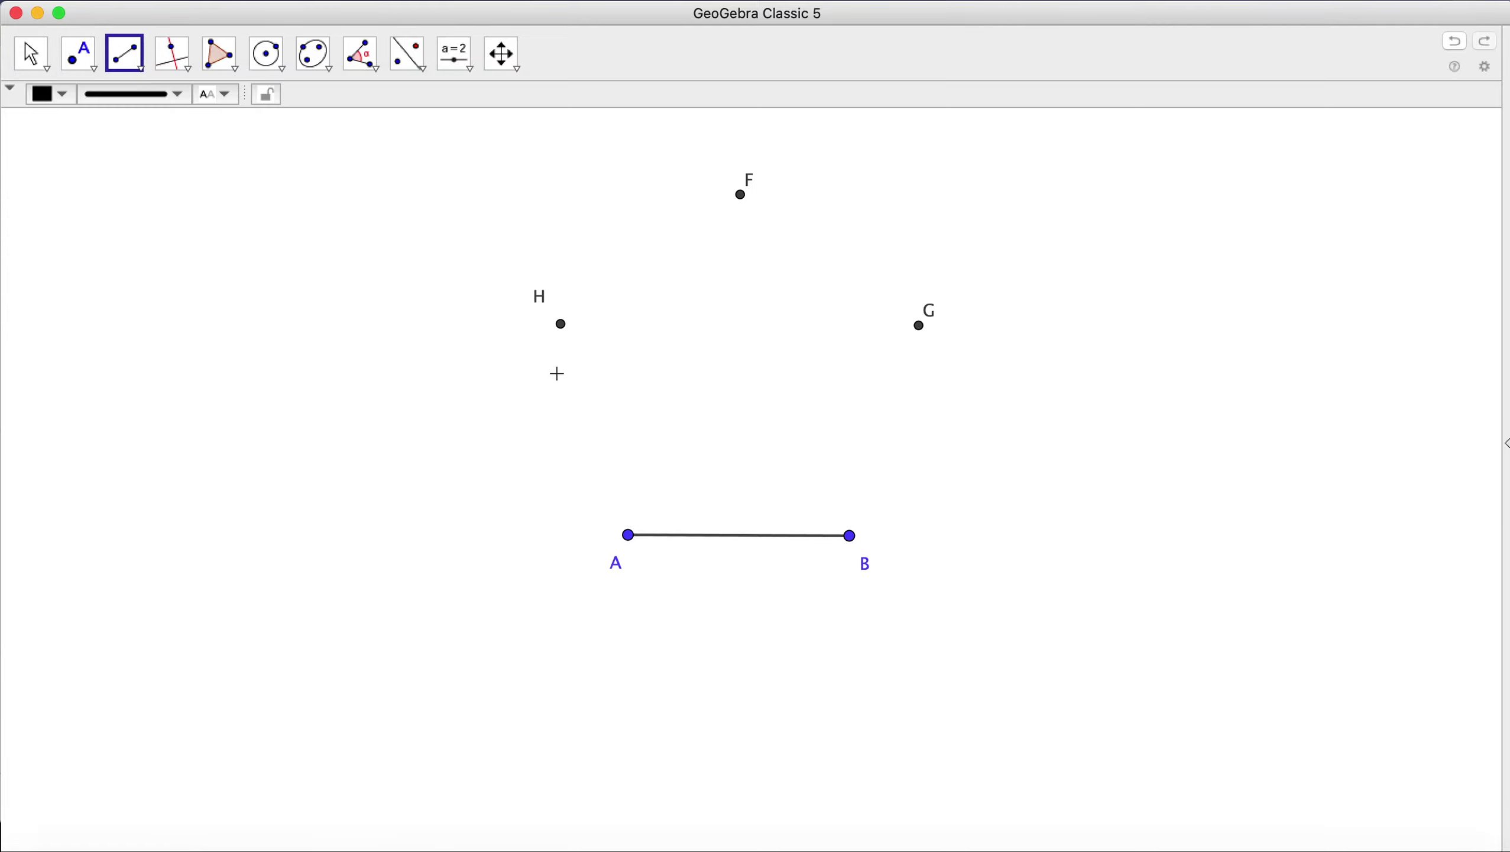
{"action": "left_click", "coordinate": [630, 536]}
{"action": "left_click", "coordinate": [563, 326]}
{"action": "left_click", "coordinate": [563, 326]}
{"action": "left_click", "coordinate": [580, 311]}
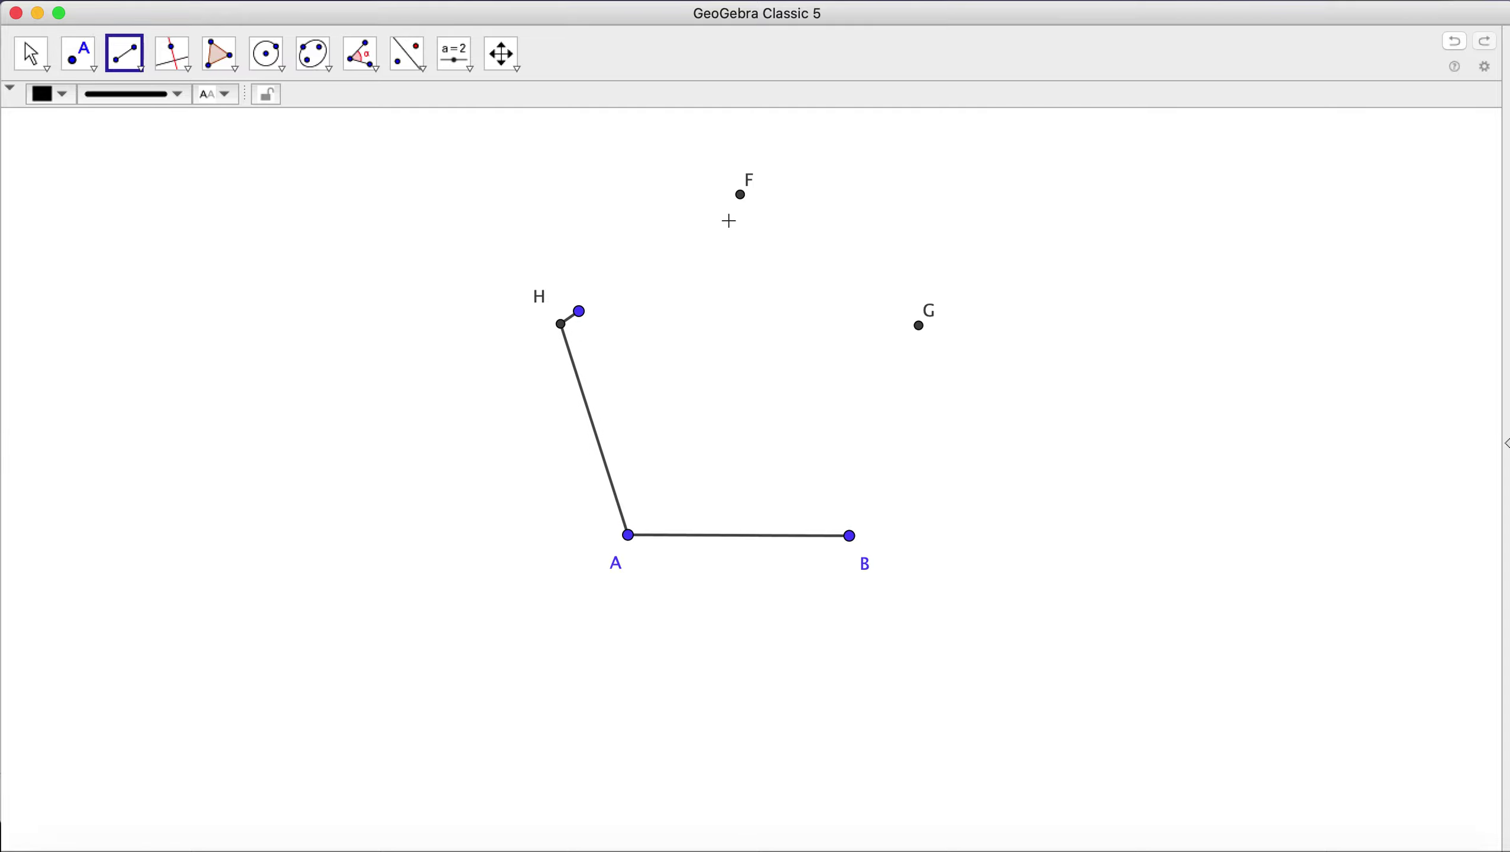
{"action": "key", "text": "super+z"}
Draw the remaining pentagon sides as segments from H to F, F to G, and G to B
{"action": "left_click", "coordinate": [563, 327]}
{"action": "left_click", "coordinate": [741, 196]}
{"action": "left_click", "coordinate": [741, 196]}
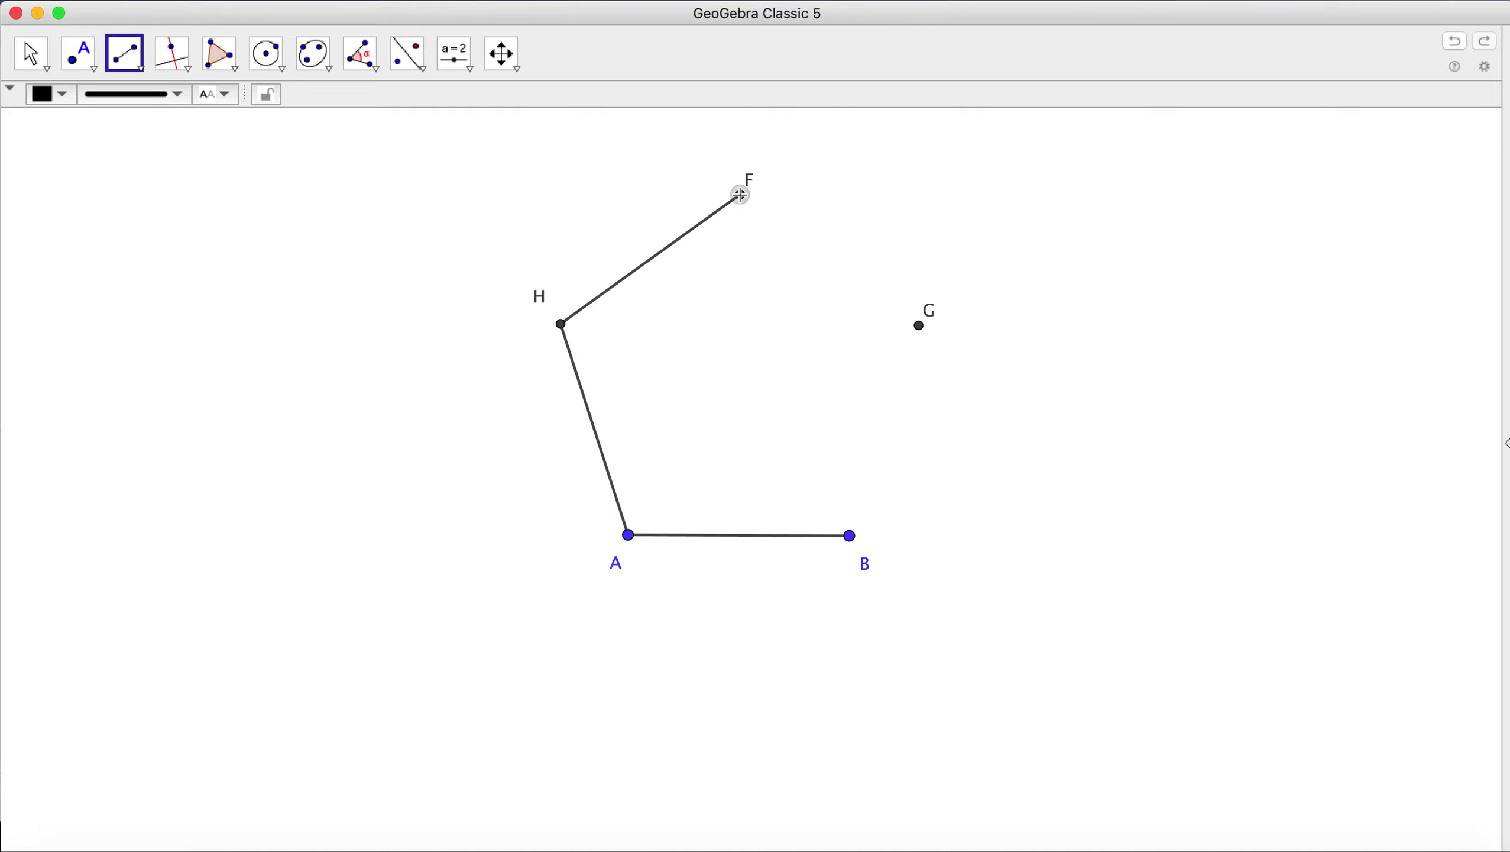
{"action": "left_click", "coordinate": [919, 328]}
{"action": "left_click", "coordinate": [920, 327]}
{"action": "left_click", "coordinate": [851, 537]}
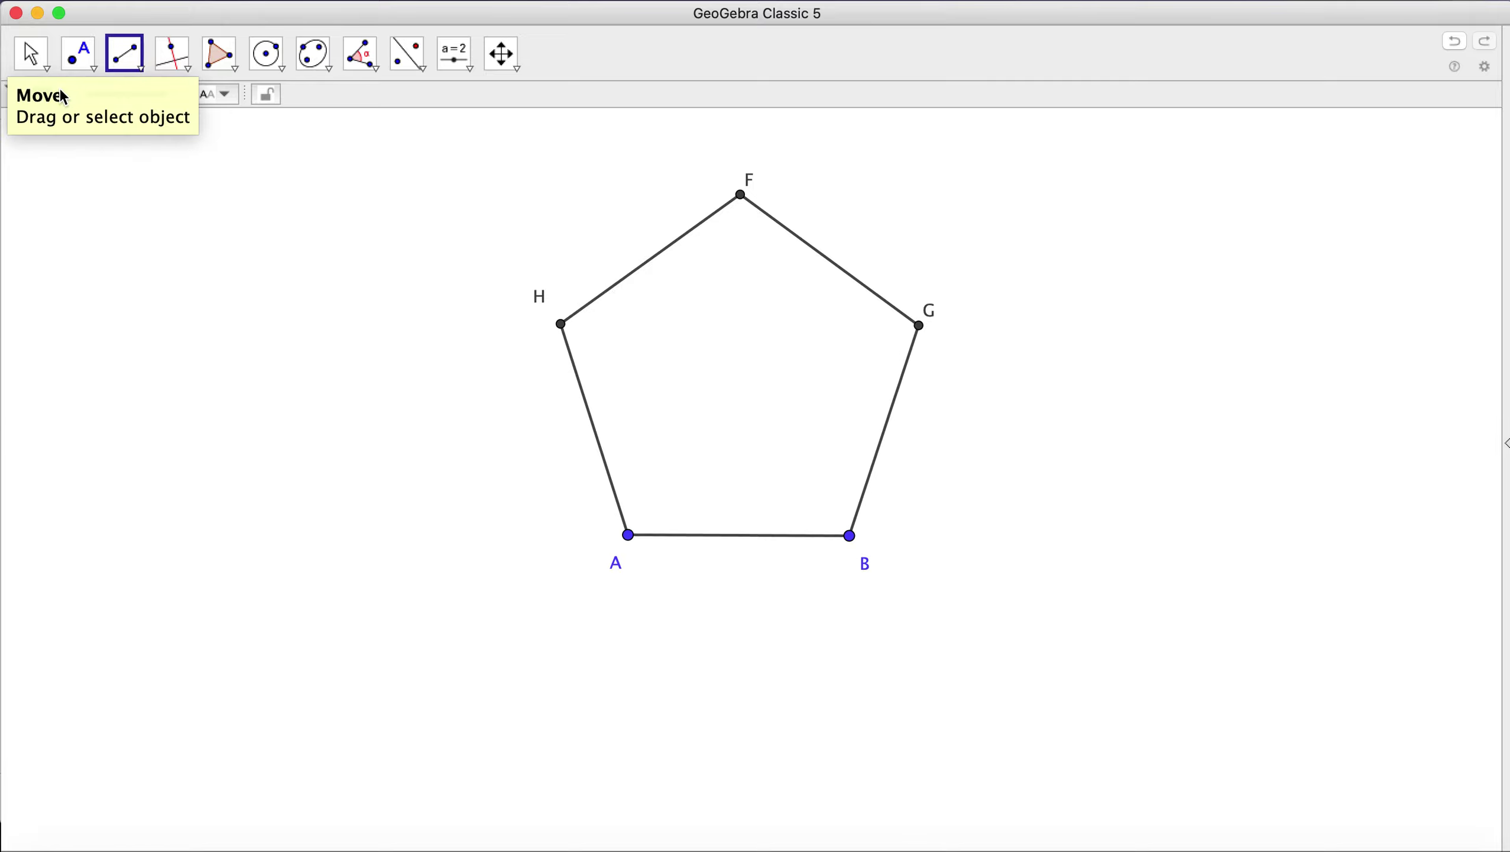
Move point B slightly away from A to enlarge the pentagon, and reposition the labels of H and F just outside their vertices
{"action": "left_click", "coordinate": [31, 53]}
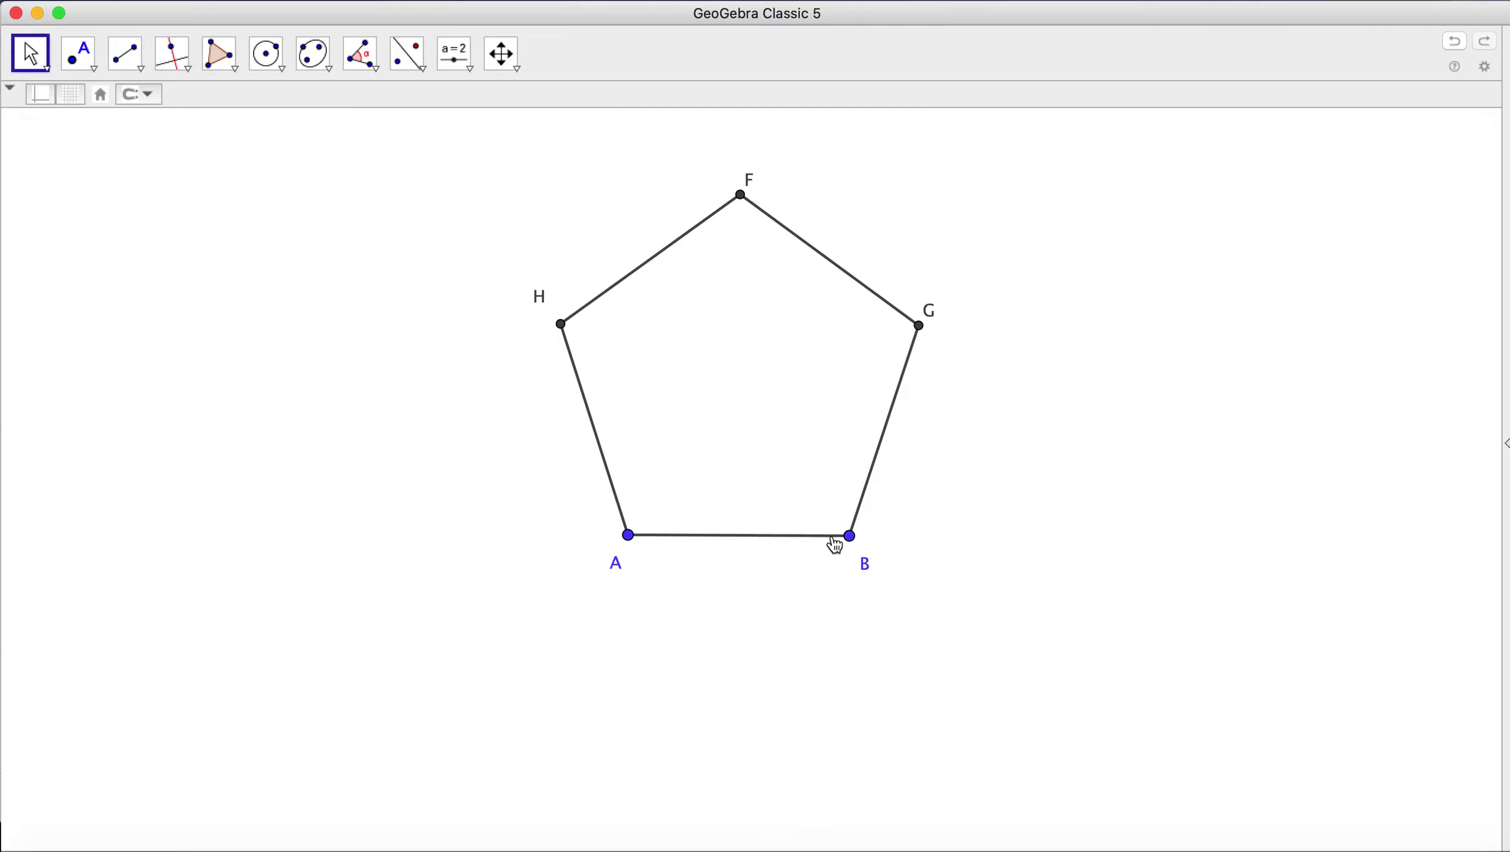
{"action": "mouse_move", "coordinate": [851, 537]}
{"action": "left_mouse_down"}
{"action": "mouse_move", "coordinate": [654, 499]}
{"action": "mouse_move", "coordinate": [605, 511]}
{"action": "mouse_move", "coordinate": [702, 498]}
{"action": "mouse_move", "coordinate": [1095, 537]}
{"action": "mouse_move", "coordinate": [797, 538]}
{"action": "mouse_move", "coordinate": [870, 540]}
{"action": "left_mouse_up"}
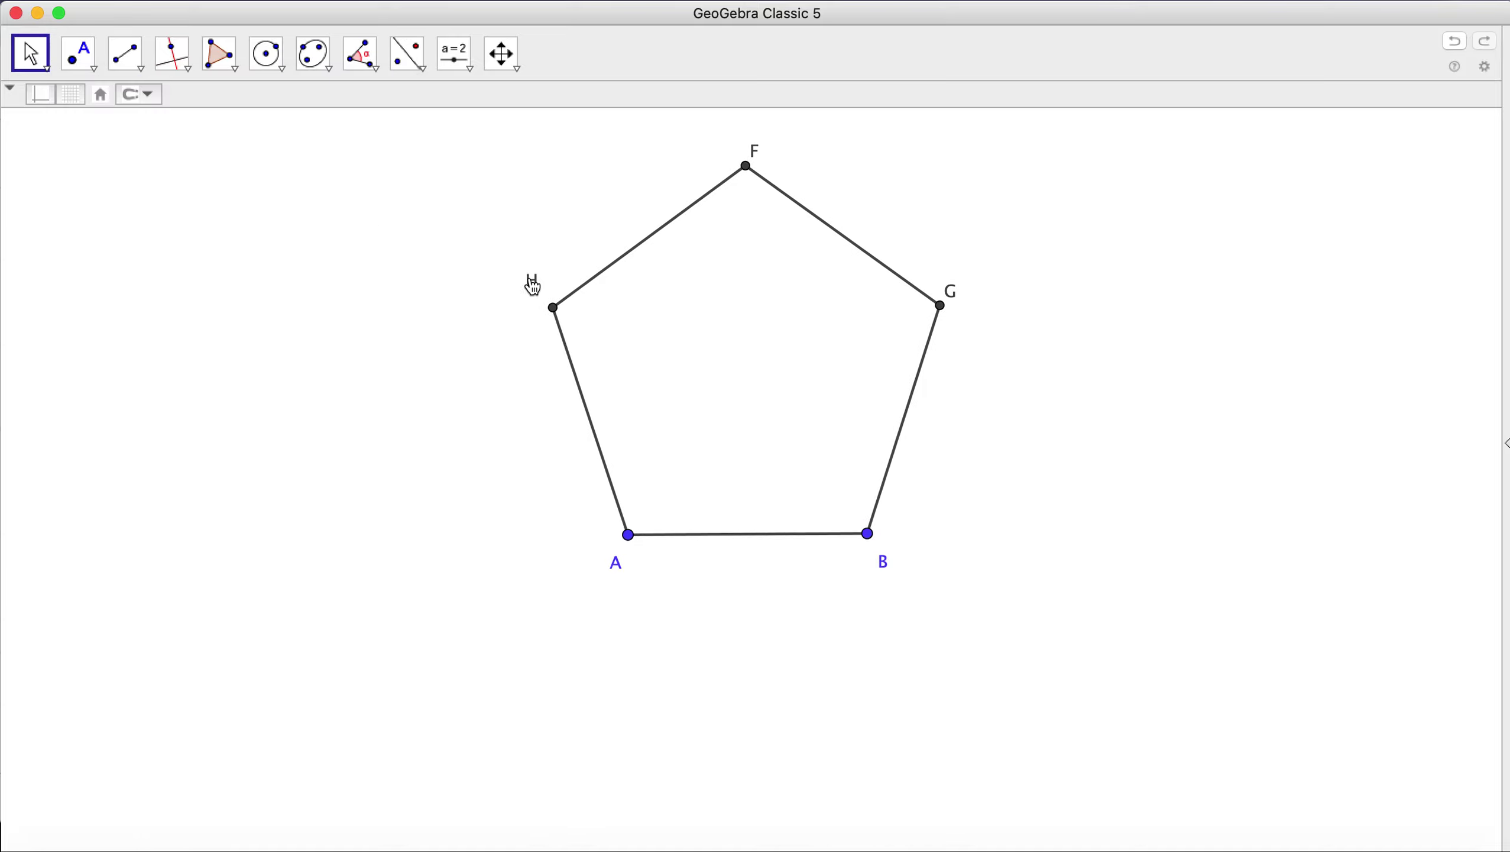
{"action": "left_click_drag", "start_coordinate": [532, 281], "coordinate": [527, 297]}
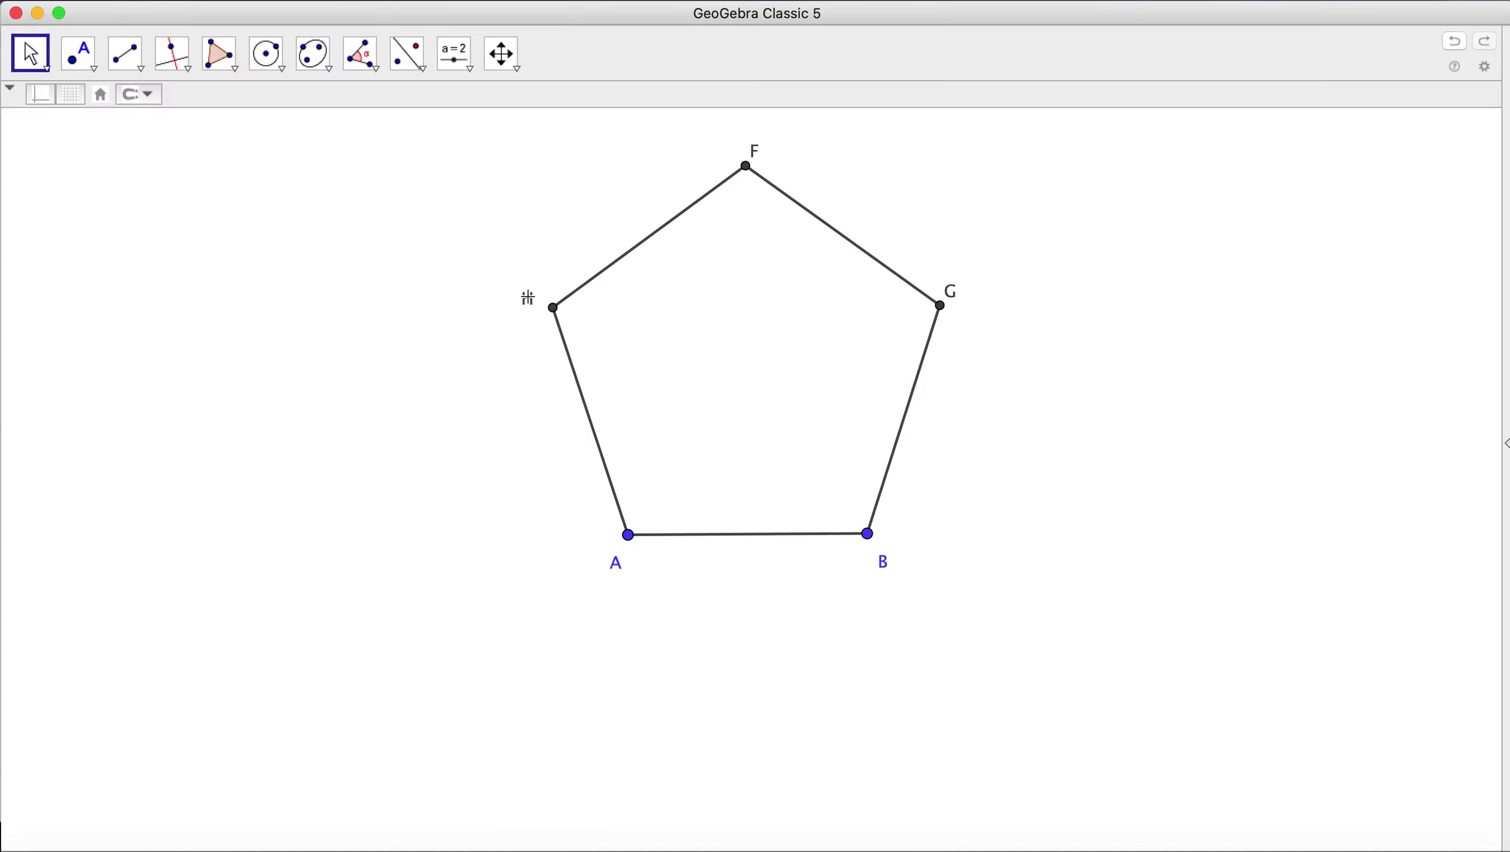
{"action": "left_click", "coordinate": [746, 145]}
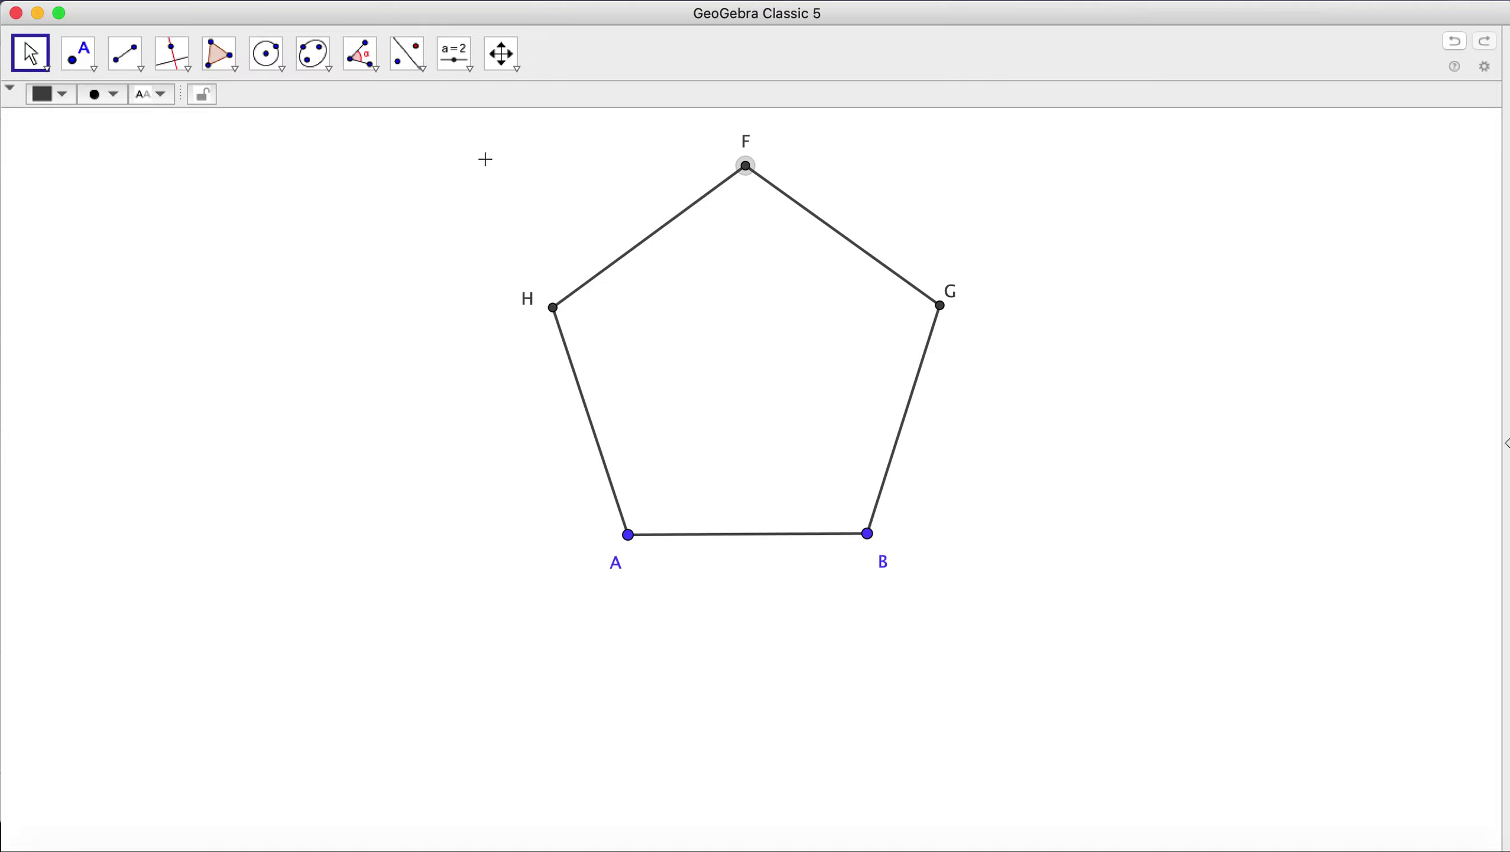